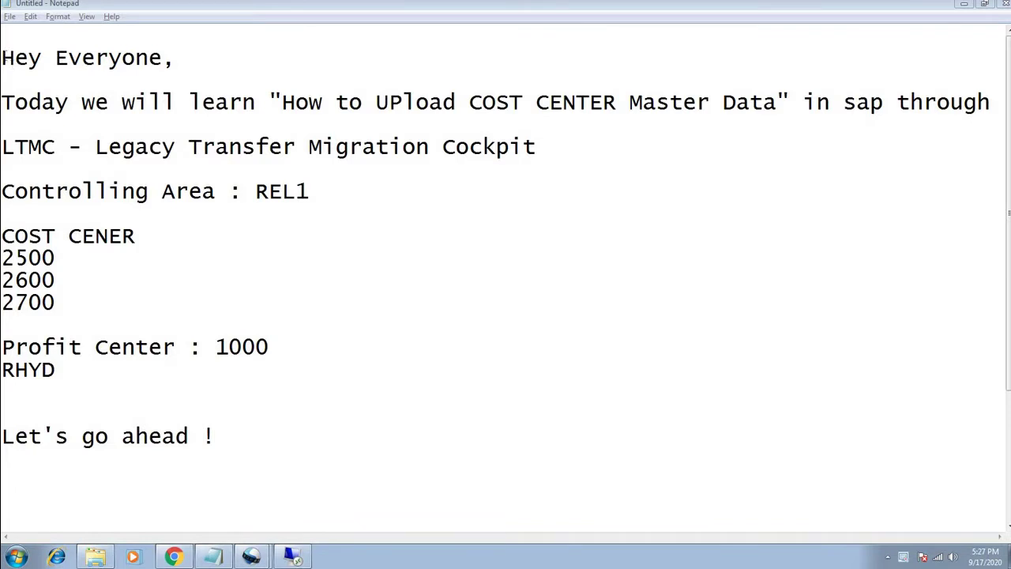
- Review the Notepad notes on the cost center upload, including the controlling area, cost centers and profit center
left_click_drag(3, 59, 217, 63)
left_click_drag(4, 101, 1004, 101)
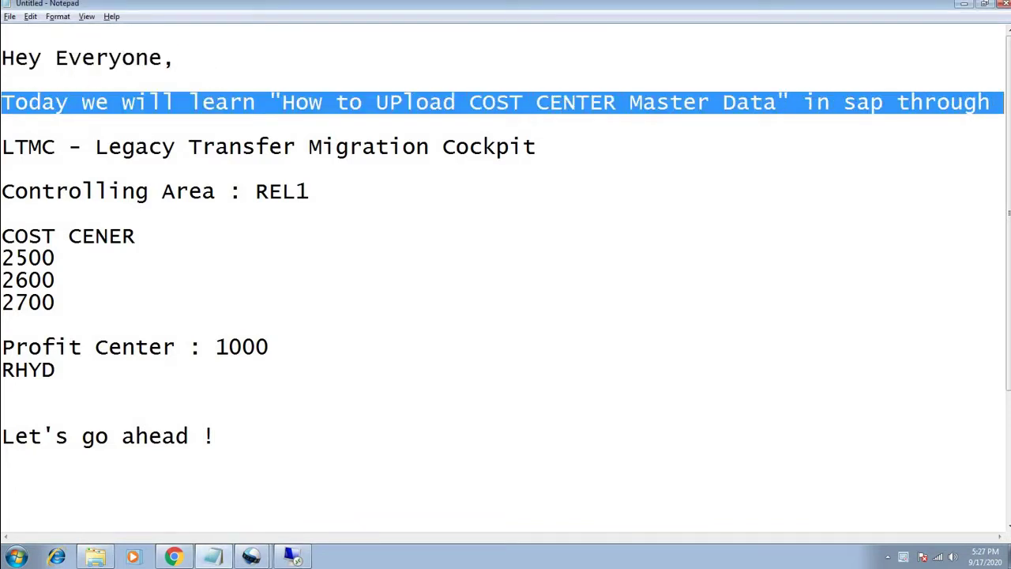
left_click_drag(3, 147, 537, 150)
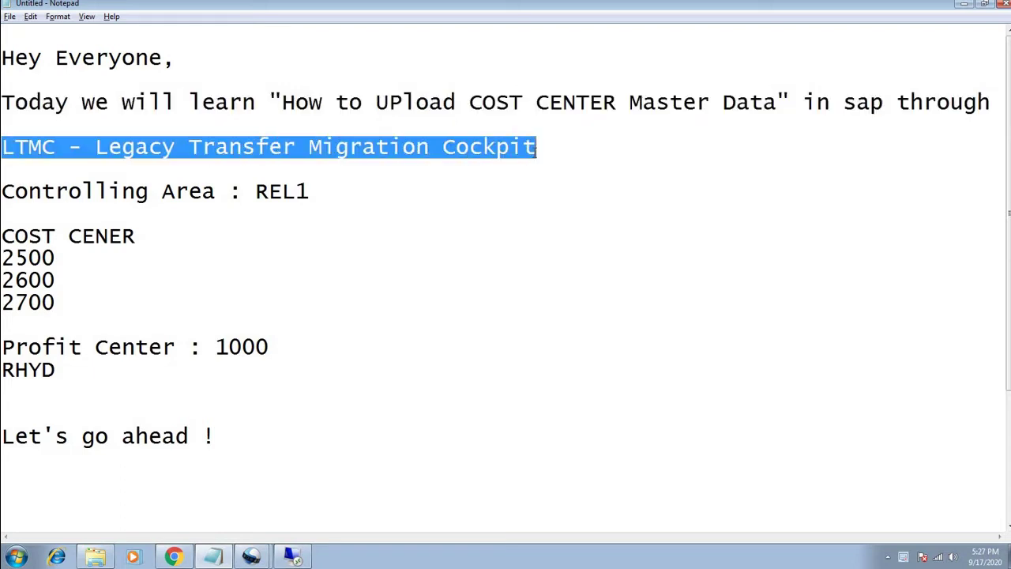
left_click_drag(2, 192, 352, 197)
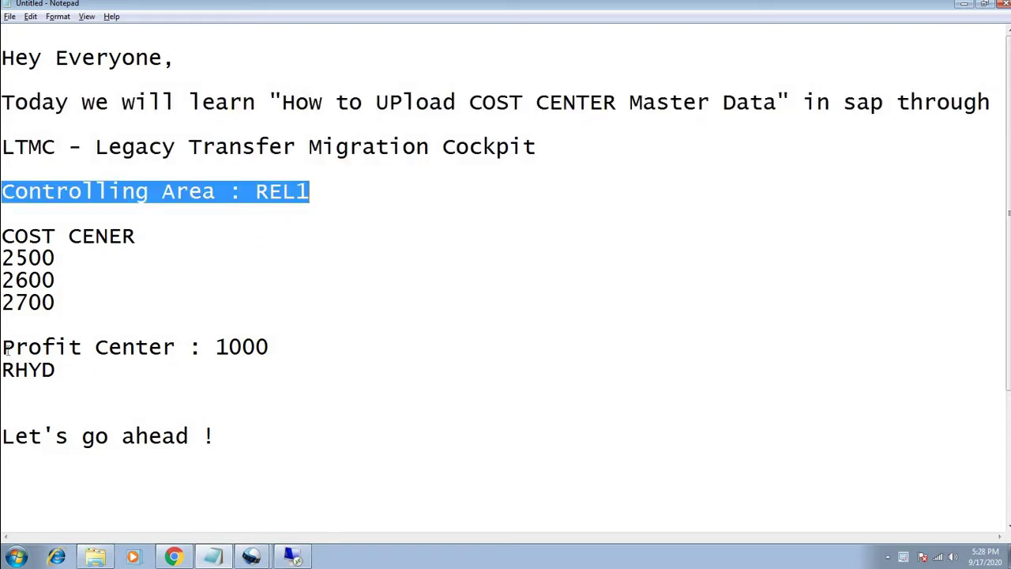
left_click_drag(4, 353, 278, 357)
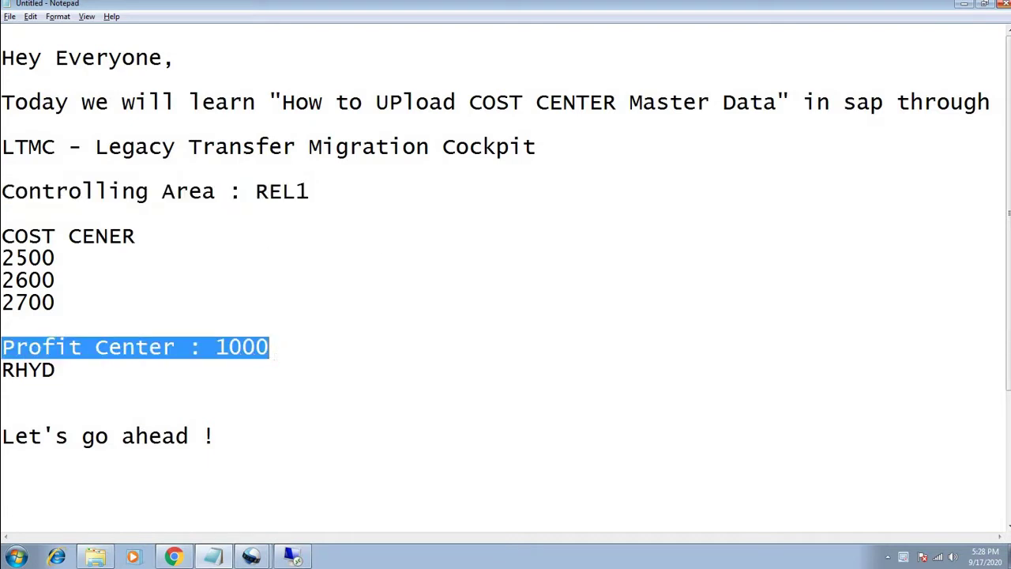
left_click_drag(56, 369, 2, 370)
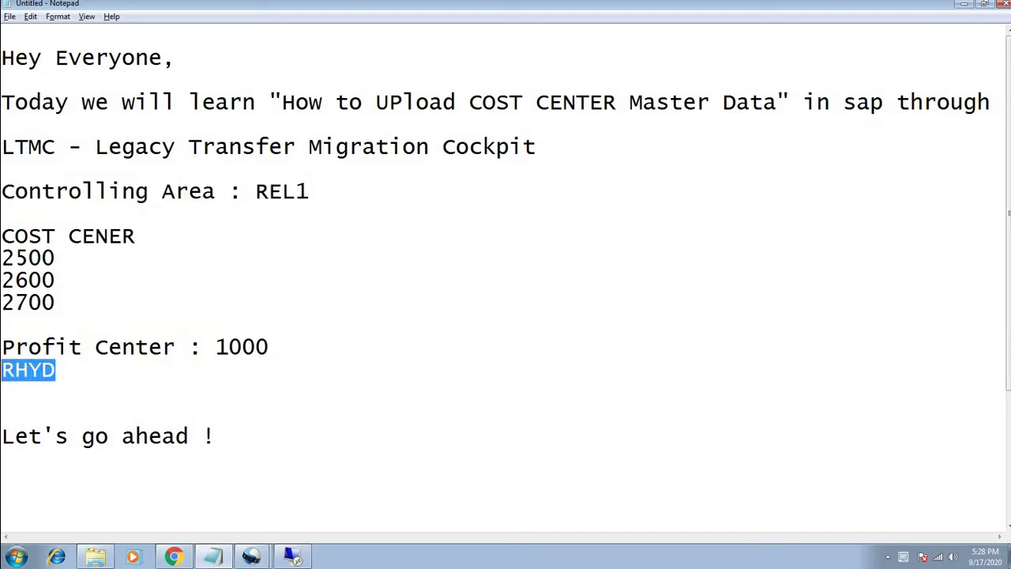
left_click_drag(82, 308, 0, 235)
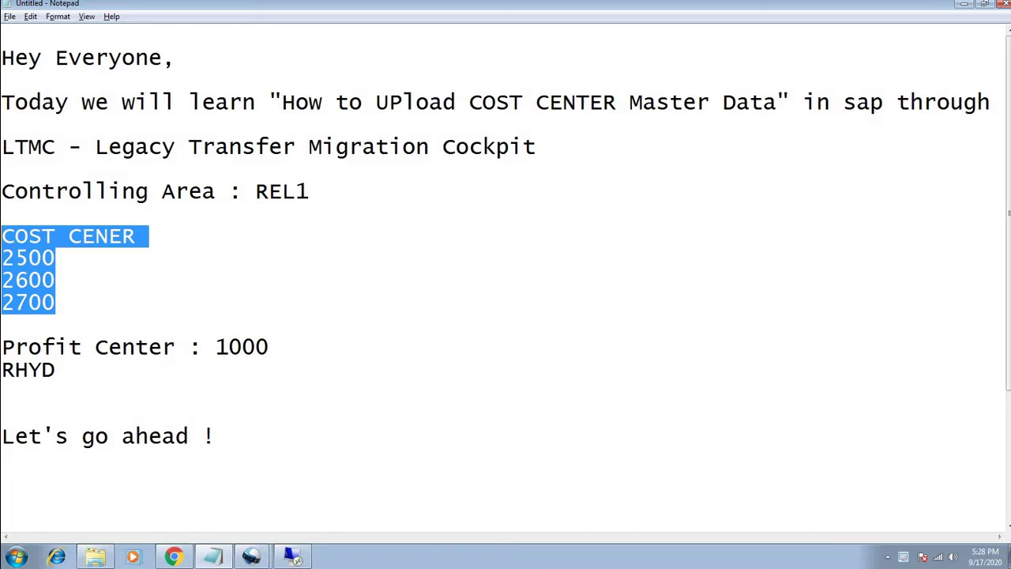
left_click_drag(214, 437, 2, 436)
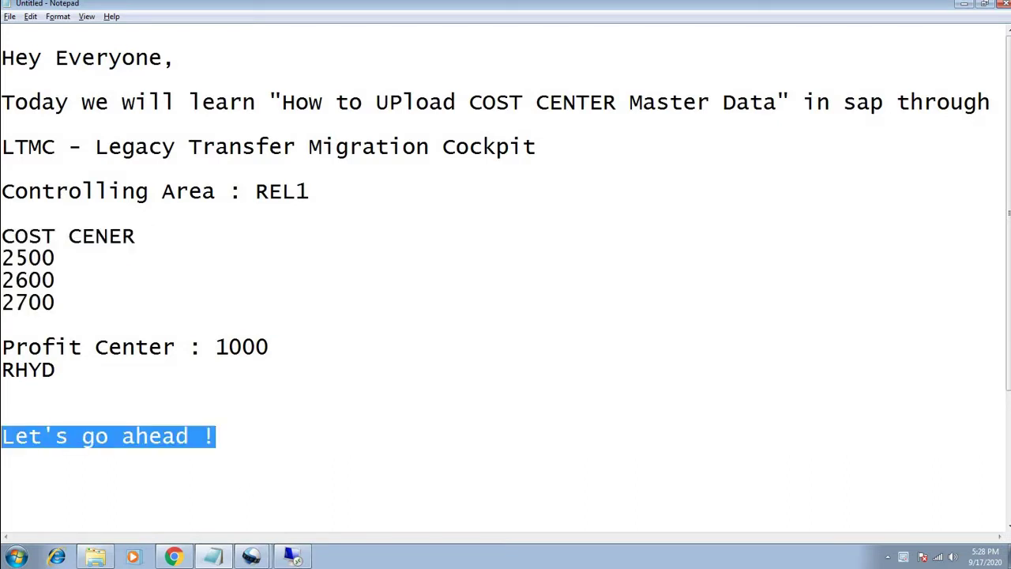
left_click_drag(276, 438, 2, 436)
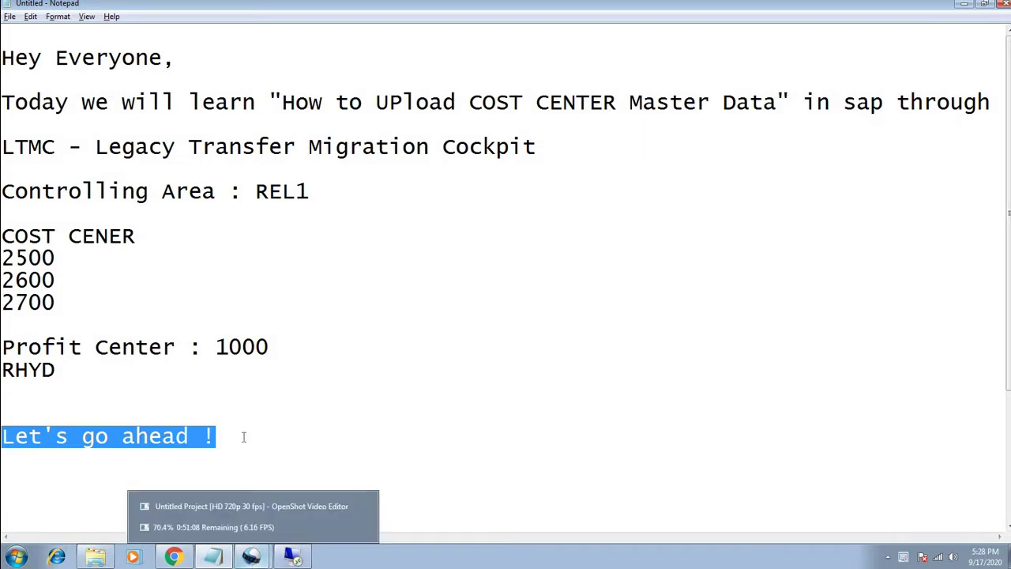
- Switch to the remote SAP session, start transaction LTMC and maximize the Migrate Your Data window
left_click(303, 556)
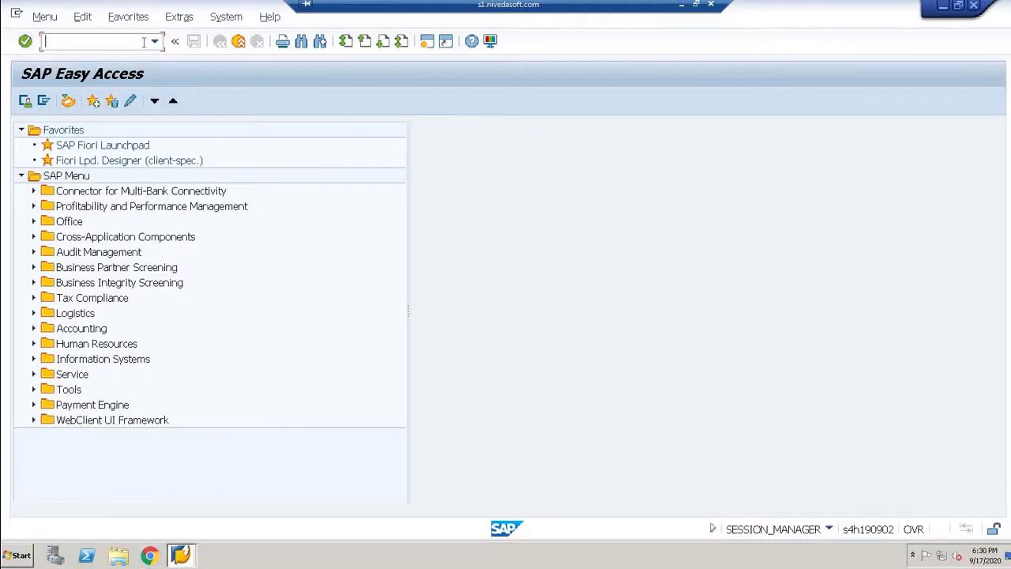
type("LTMC")
key("Return")
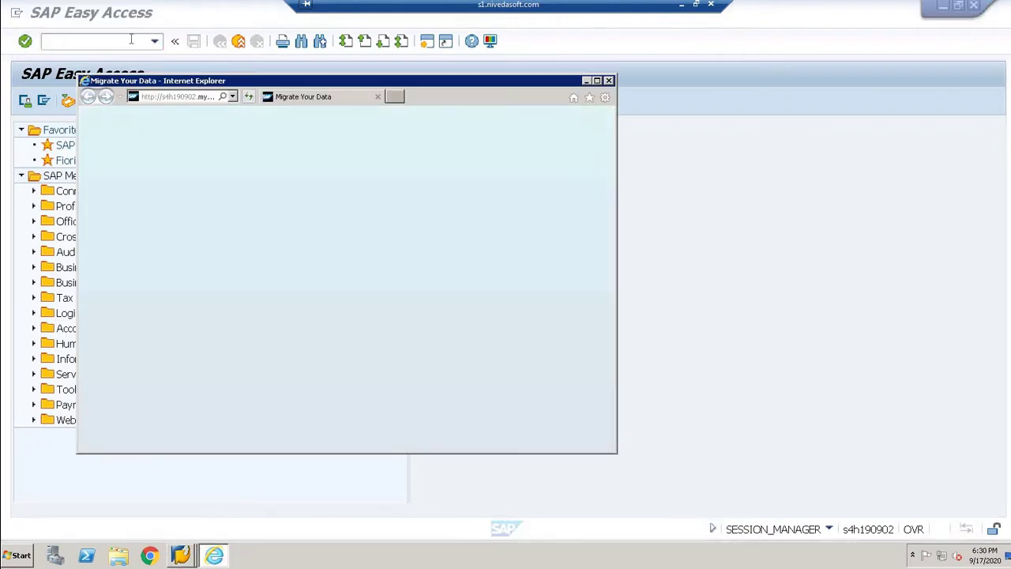
left_click(597, 80)
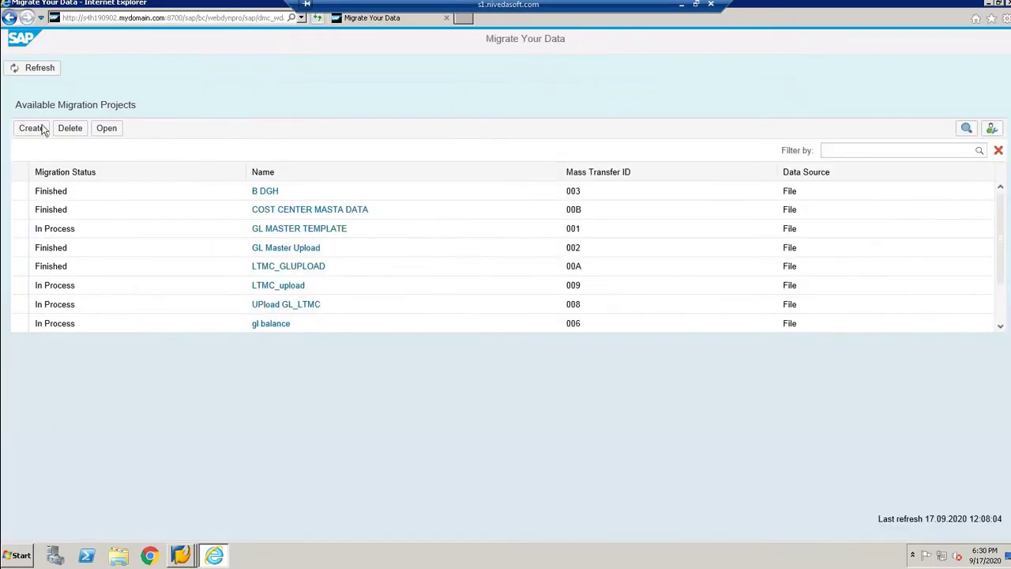
- Create a migration project named LTMC COST CENTER MASTER UPLOAD that transfers data from file
left_click(35, 132)
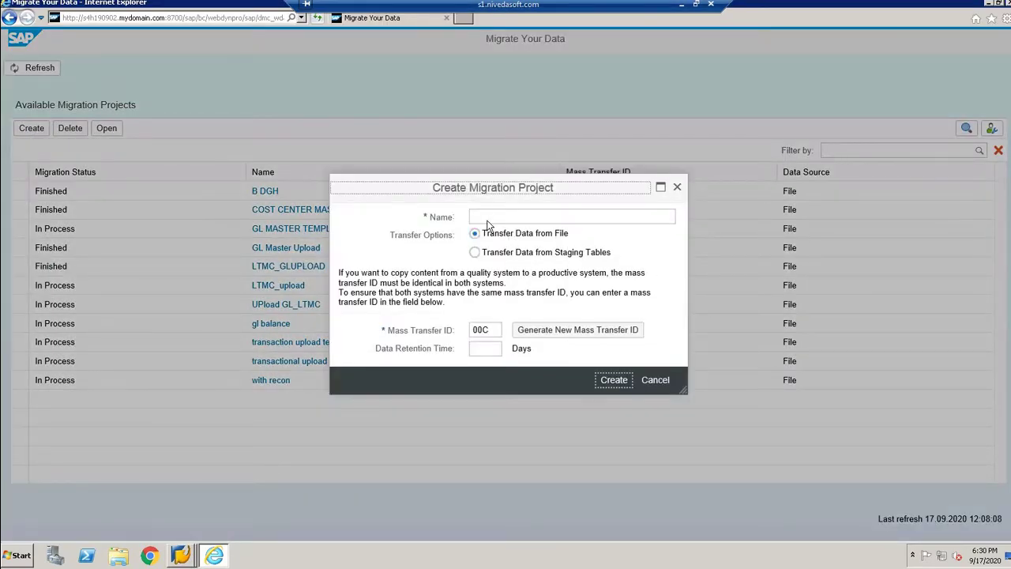
left_click(488, 218)
type("LT")
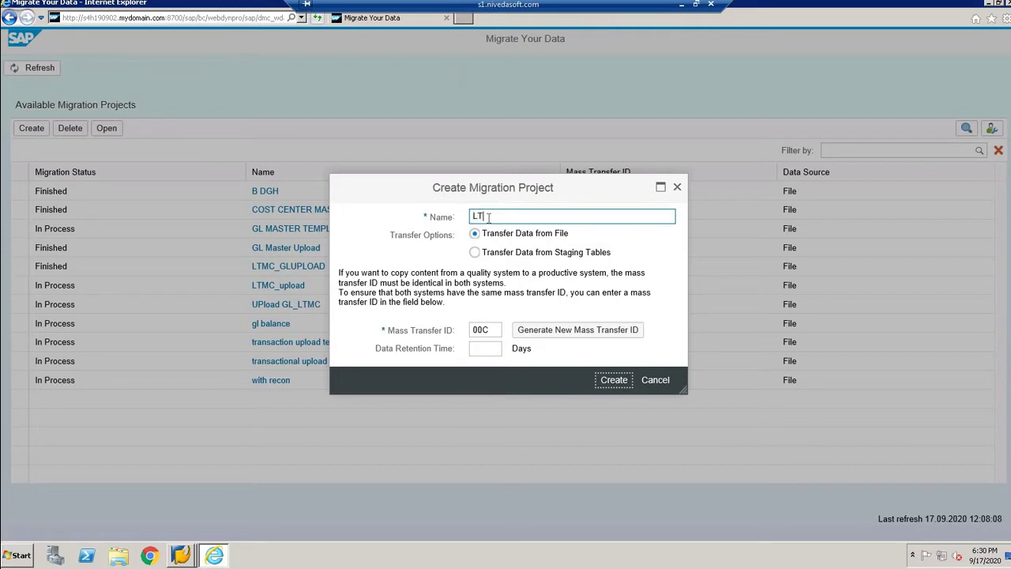
type("MC COST CENTER MASTER UPL")
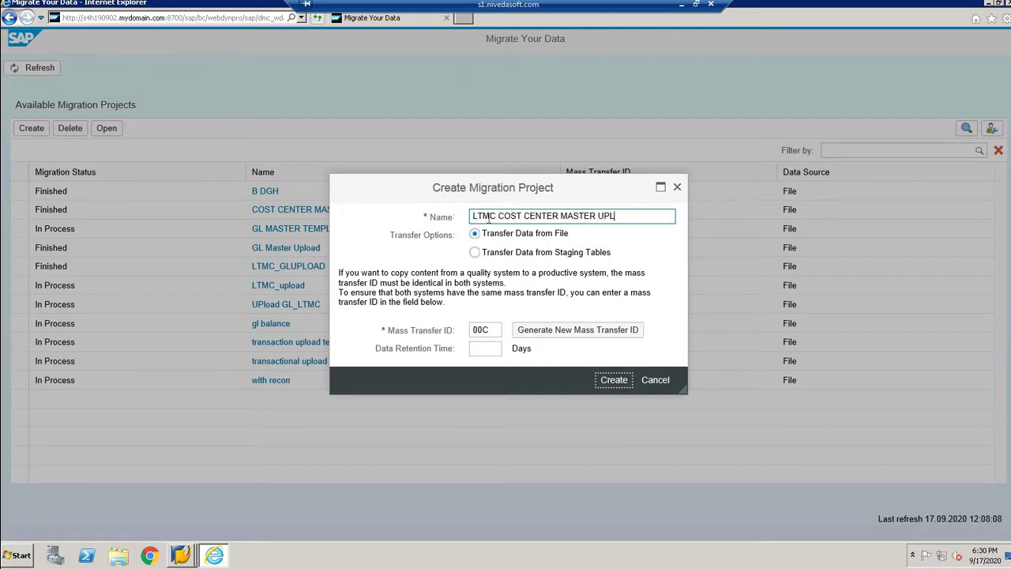
type("OAD")
left_click(608, 382)
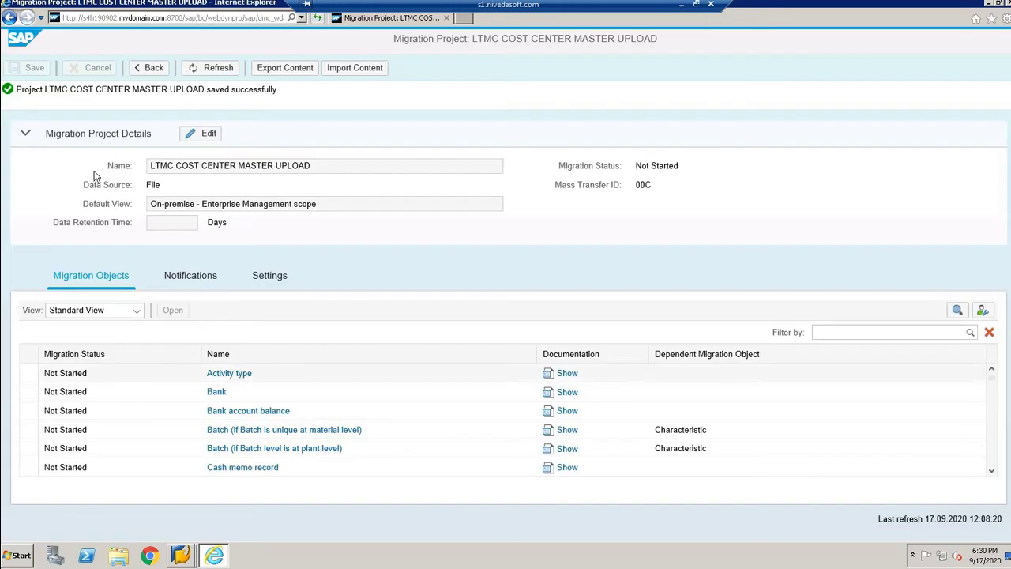
- Filter the migration objects by COST CENTER and open the Cost center object, accepting its copy into the project
left_click(865, 332)
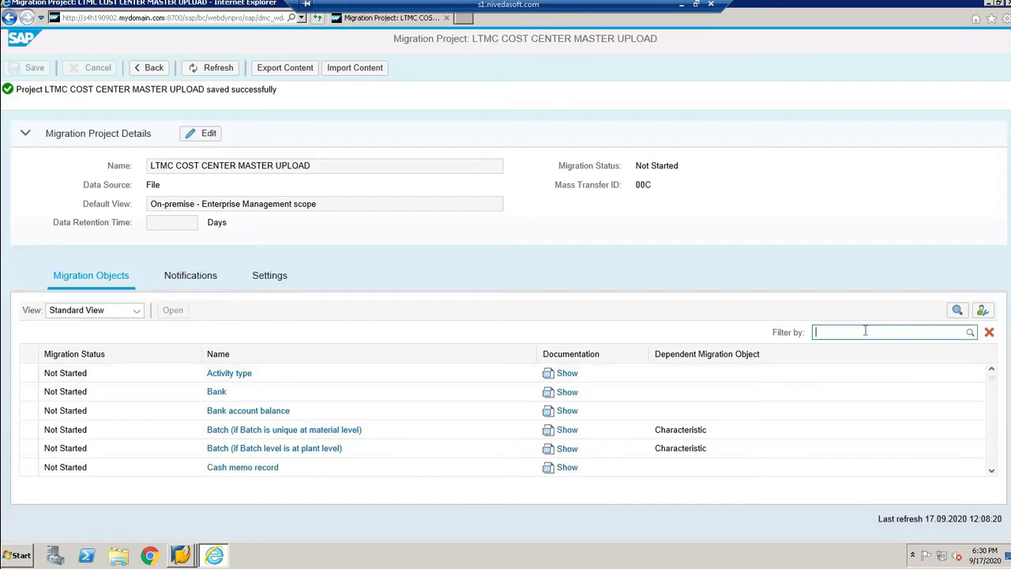
type("COST CENTER")
key("Return")
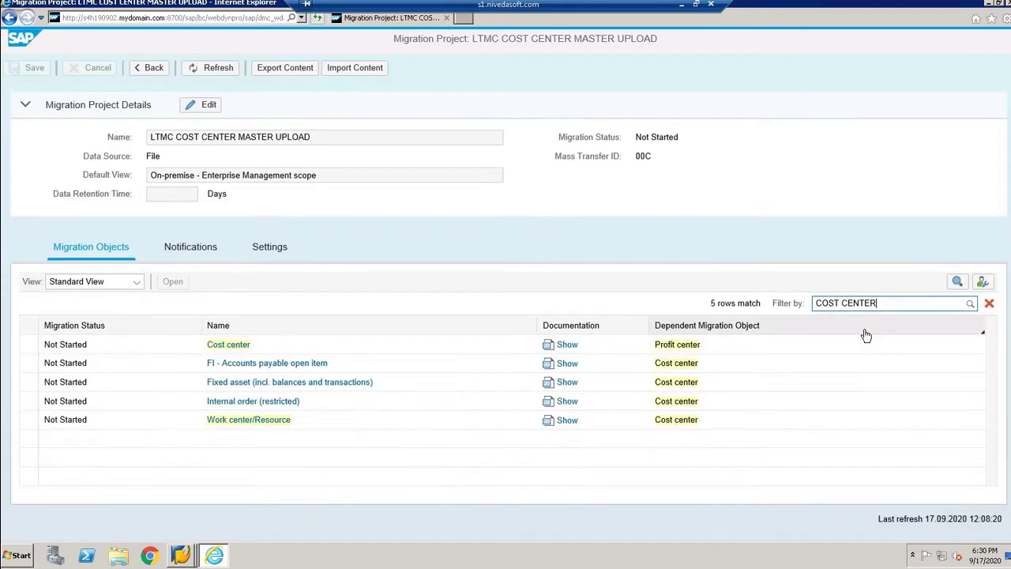
left_click(234, 347)
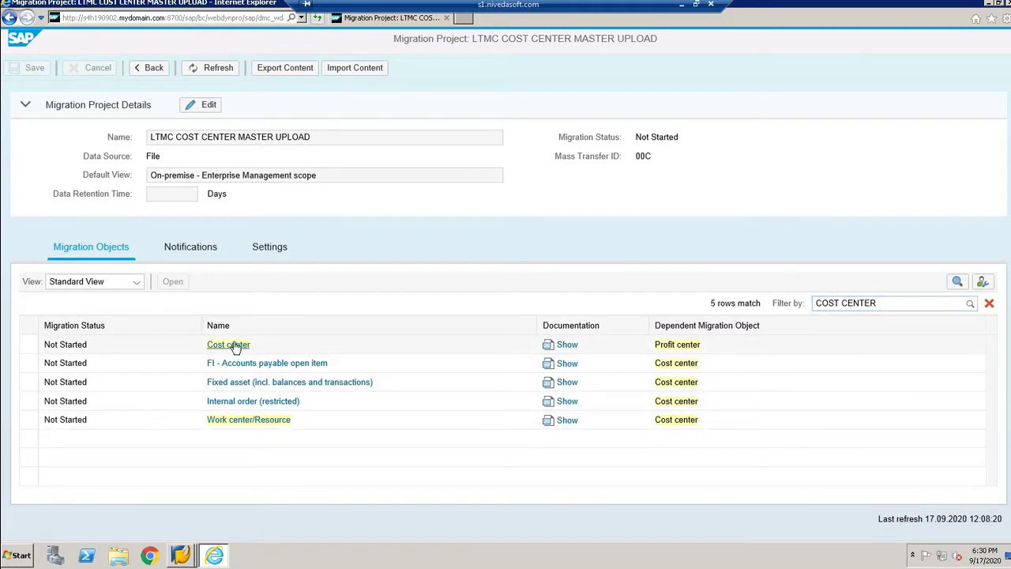
left_click(242, 345)
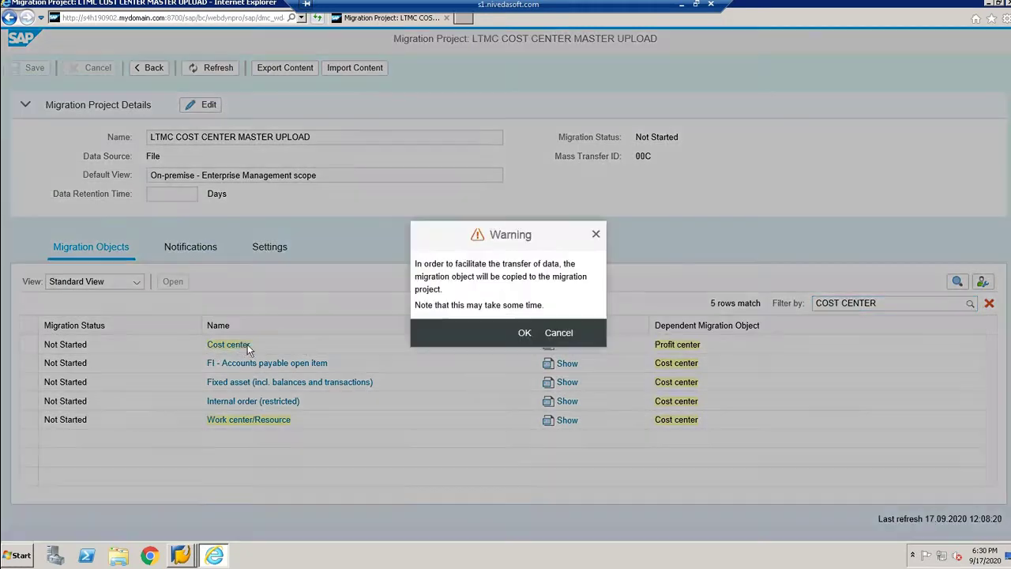
left_click(526, 334)
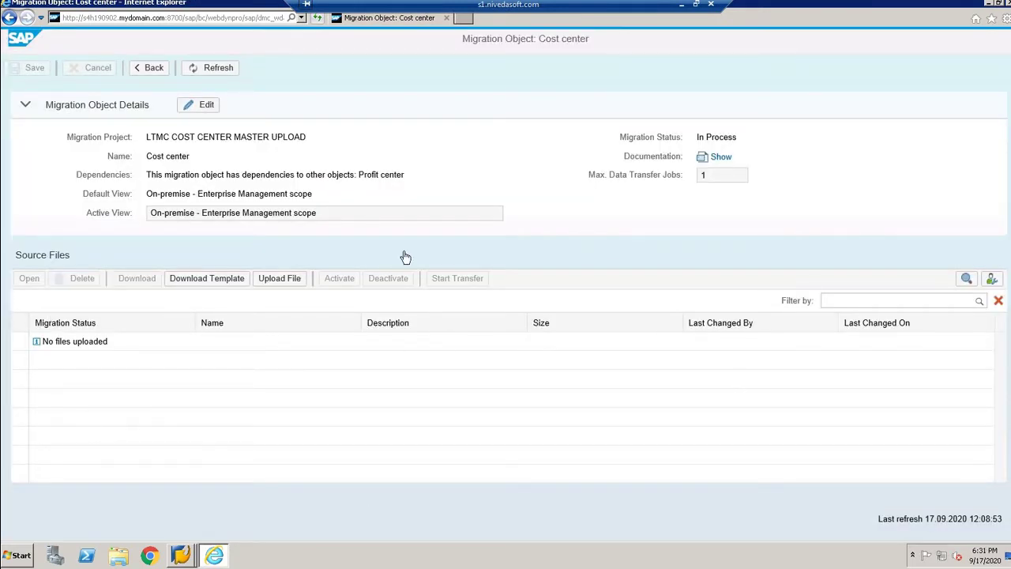
- Download the Cost center template and save it to the Desktop as LTMC_COST CENTE MASTER UPLOAD
left_click(220, 285)
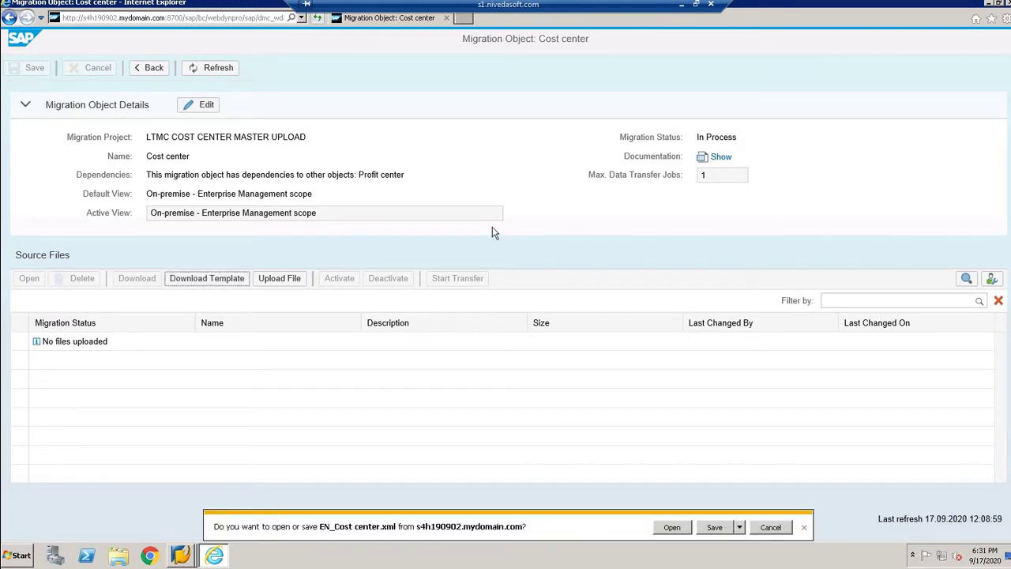
left_click(740, 527)
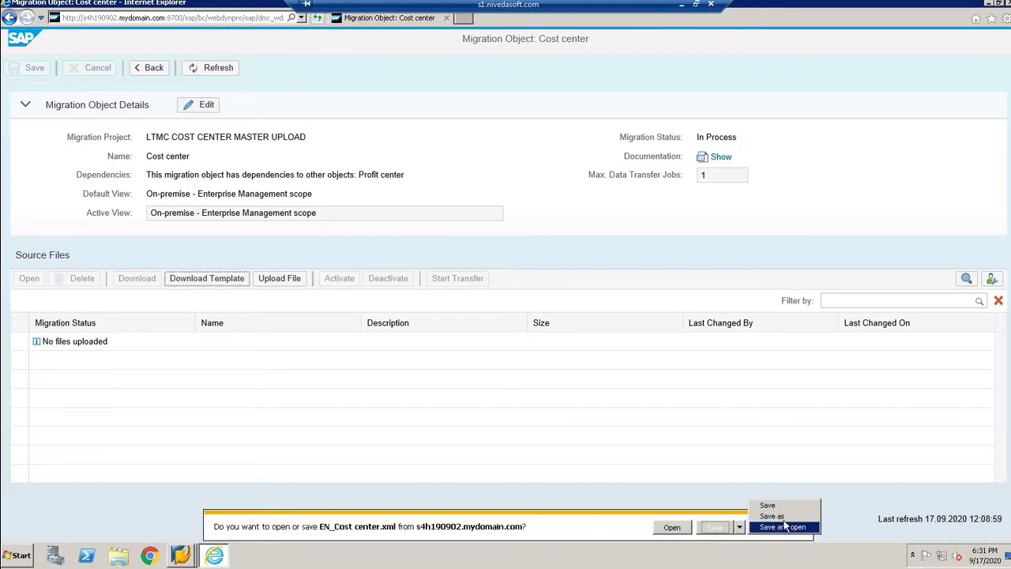
left_click(772, 516)
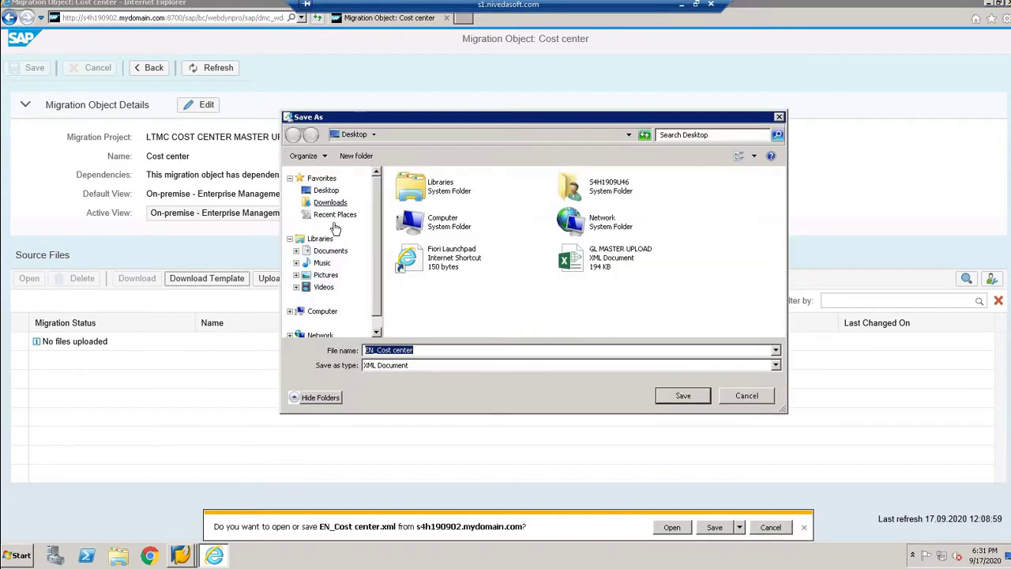
left_click(325, 190)
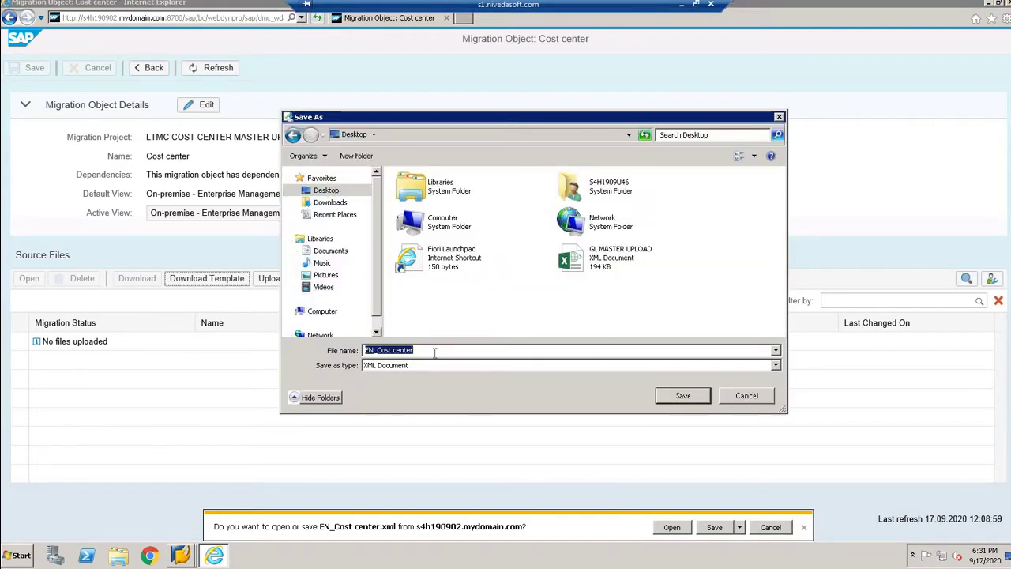
key("BackSpace")
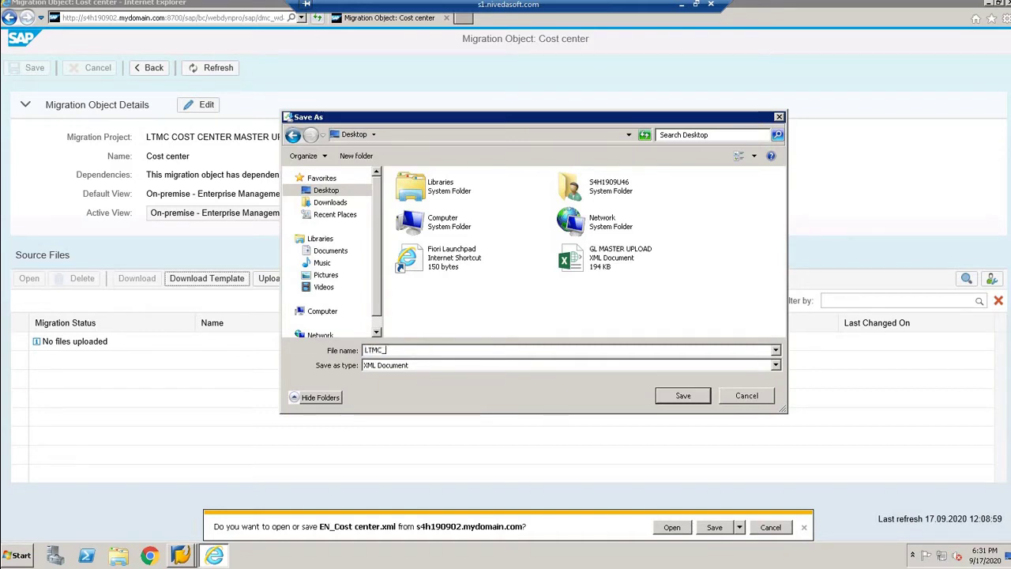
type("LTMC_COST CENTE MASTER UPLOAD")
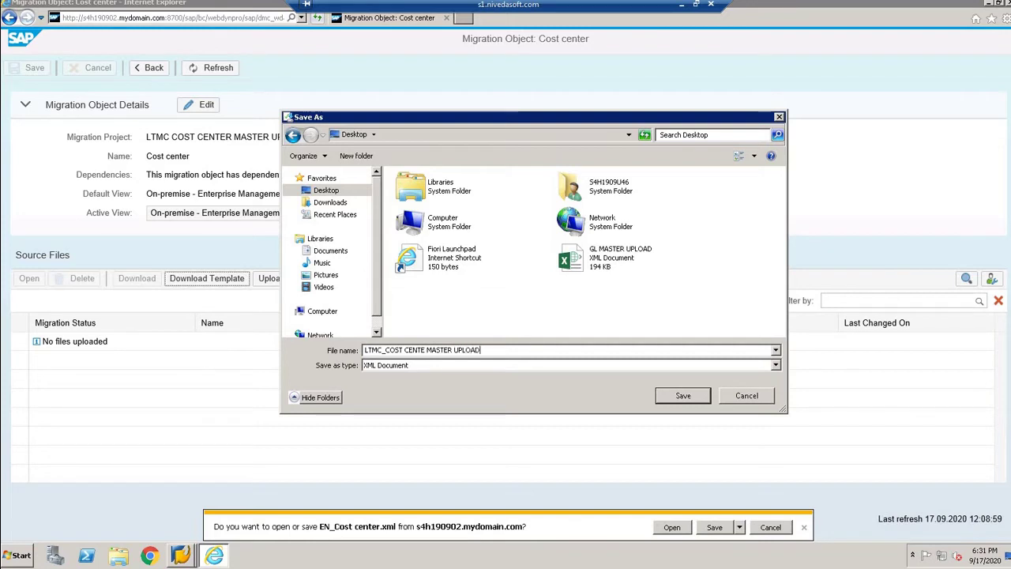
left_click(328, 190)
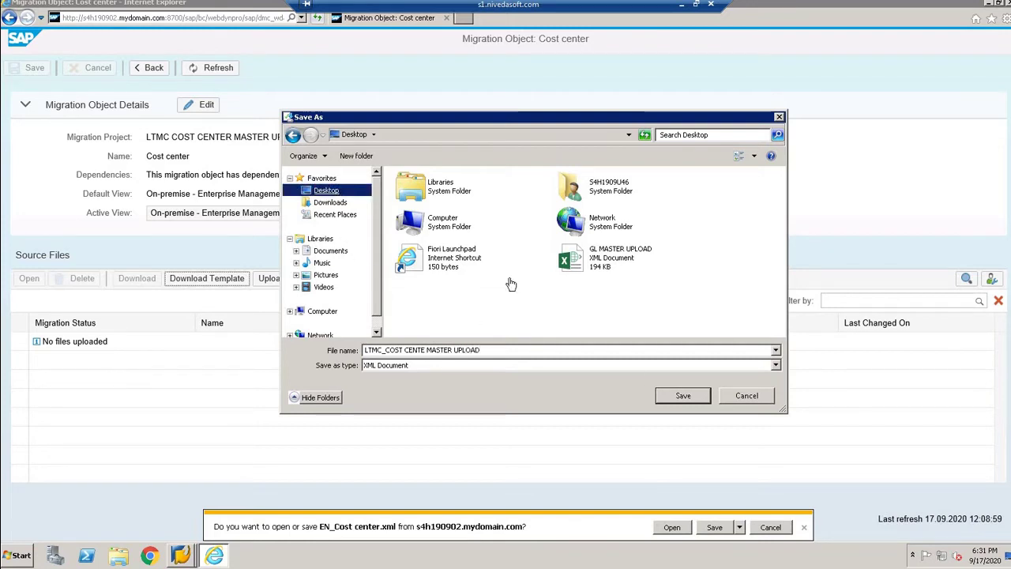
left_click(689, 399)
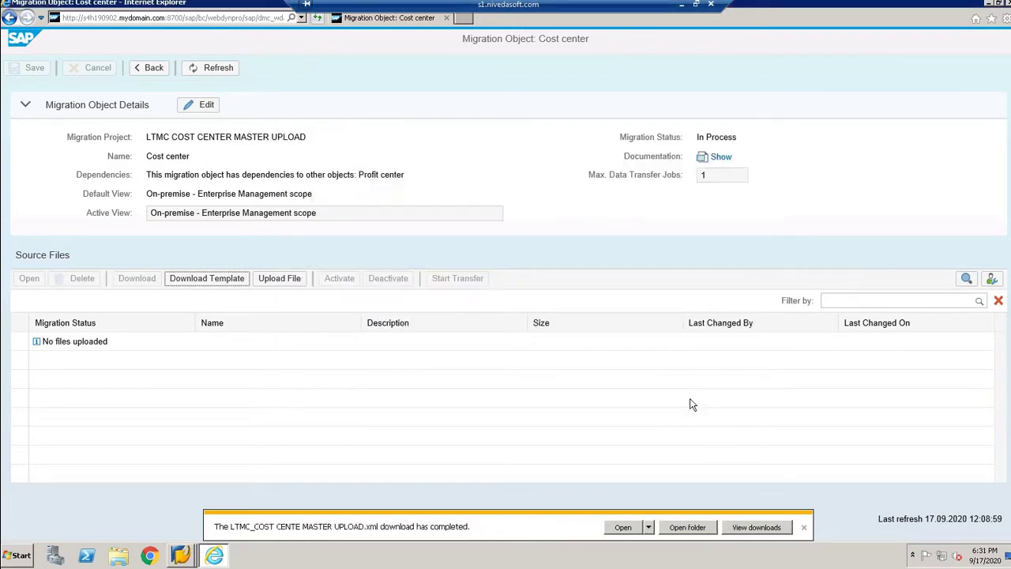
- Open the downloaded template in Excel, dismiss the Office activation notice, maximize the workbook and enable editing
left_click(623, 528)
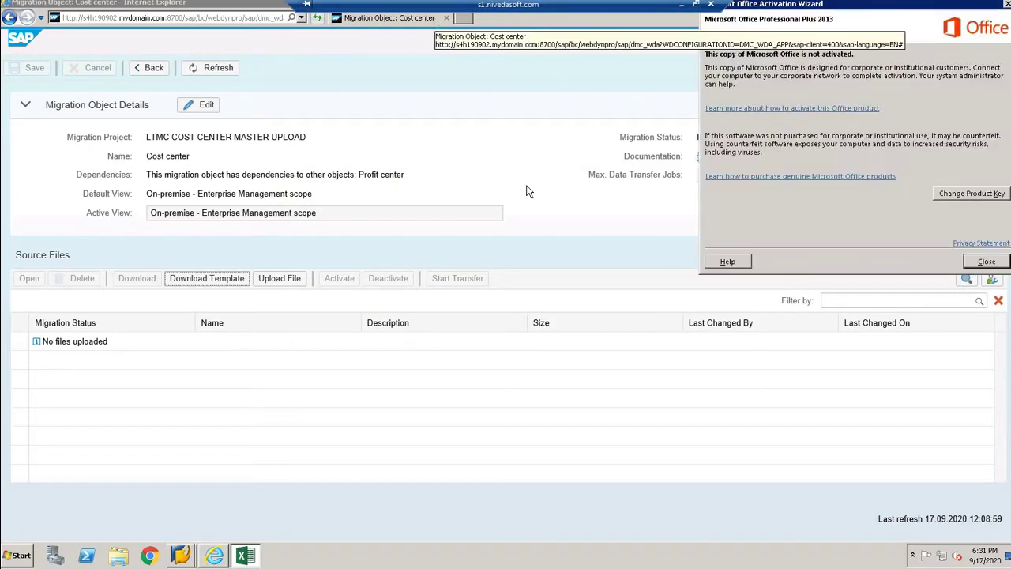
left_click(986, 262)
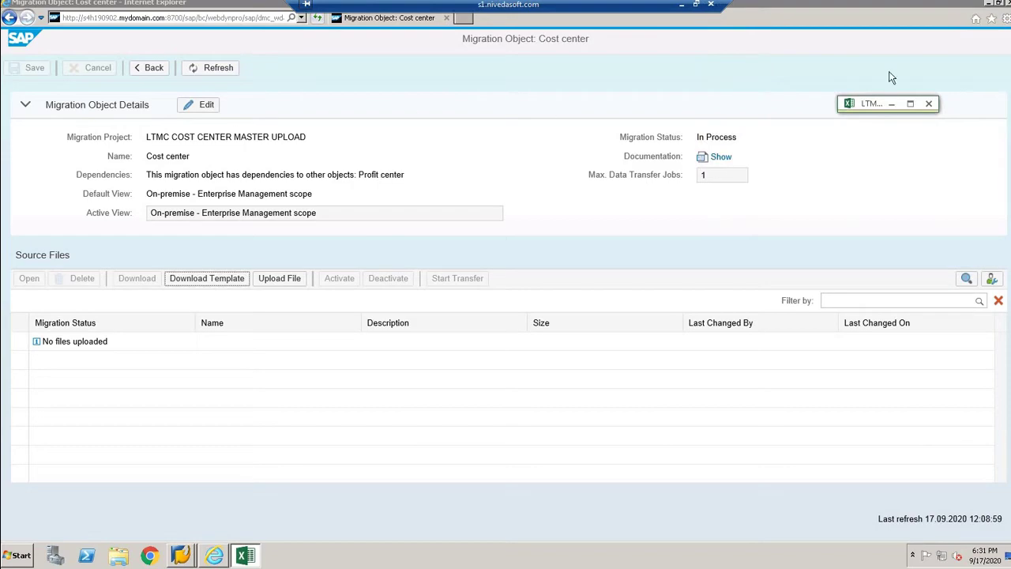
left_click(910, 104)
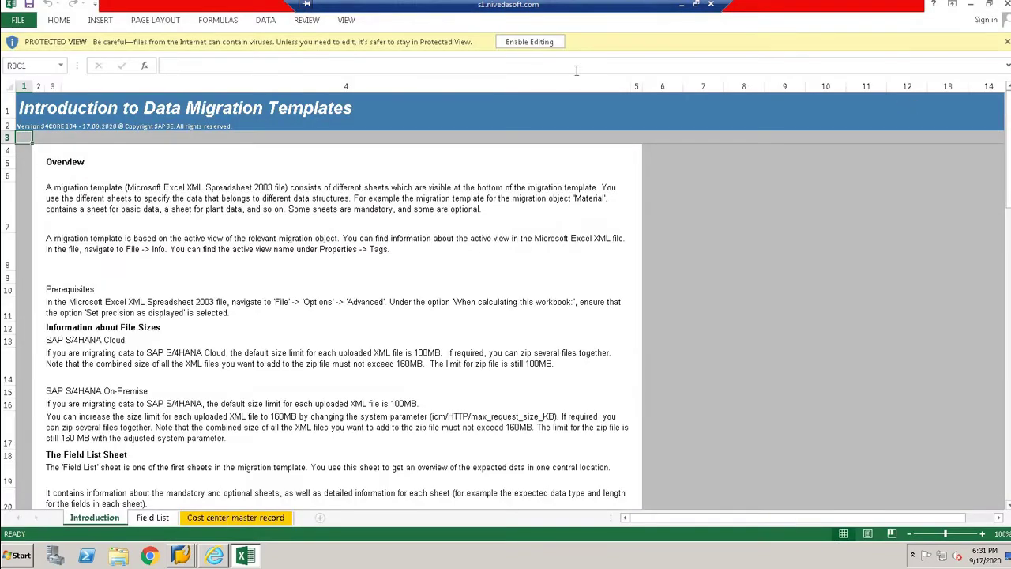
left_click(528, 42)
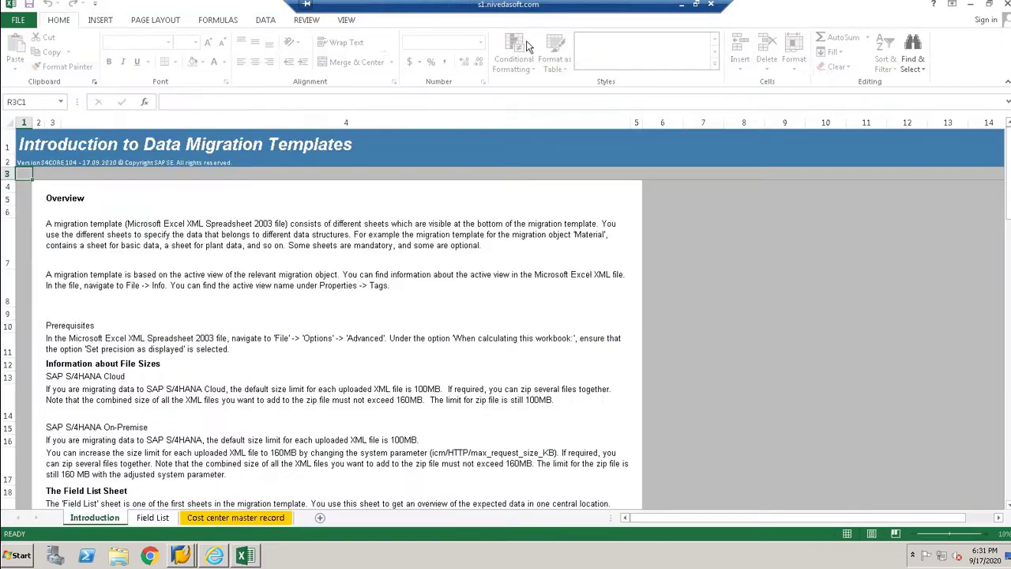
- Open the Cost center master record sheet, and copy cost centers 2500, 2600 and 2700 from the Notepad notes for its first data row
left_click(225, 520)
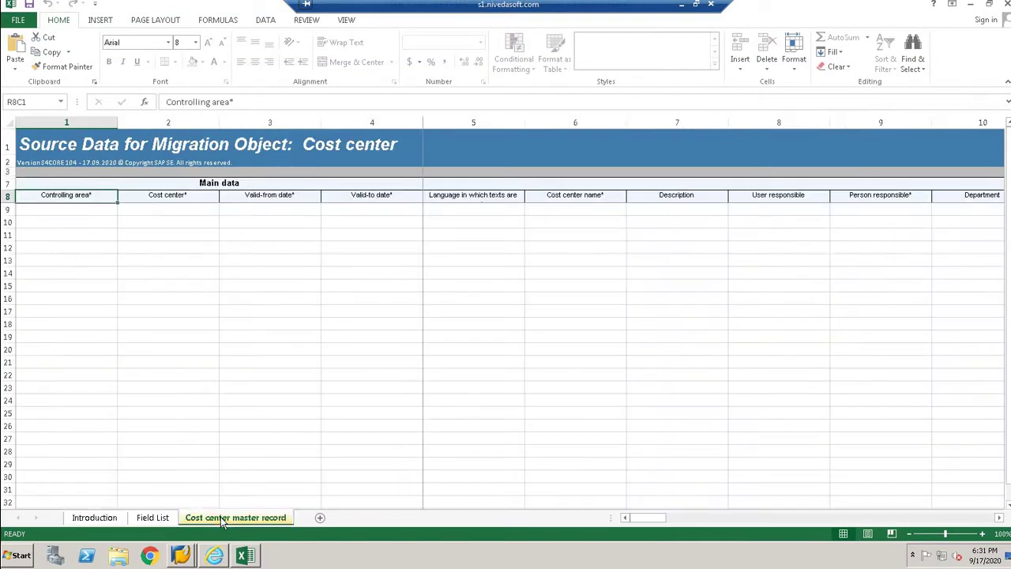
left_click(74, 207)
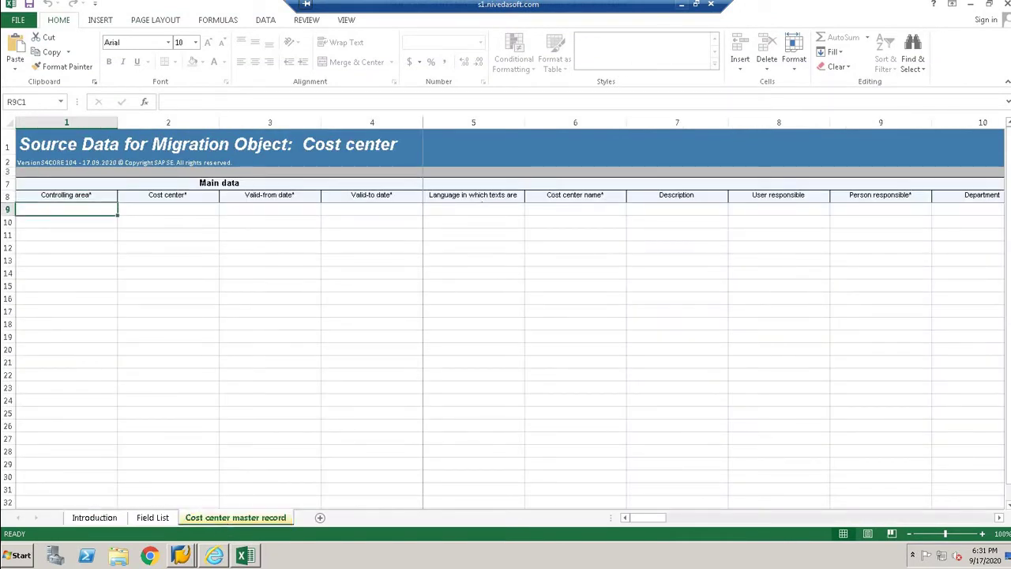
left_click(683, 7)
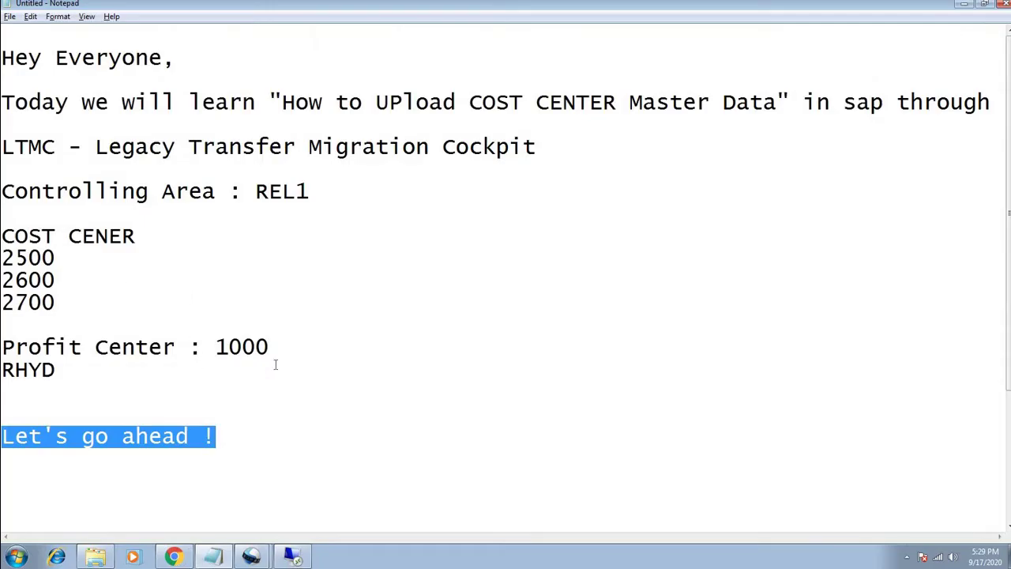
left_click_drag(320, 197, 249, 197)
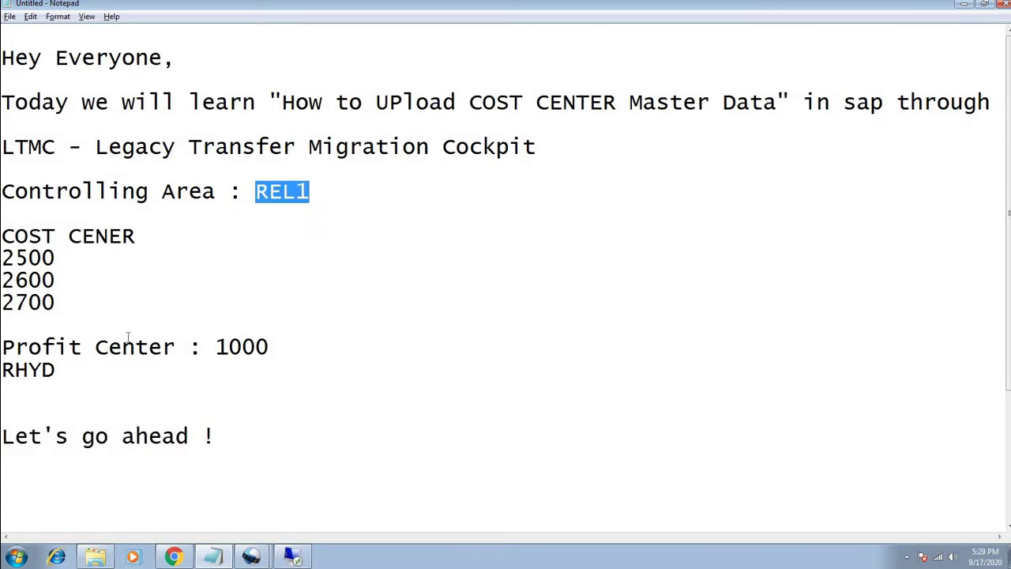
left_click_drag(57, 303, 2, 258)
key("ctrl+c")
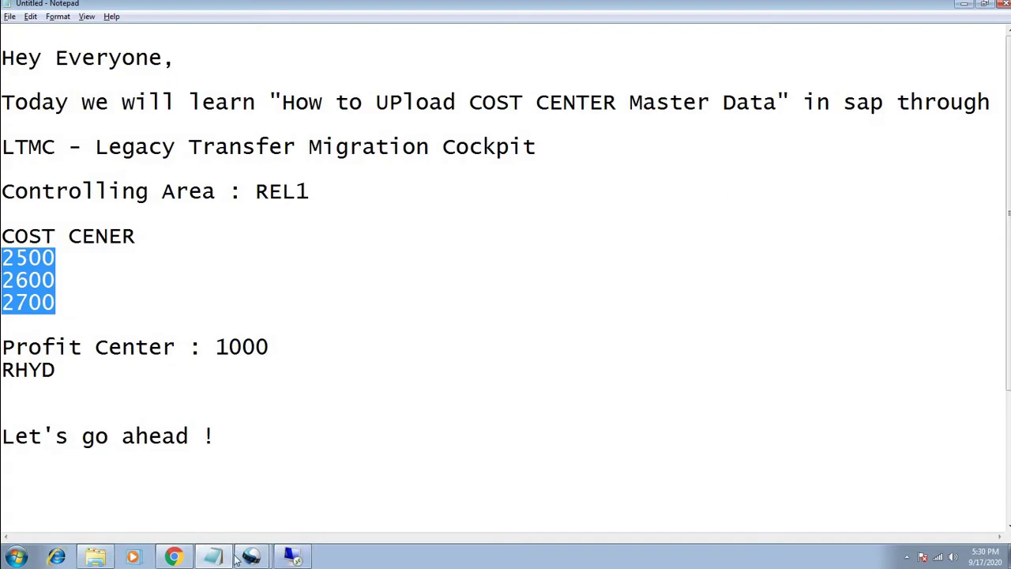
left_click(292, 557)
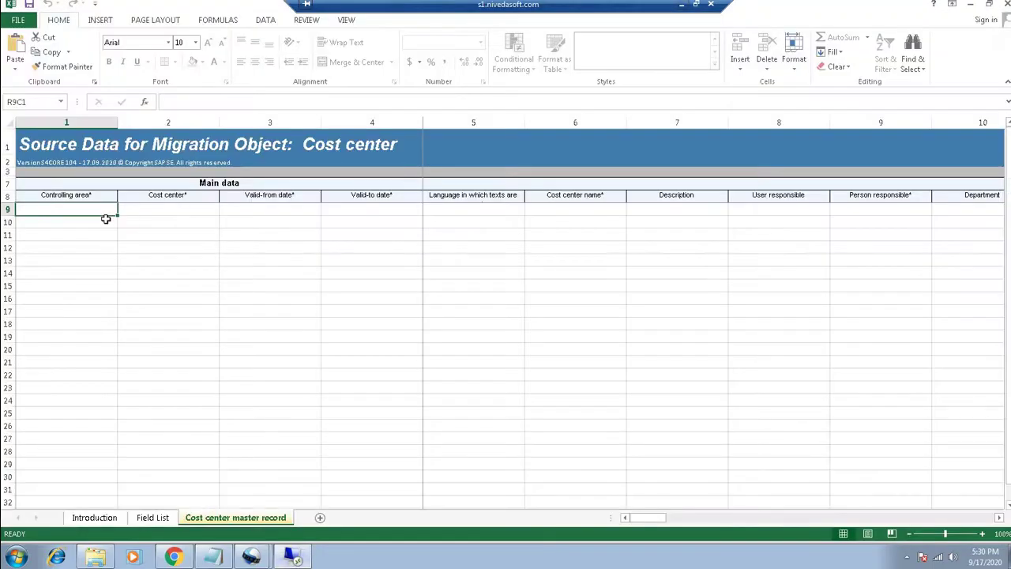
- From row 9, paste the three copied cost centers and enter controlling area REL1 for each of them
type("REL1")
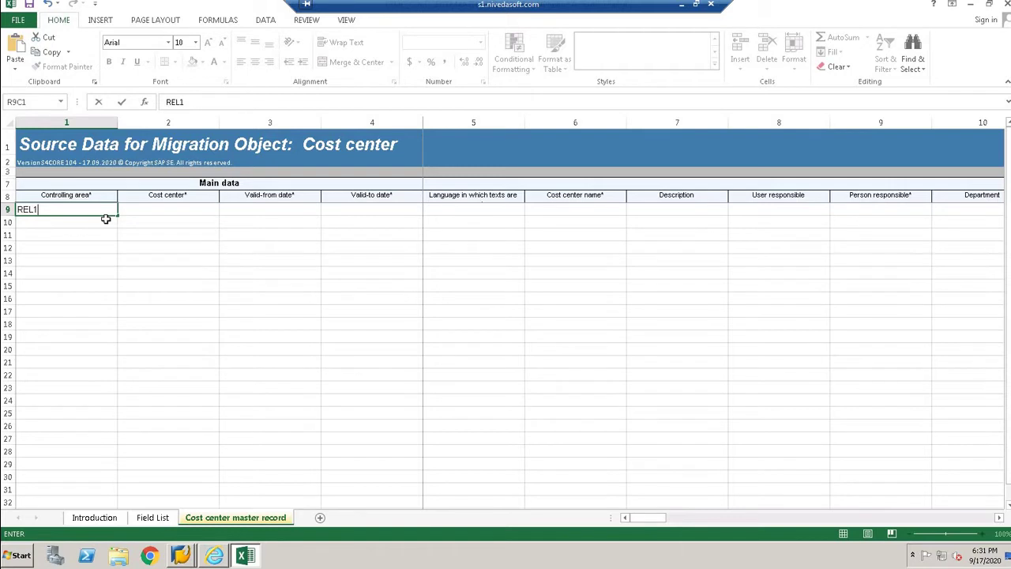
key("Tab")
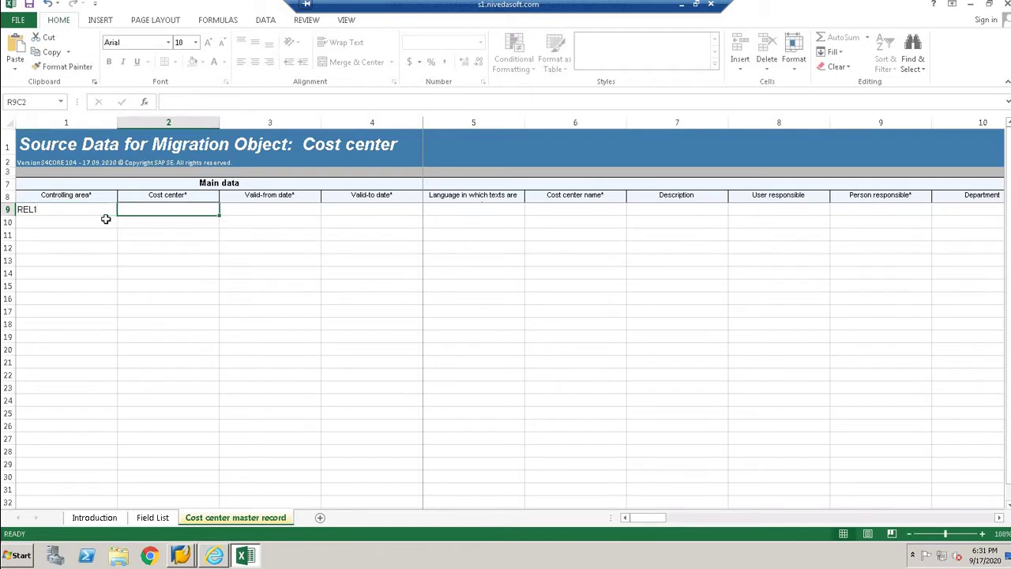
key("ctrl+v")
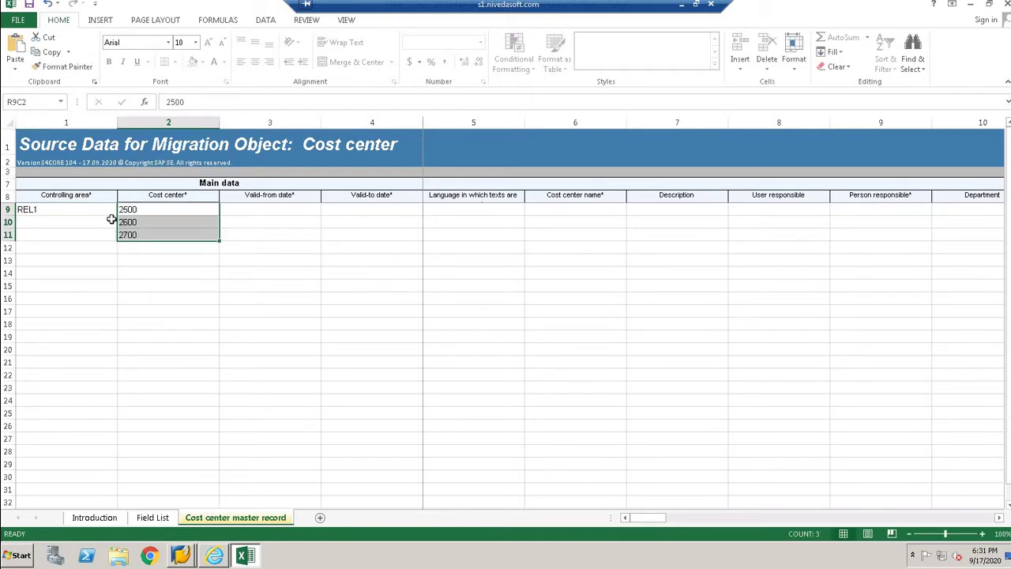
left_click(32, 212)
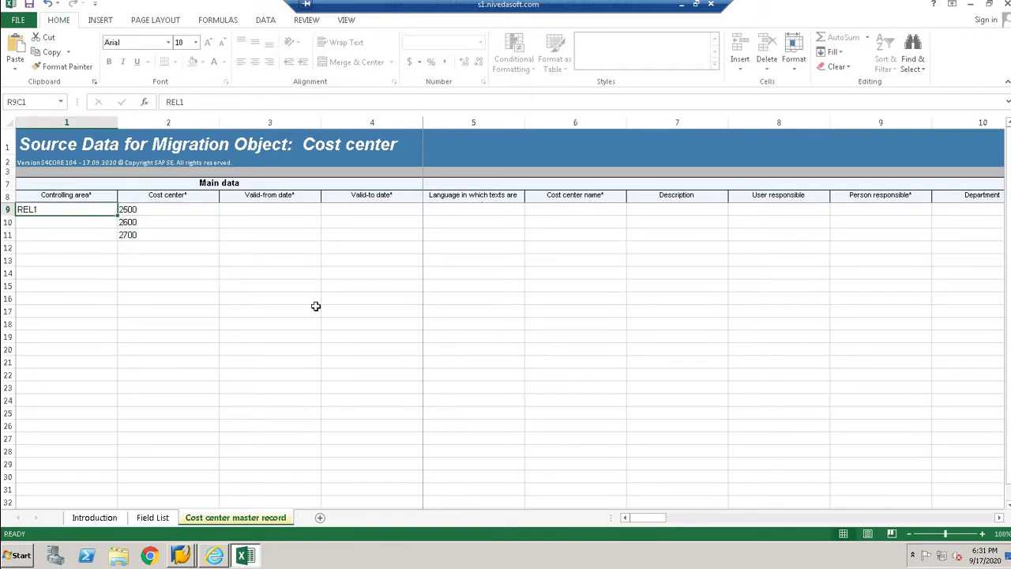
key("ctrl+c")
key("shift+Down")
key("shift+Down")
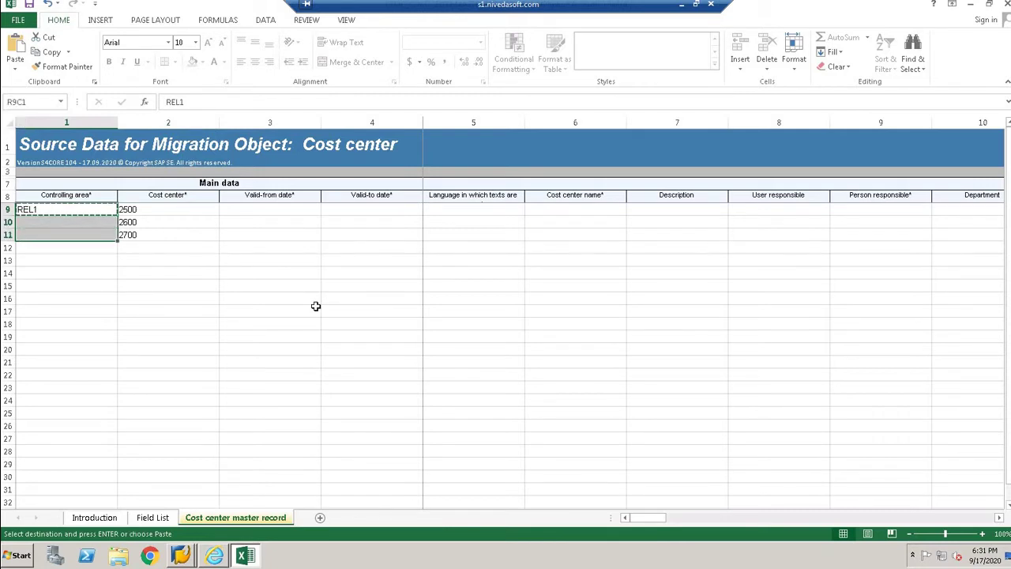
key("ctrl+v")
- Extend the cost center series to 4100 in row 25 and fill controlling area REL1 down alongside it
left_click(158, 212)
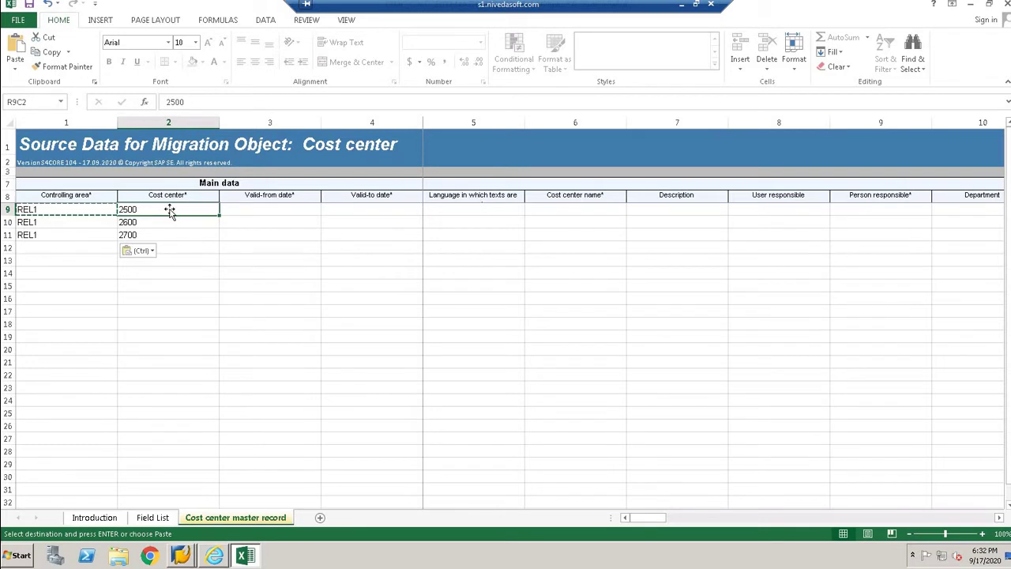
left_click(171, 233, "shift")
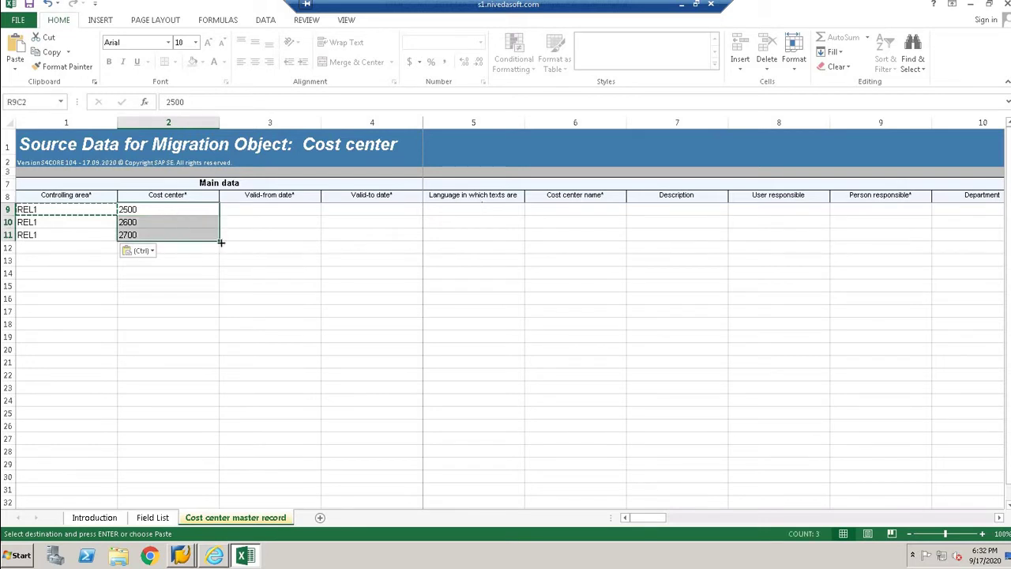
left_click_drag(220, 250, 228, 419)
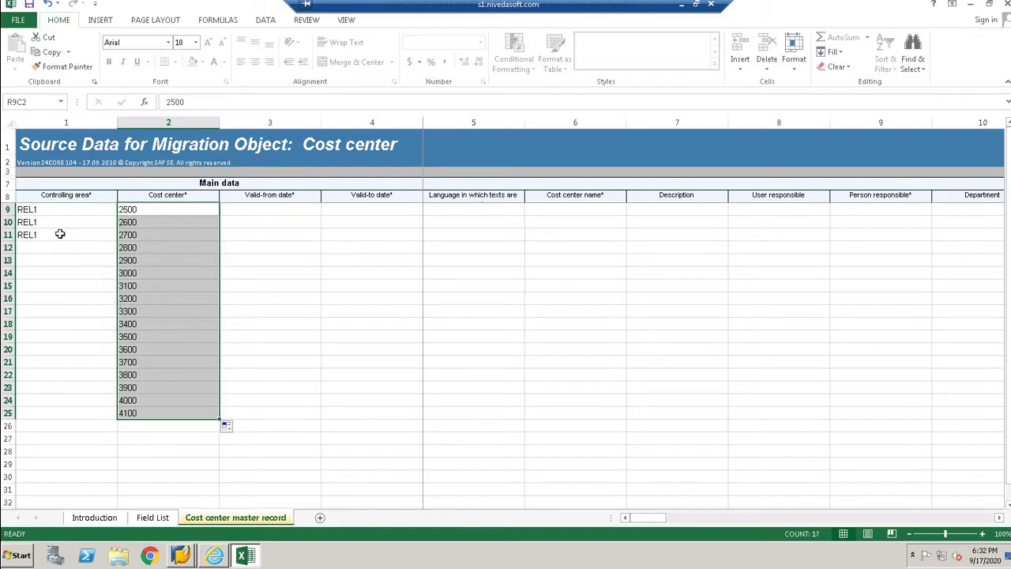
left_click_drag(56, 210, 55, 235)
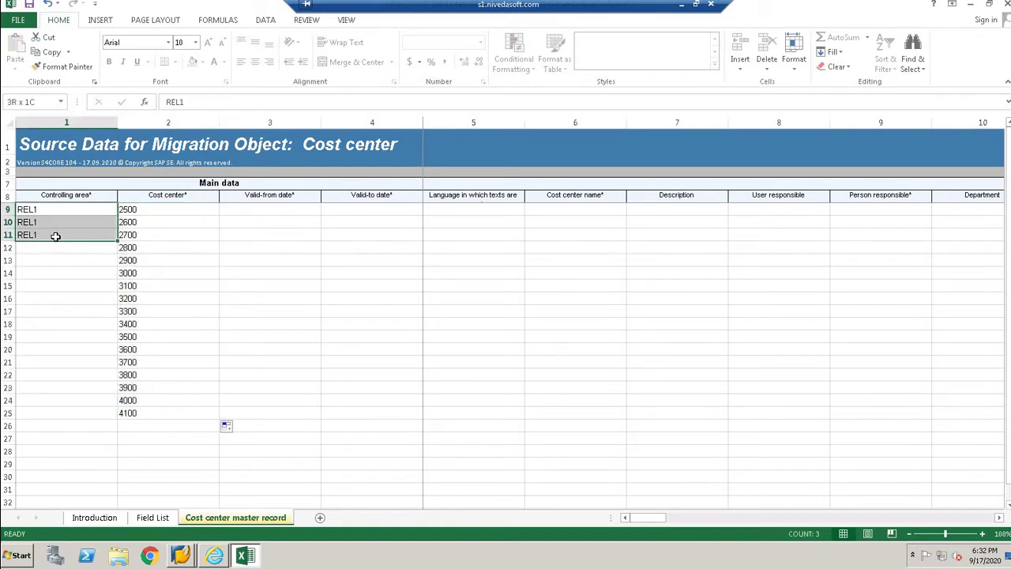
double_click(118, 241)
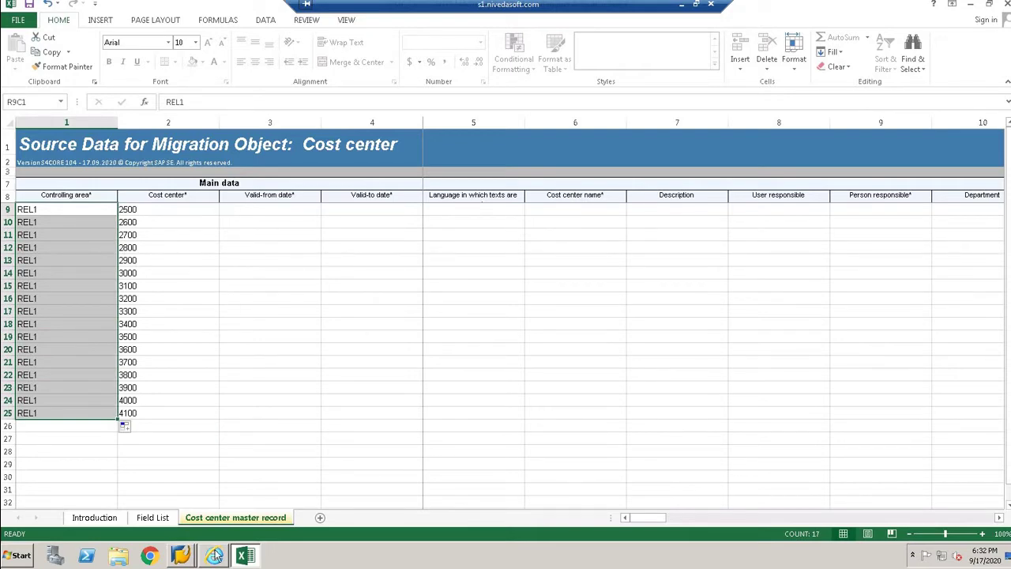
- Switch to SAP Easy Access and display the proposed cost center in a new session with transaction KS03
left_click(191, 558)
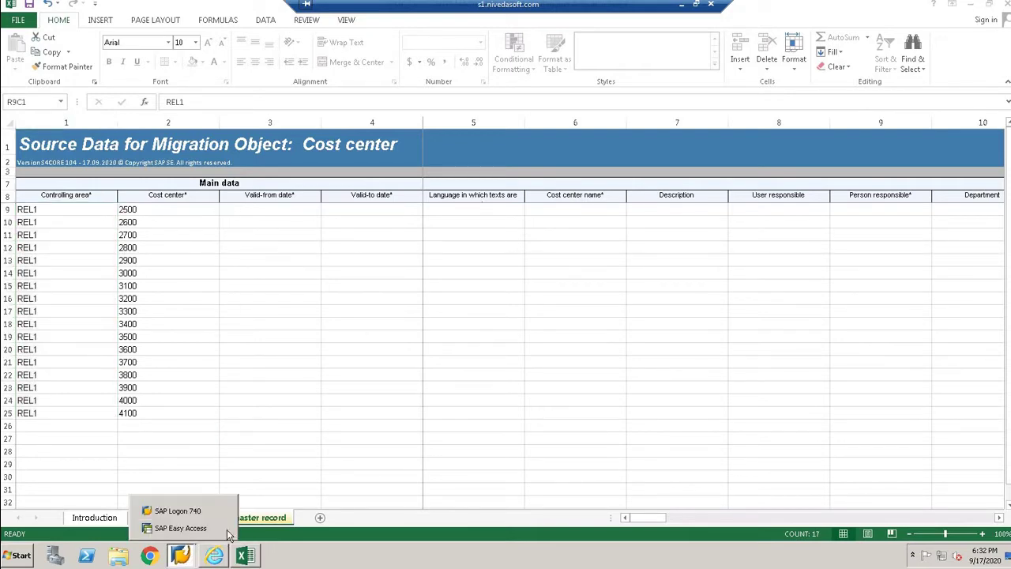
left_click(170, 528)
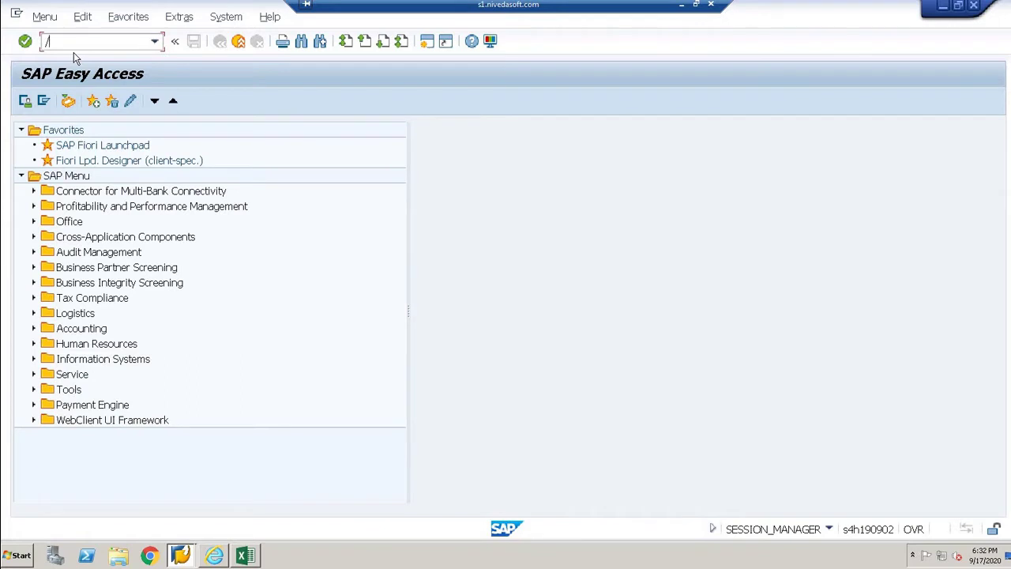
type("/NKS03")
key("Return")
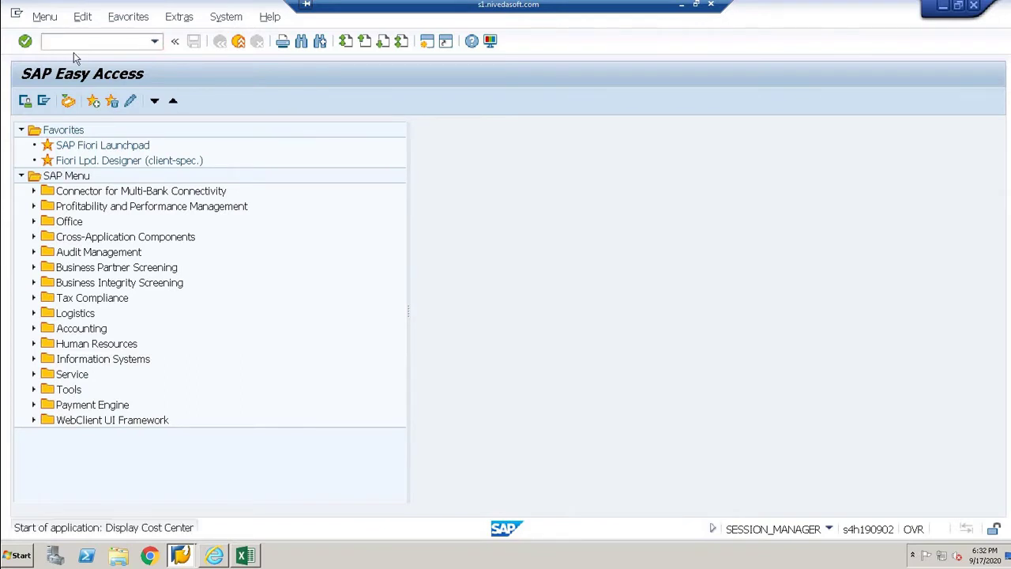
key("Return")
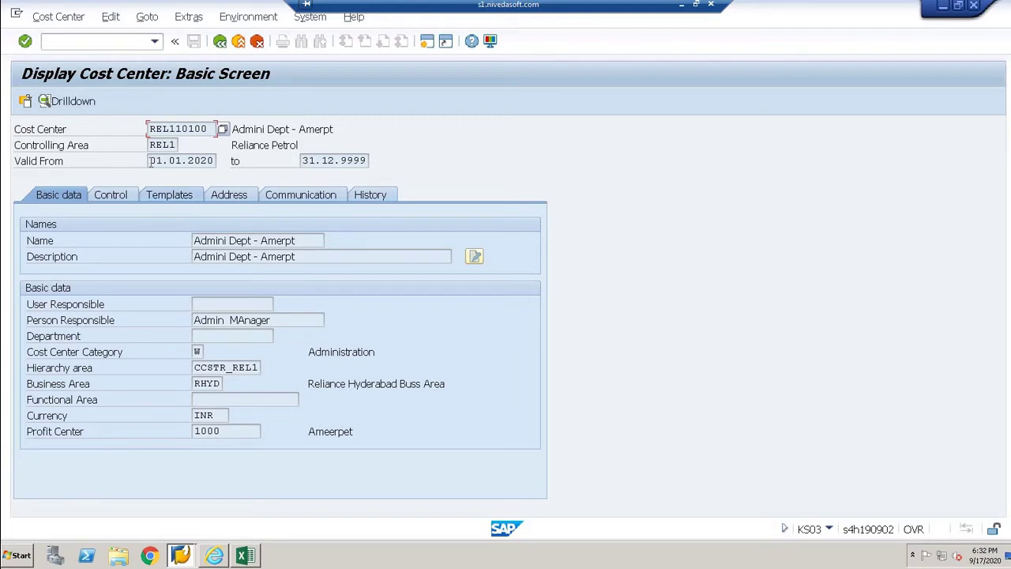
- Copy the valid-from date 01.01.2020 from the displayed SAP cost center into row 9 of the Excel template
left_click_drag(150, 161, 215, 161)
left_click(215, 160)
key("alt+Tab")
left_click(261, 209)
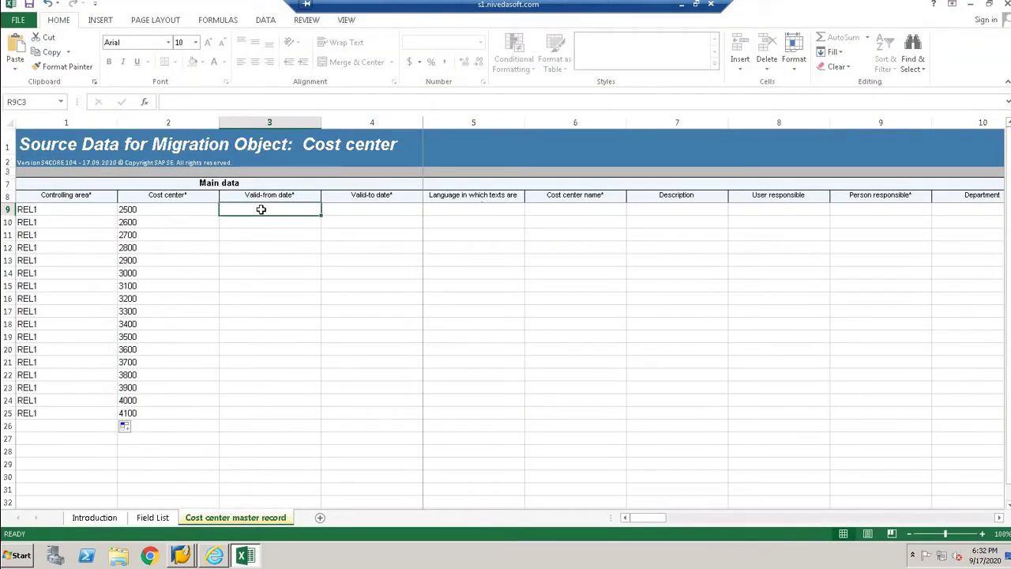
key("ctrl+v")
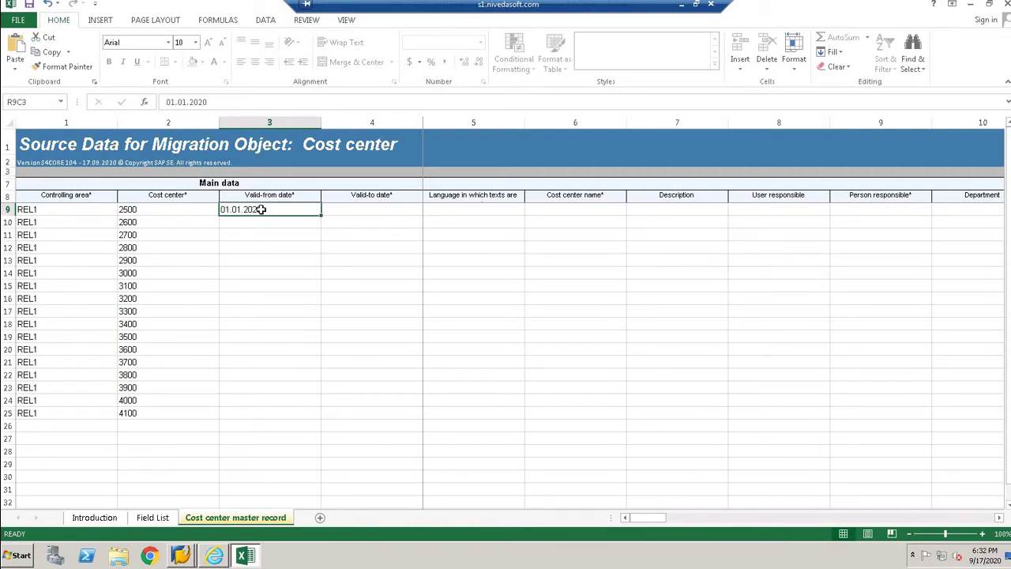
- Copy the valid-to date 31.12.9999 from the SAP cost center into the Valid-to date cell of row 9 in Excel
key("alt+Tab")
left_click_drag(302, 160, 370, 160)
key("ctrl+c")
key("alt+Tab")
key("Right")
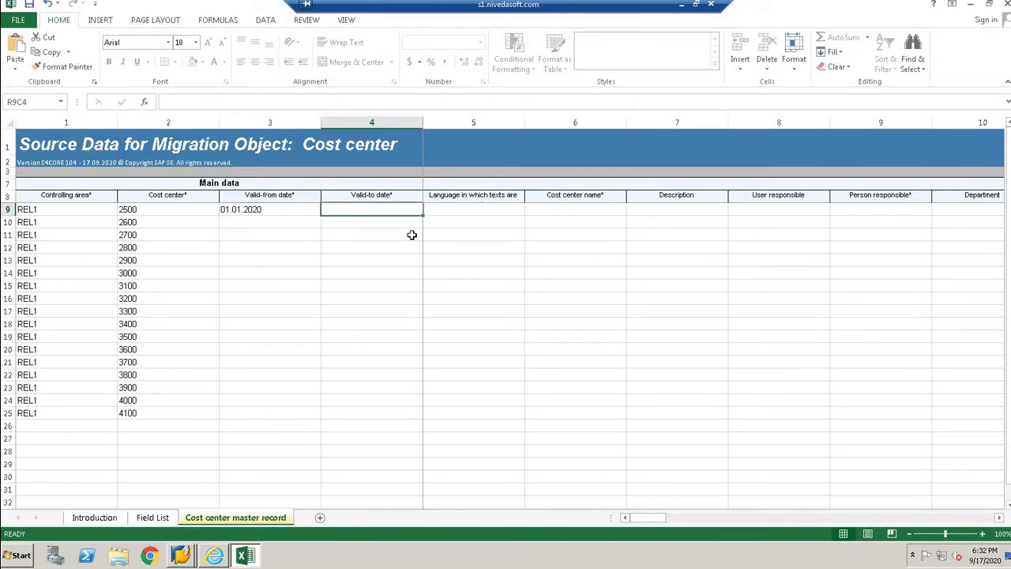
key("ctrl+v")
- Try to auto-fill the row 9 valid-from and valid-to dates down to row 25, and undo the fill
left_click_drag(295, 208, 362, 211)
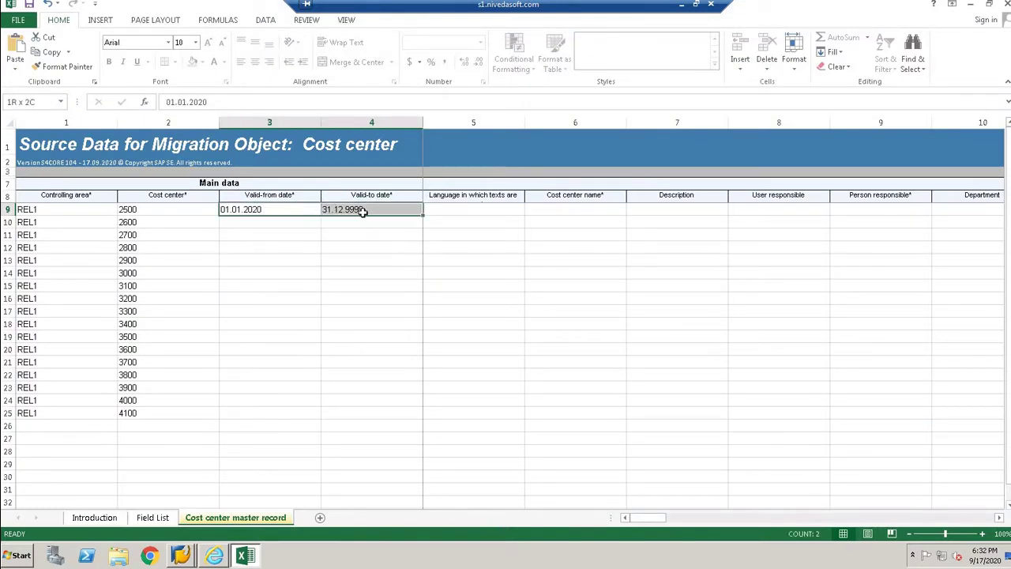
double_click(423, 214)
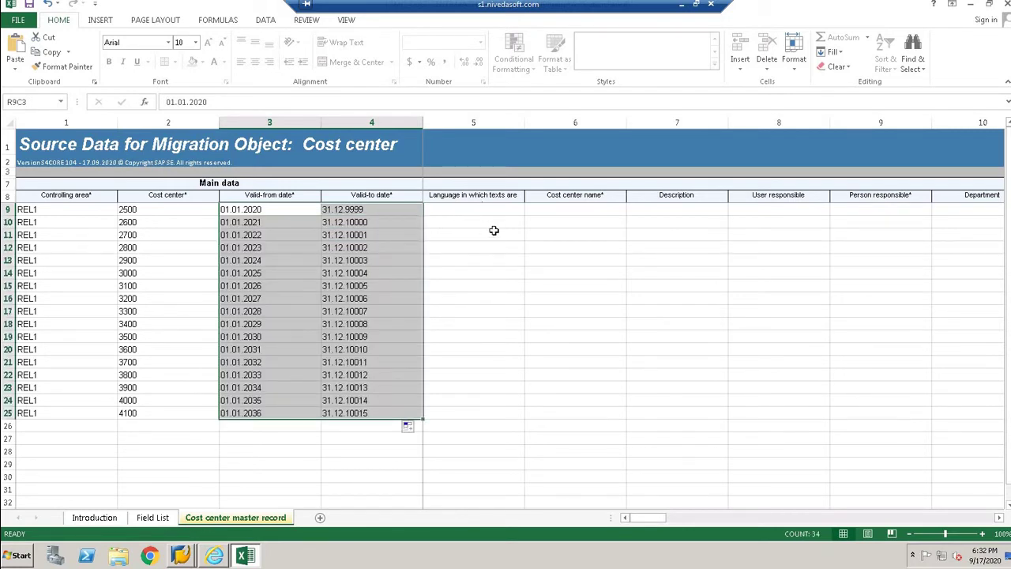
key("ctrl+z")
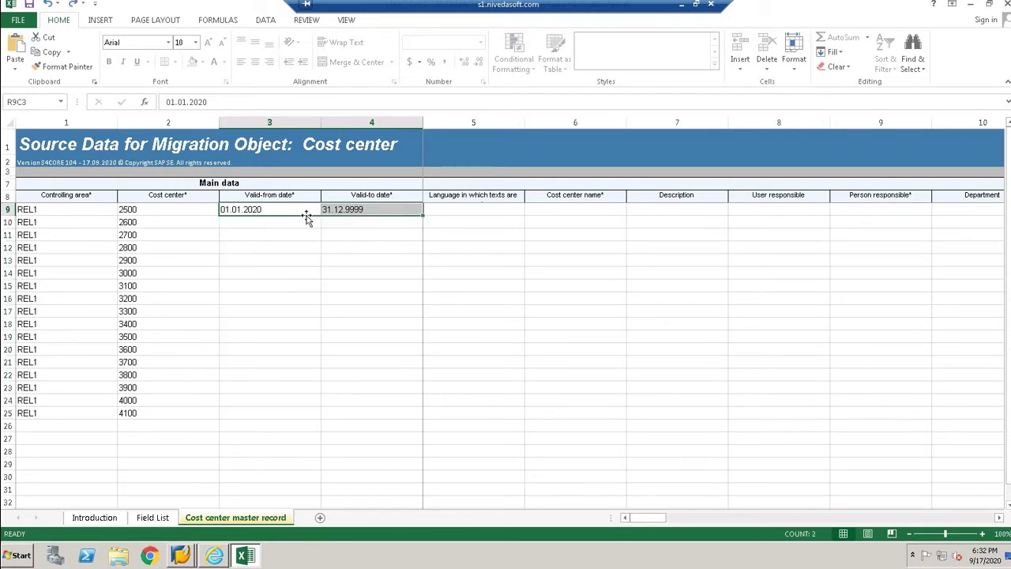
- Copy the row 9 dates 01.01.2020 and 31.12.9999 unchanged into all rows down to row 25
key("ctrl+c")
key("shift+Down")
key("shift+Down")
key("shift+Down")
key("shift+Down")
key("shift+Down")
key("shift+Down")
key("shift+Down")
key("shift+Down")
key("shift+Down")
key("shift+Down")
key("shift+Down")
key("shift+Down")
key("shift+Down")
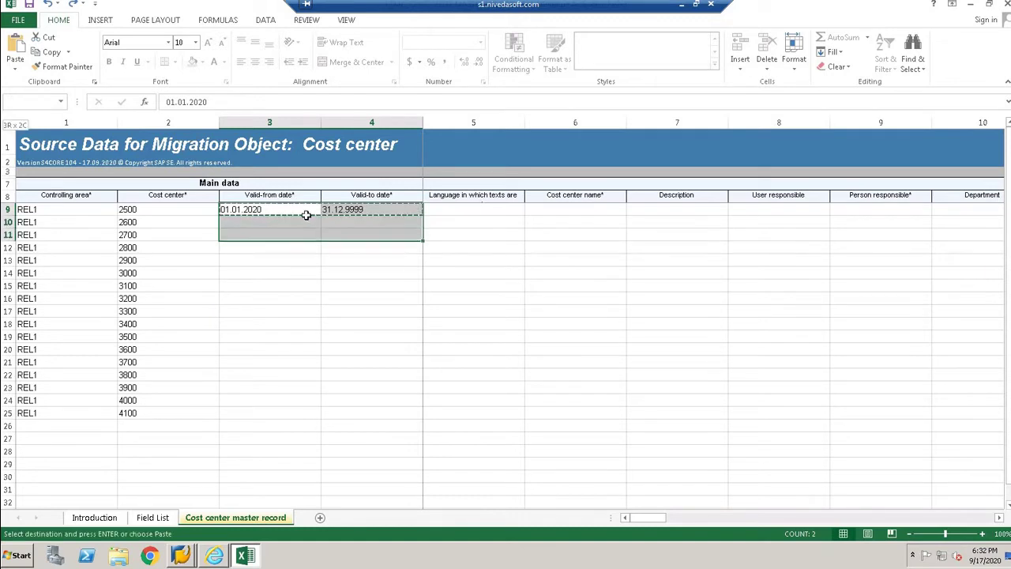
key("shift+Down")
key("shift+Down")
key("shift+Down")
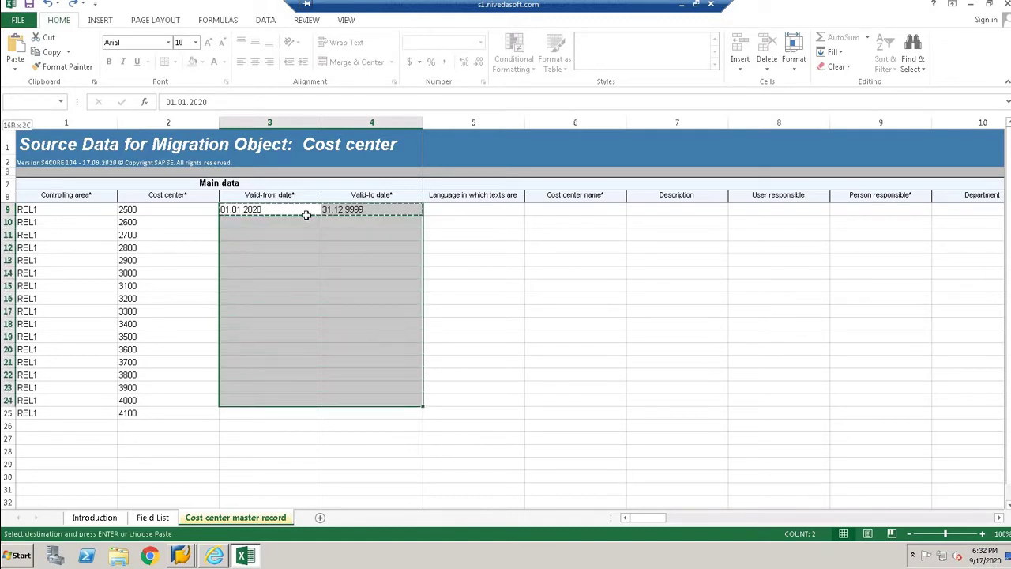
key("ctrl+v")
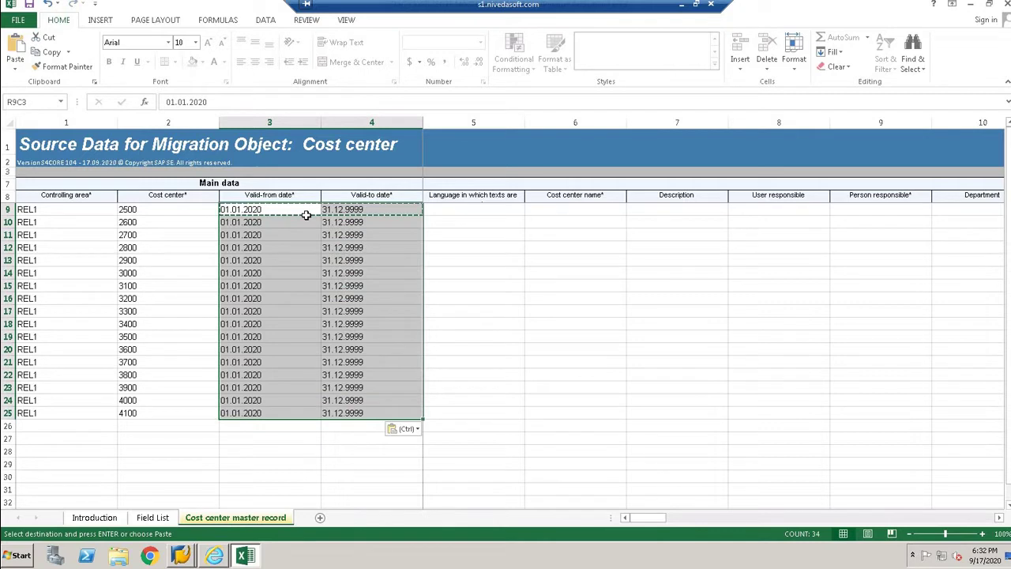
key("Right")
key("Right")
key("Right")
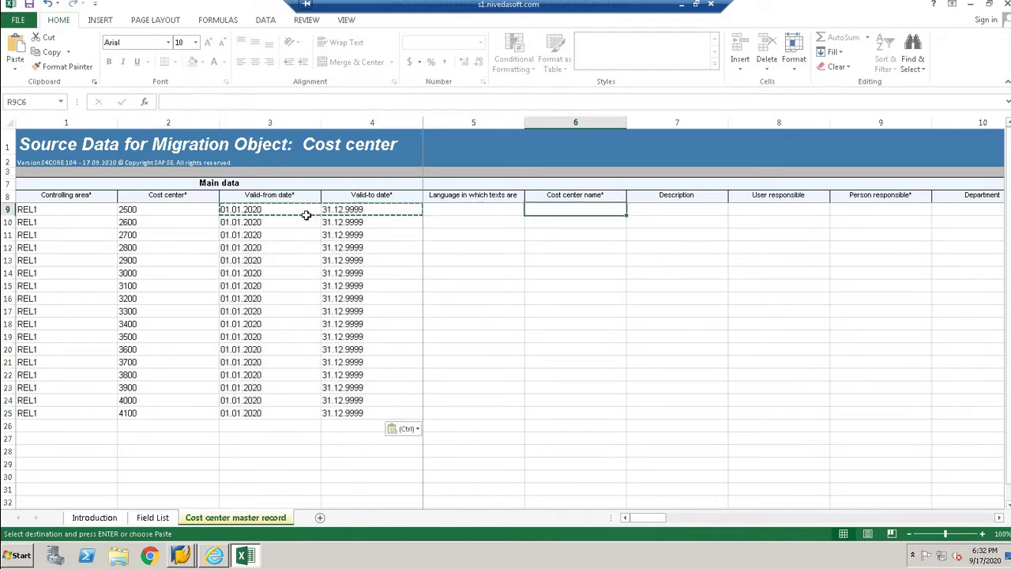
key("Escape")
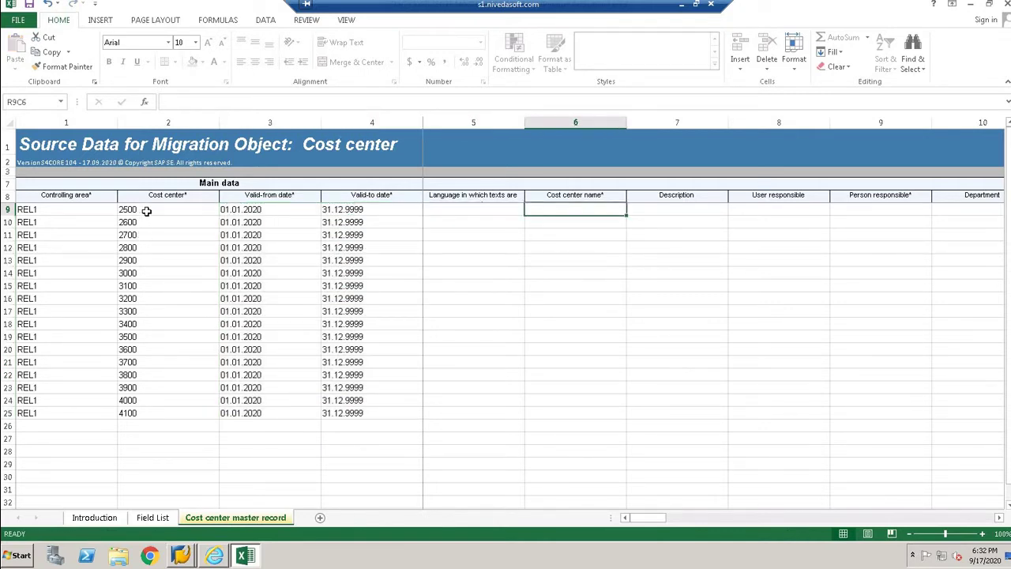
- Copy the cost center numbers 2500 to 4100 into the Cost center name column, starting at row 9
left_click_drag(145, 212, 148, 413)
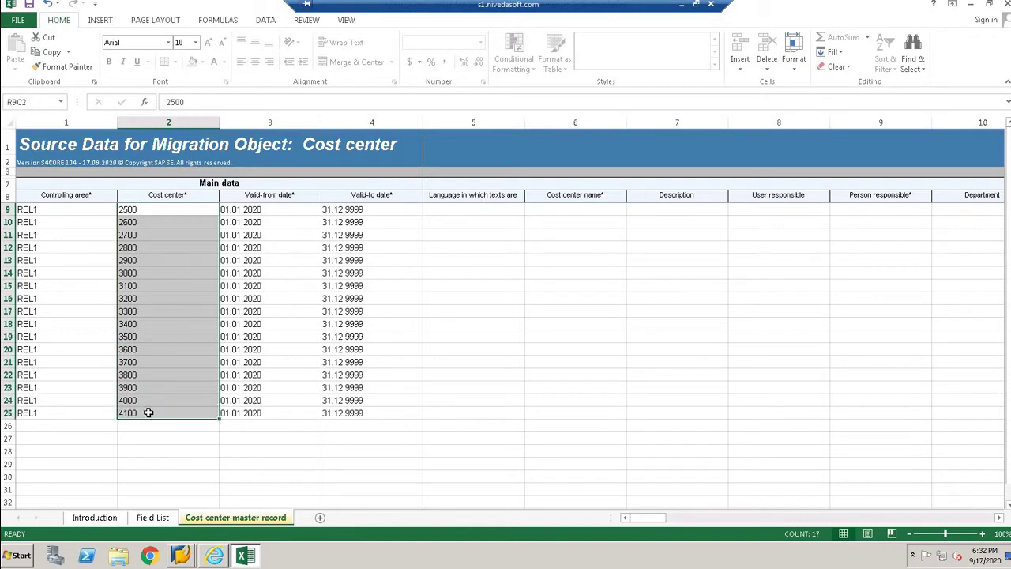
key("ctrl+c")
left_click(573, 208)
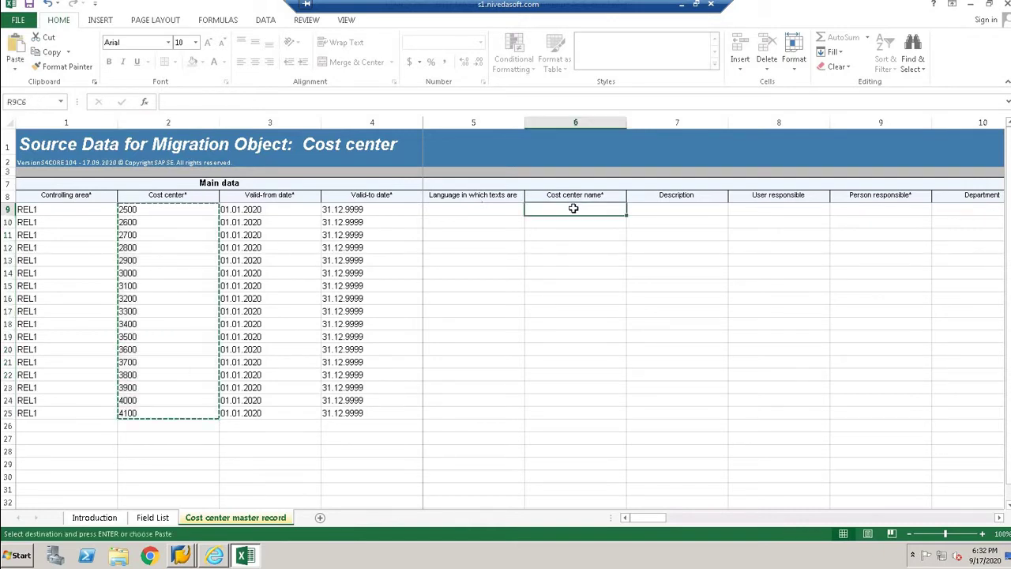
key("ctrl+v")
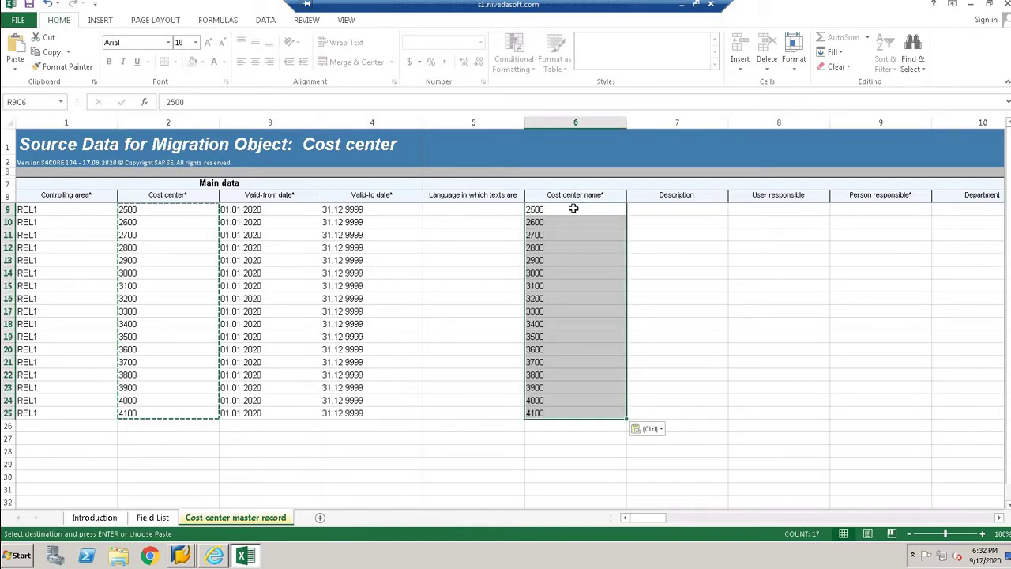
- Paste the copied cost center numbers into the Person responsible column from row 9, and enter W as row 9's cost center category
left_click(864, 205)
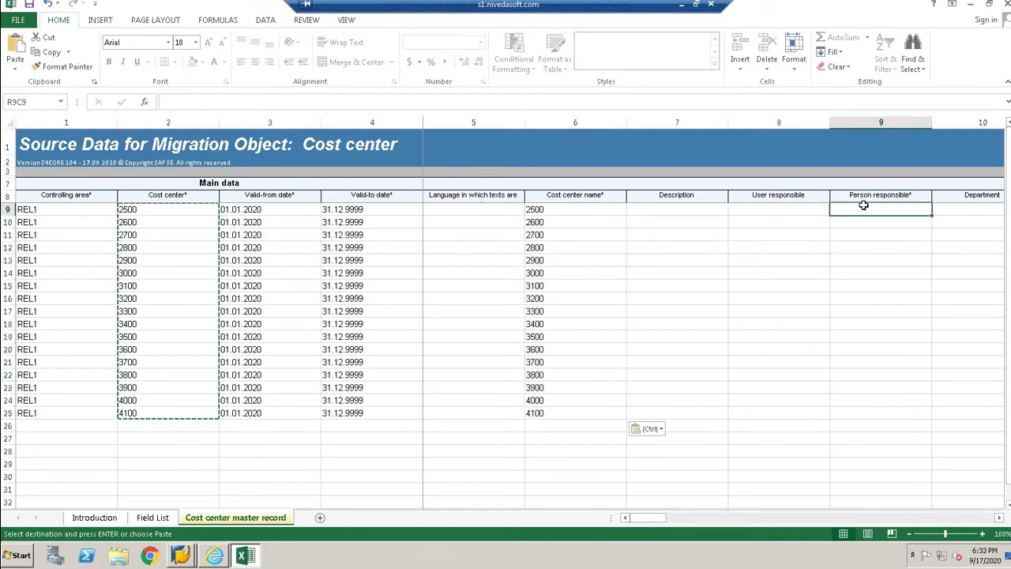
key("ctrl+v")
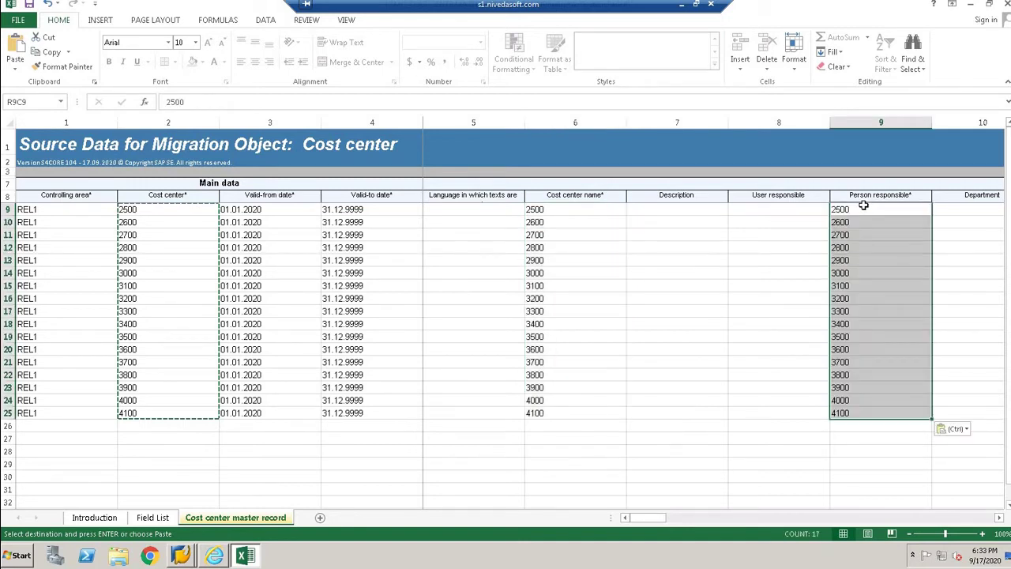
key("Right")
key("Right")
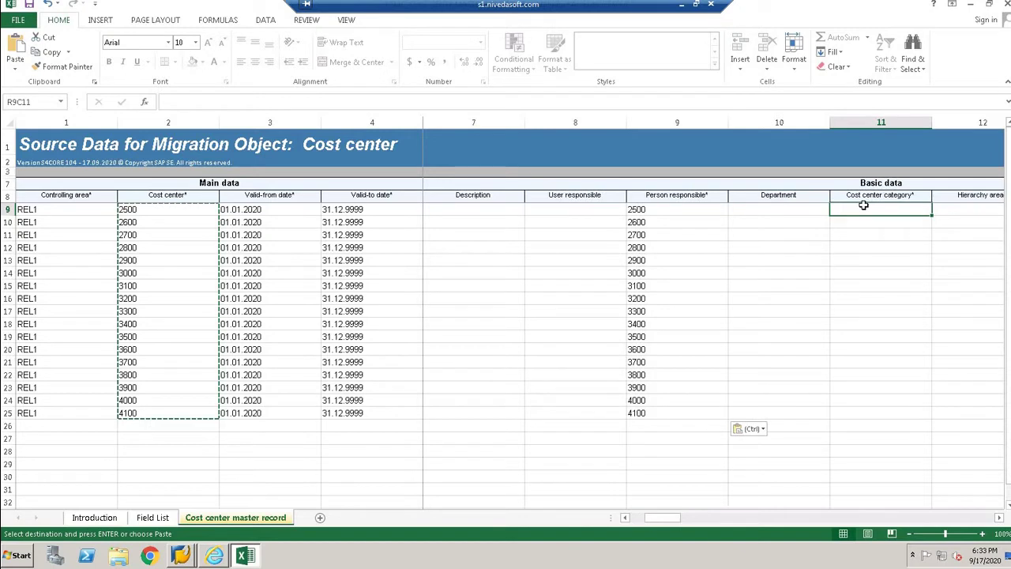
type("W")
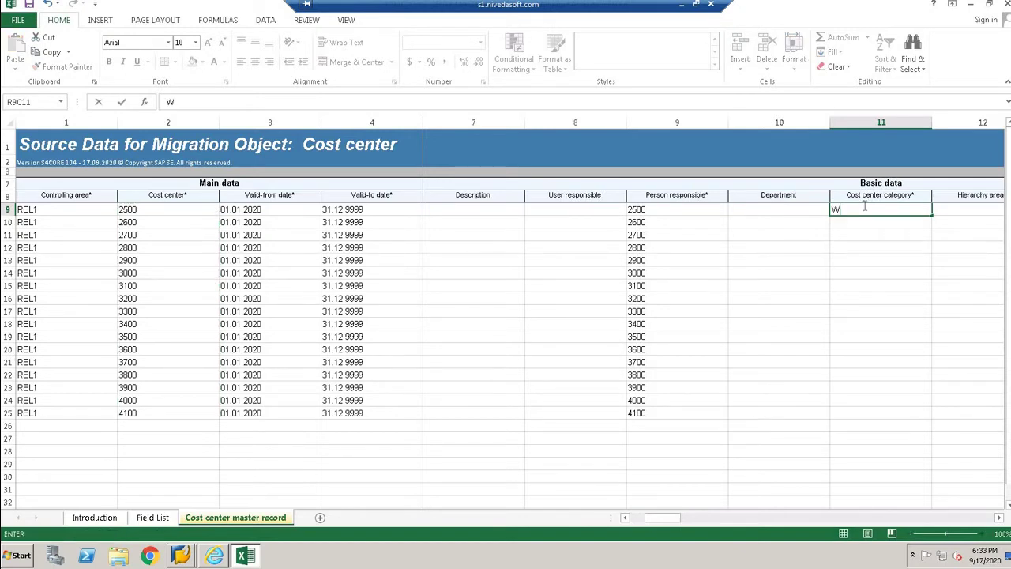
key("Return")
- Copy the cost center category W from row 9 into all rows down to row 25
left_click(864, 205)
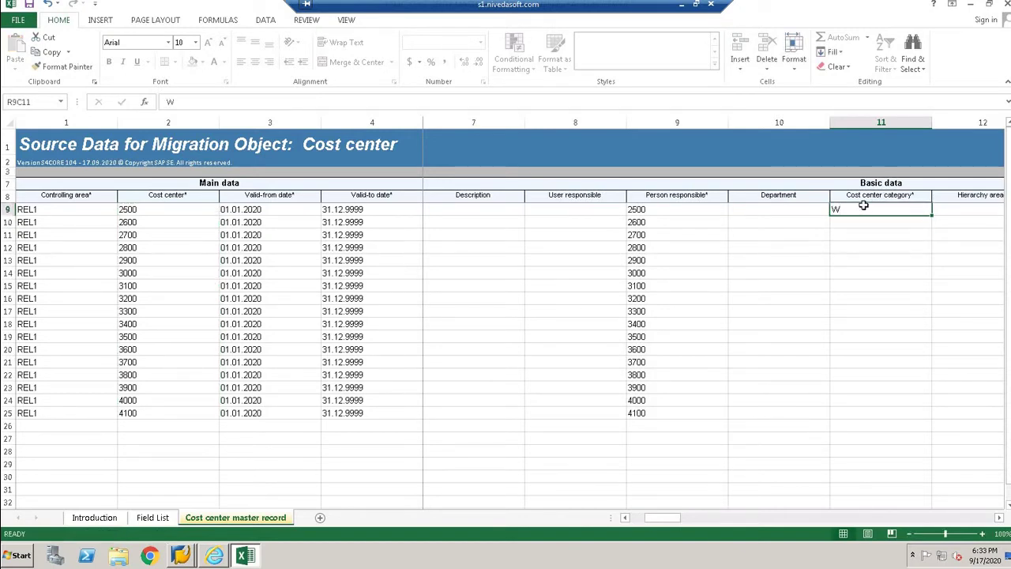
key("ctrl+c")
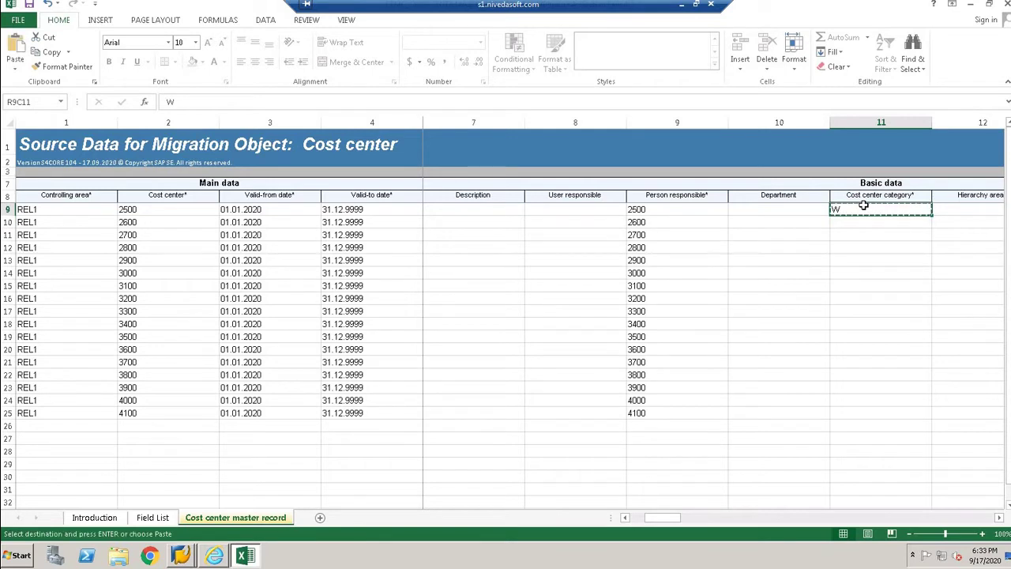
key("ctrl+shift+Down")
key("ctrl+shift+Up")
key("shift+Down")
key("shift+Down")
key("shift+Down")
key("shift+Down")
key("shift+Down")
key("shift+Down")
key("shift+Down")
key("shift+Down")
key("shift+Down")
key("shift+Down")
key("shift+Down")
key("shift+Down")
key("shift+Down")
key("shift+Down")
key("shift+Down")
key("shift+Down")
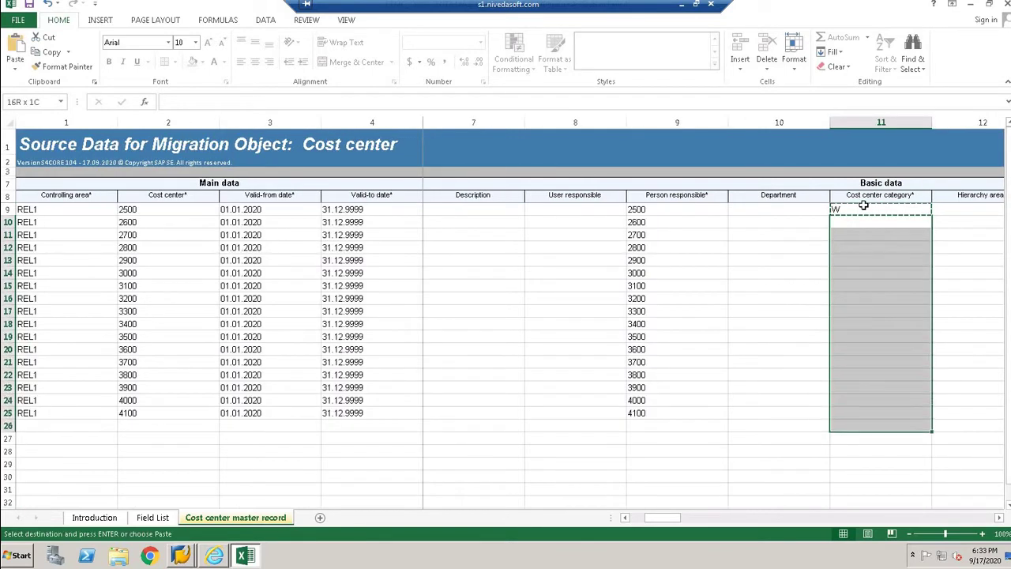
key("shift+Up")
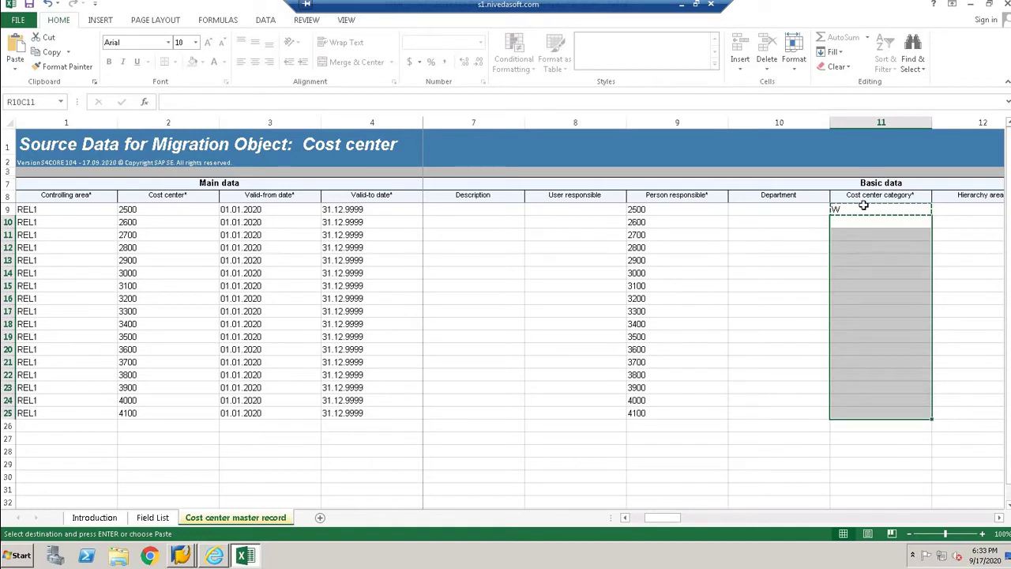
key("ctrl+v")
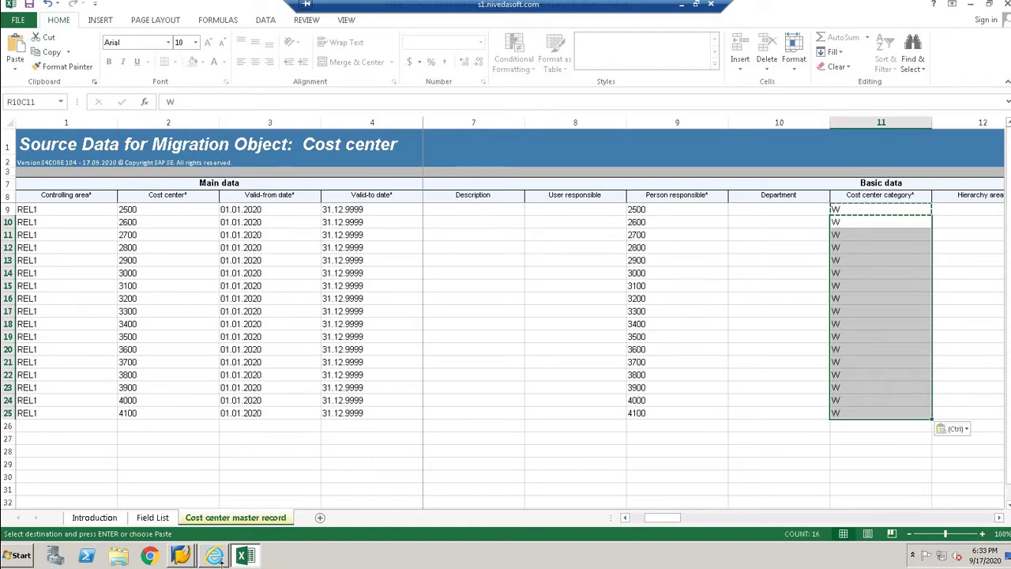
- Switch to the cost center display in SAP and examine its Cost Center Category field
mouse_move(184, 559)
left_click(181, 529)
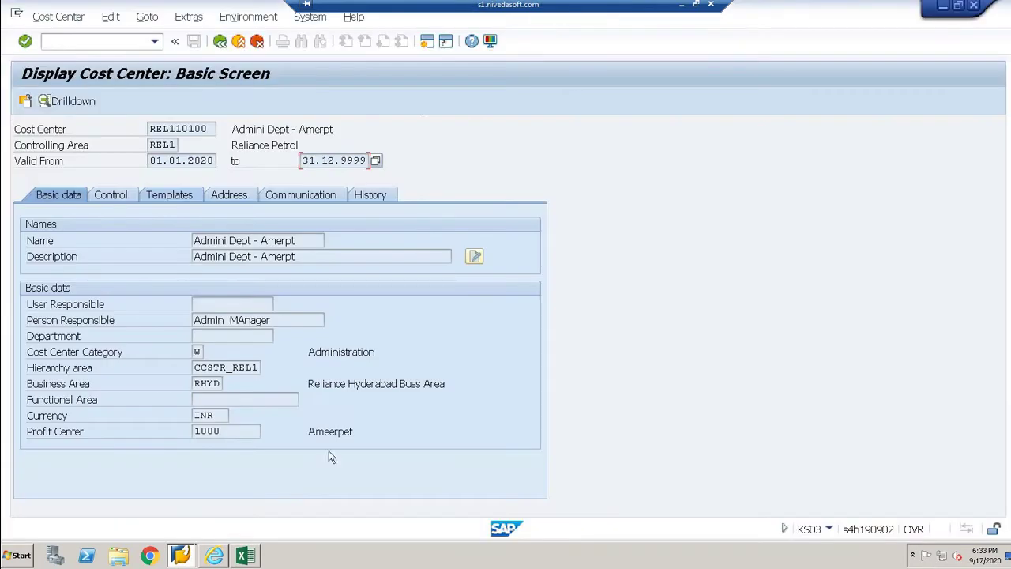
left_click(122, 353)
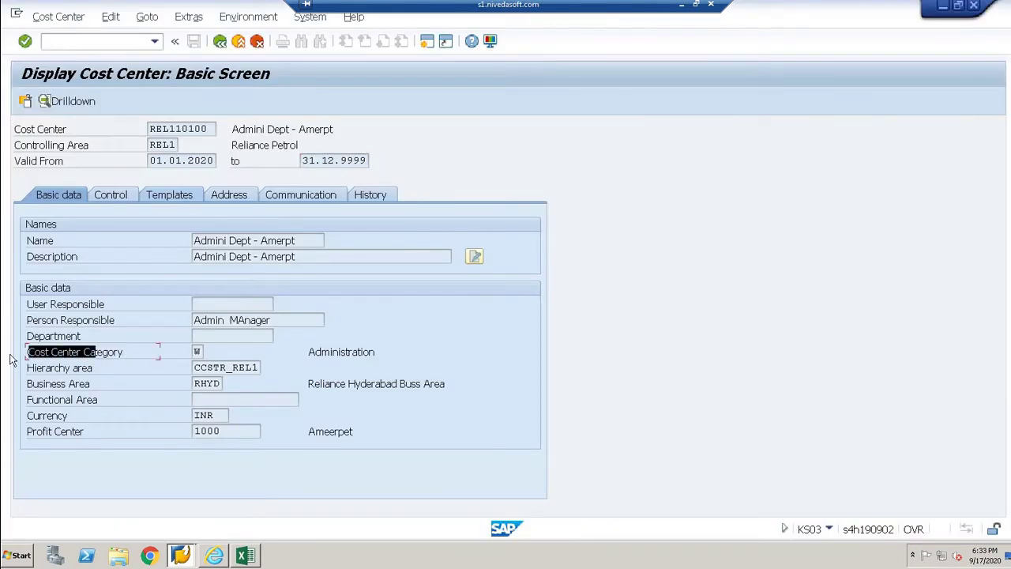
left_click(195, 353)
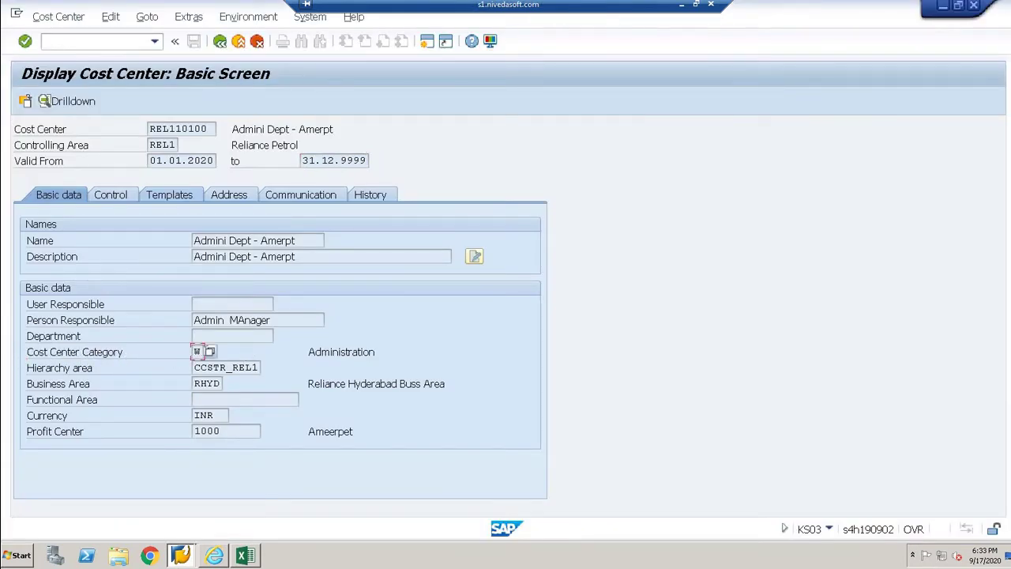
left_click(209, 352)
key("Return")
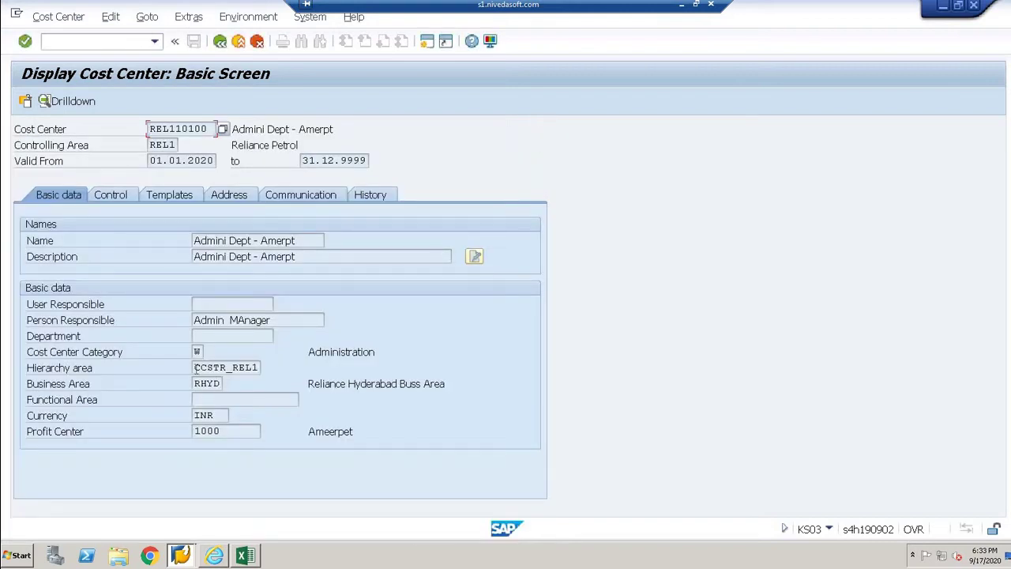
- Copy the hierarchy area CCSTR_REL1 from the SAP cost center into the Hierarchy area cell of row 9 in Excel
left_click_drag(196, 370, 269, 370)
left_click(269, 368)
key("alt+Tab")
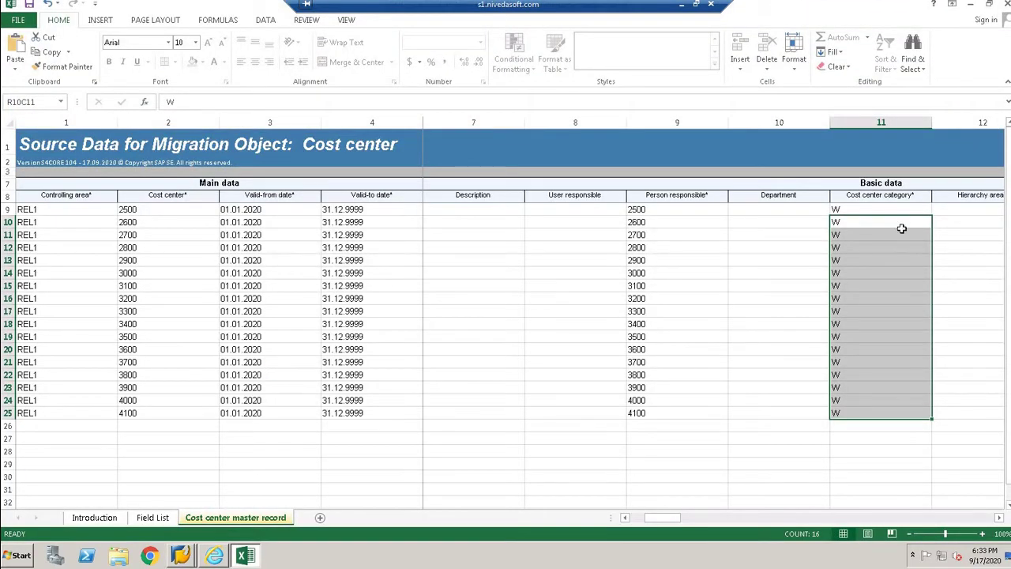
left_click(886, 209)
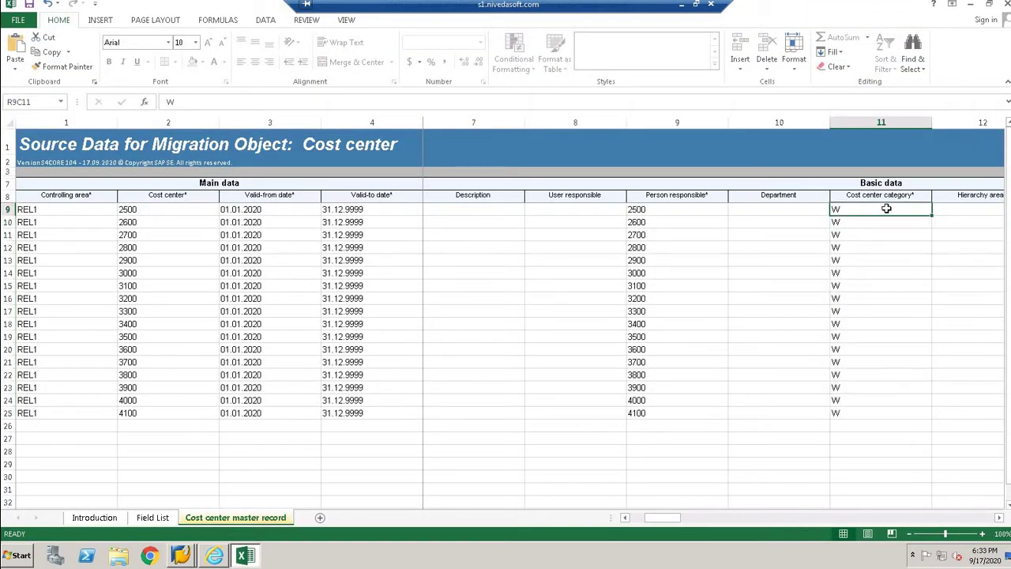
key("Right")
key("ctrl+v")
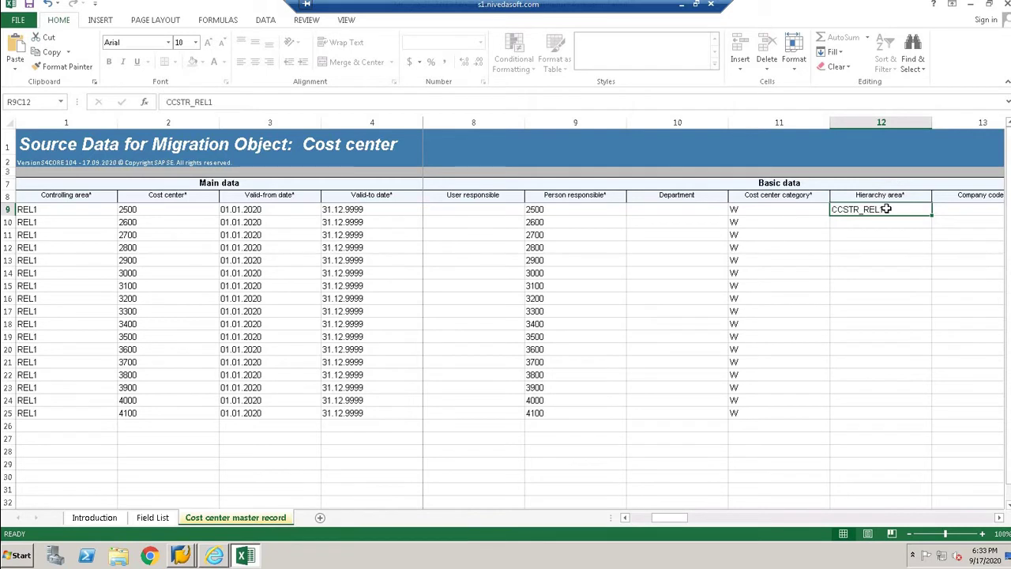
- Copy the hierarchy area CCSTR_REL1 from row 9 into all rows down to row 25
key("ctrl+c")
key("shift+Down")
key("shift+Down")
key("shift+Down")
key("shift+Down")
key("shift+Down")
key("shift+Down")
key("shift+Down")
key("shift+Down")
key("shift+Down")
key("shift+Down")
key("shift+Down")
key("shift+Down")
key("shift+Down")
key("shift+Down")
key("shift+Down")
key("shift+Down")
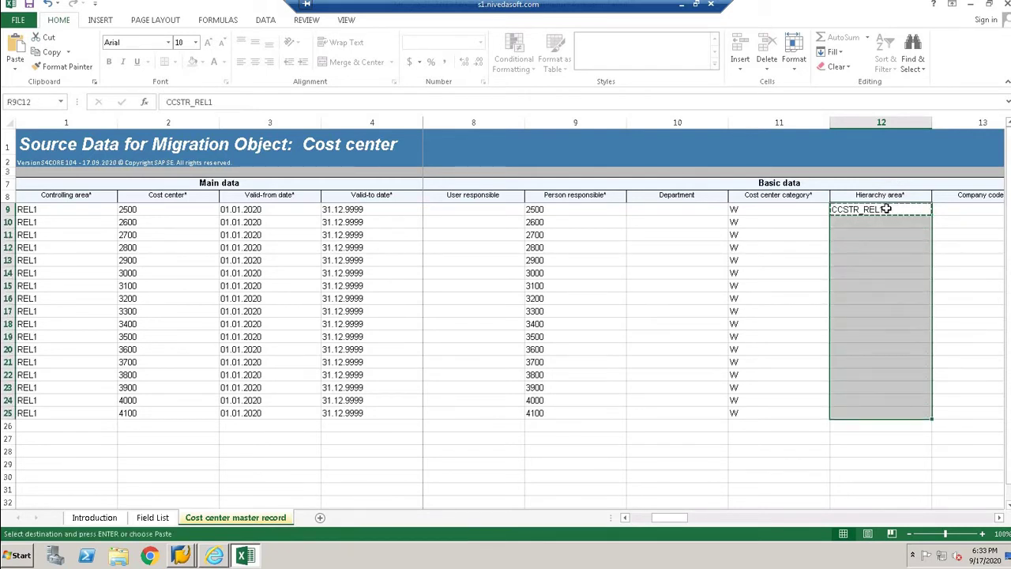
key("ctrl+v")
- Enter REL1 in the Company code cell of row 9
key("Right")
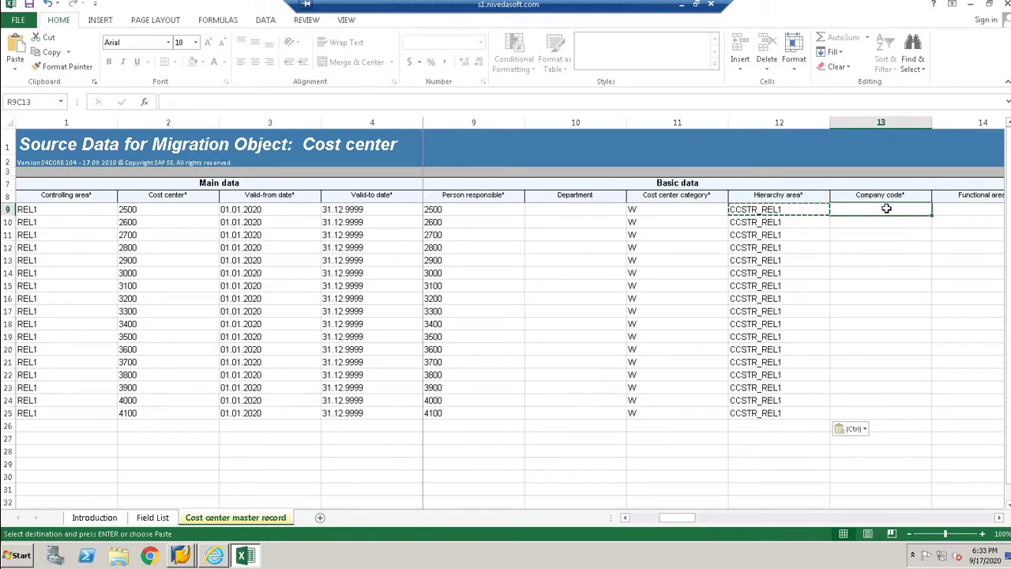
type("re")
key("BackSpace")
key("BackSpace")
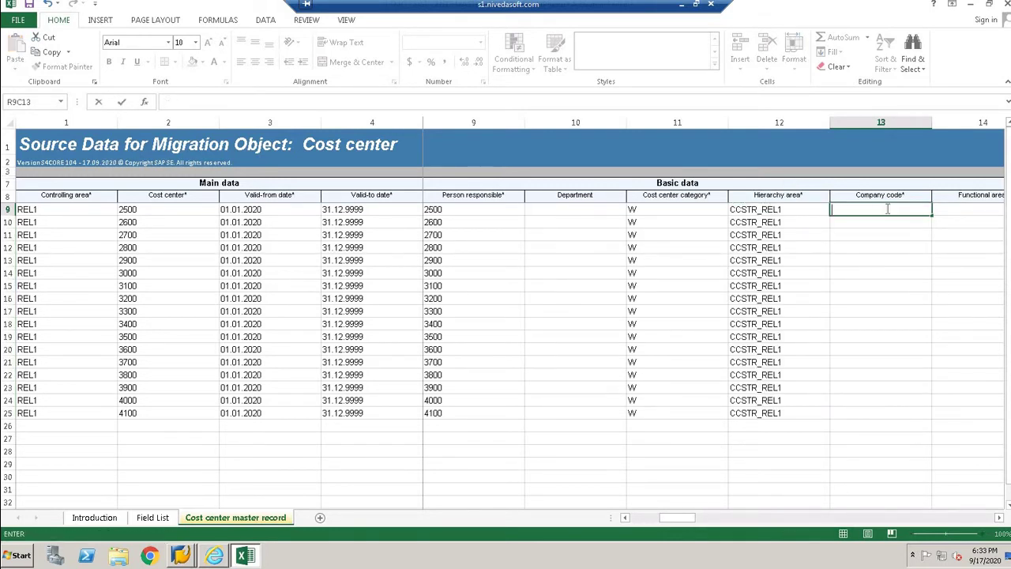
type("REL1")
key("Return")
- Copy the company code REL1 from row 9 into all rows down to row 25
left_click(887, 208)
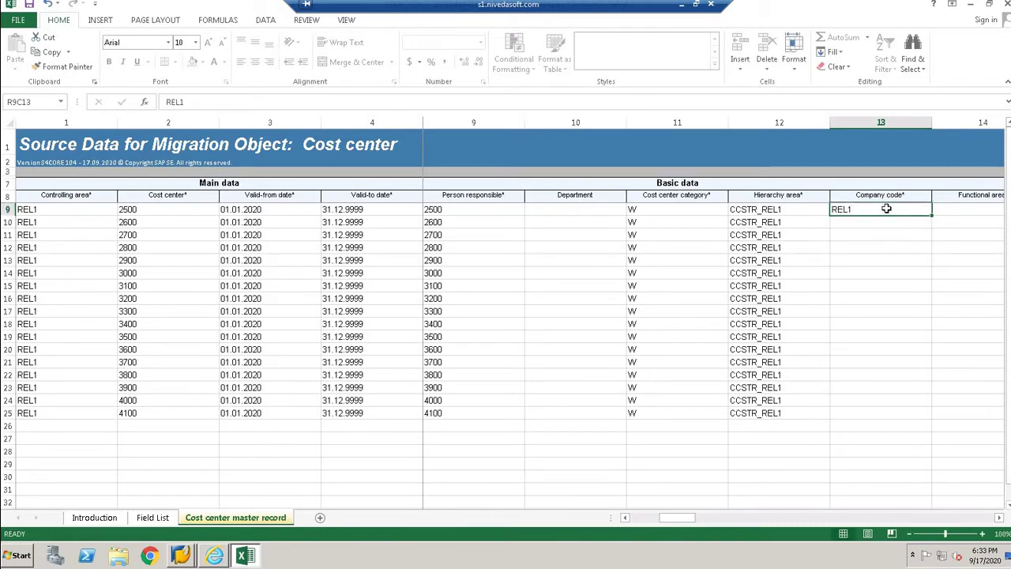
key("ctrl+c")
key("shift+Down")
key("shift+Down")
key("shift+Down")
key("shift+Down")
key("shift+Down")
key("shift+Down")
key("shift+Down")
key("shift+Down")
key("shift+Down")
key("shift+Down")
key("shift+Down")
key("shift+Down")
key("shift+Down")
key("shift+Down")
key("shift+Down")
key("shift+Down")
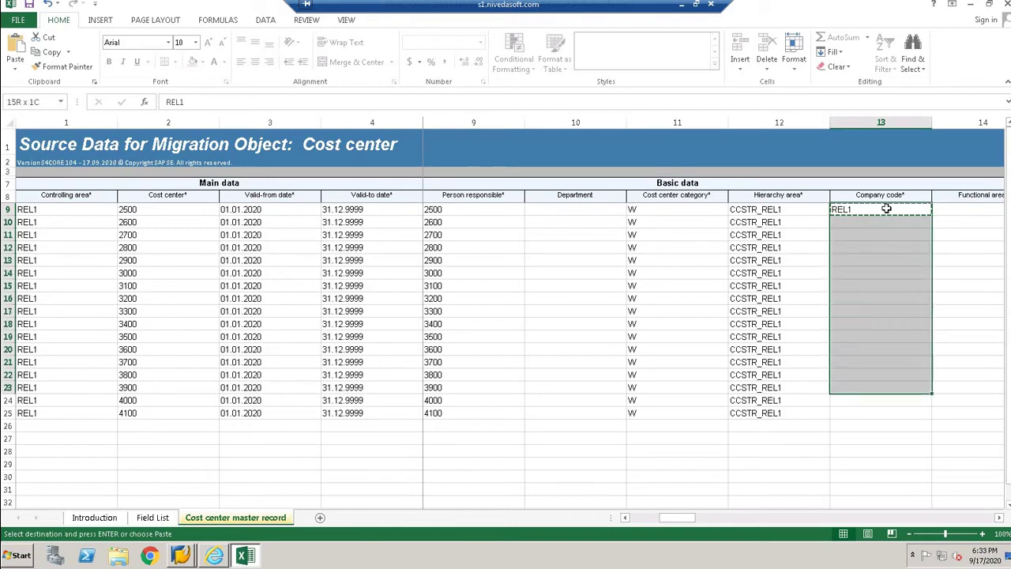
key("ctrl+v")
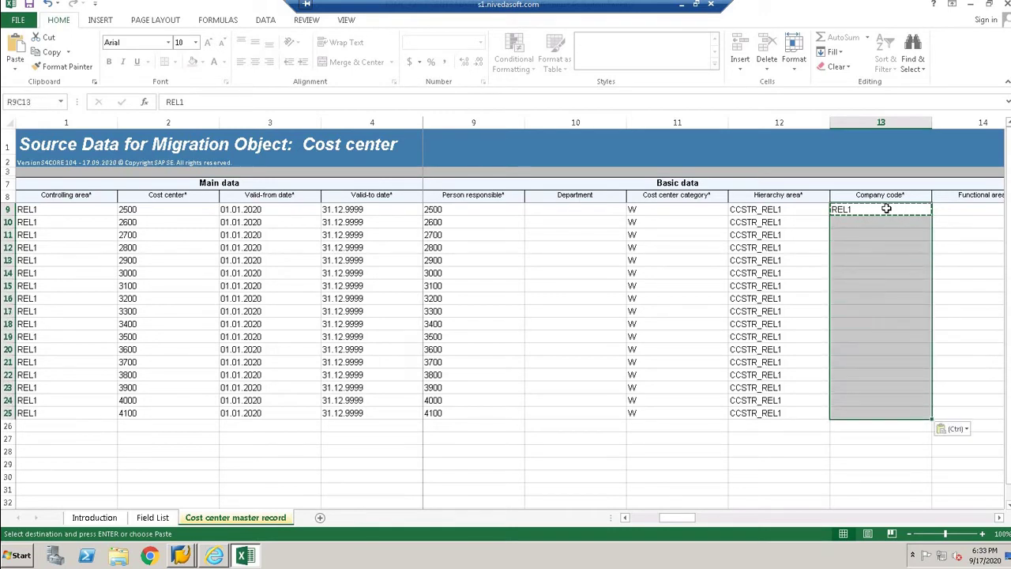
- Copy the business area RHYD from the SAP cost center into the Business Area cell of row 9 in Excel
key("Right")
key("Right")
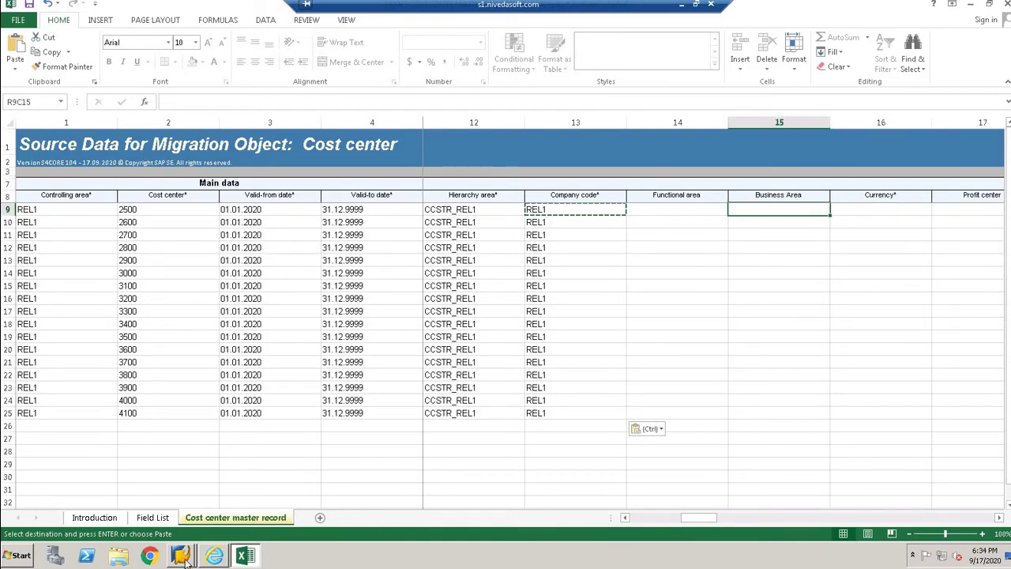
mouse_move(189, 553)
left_click(197, 528)
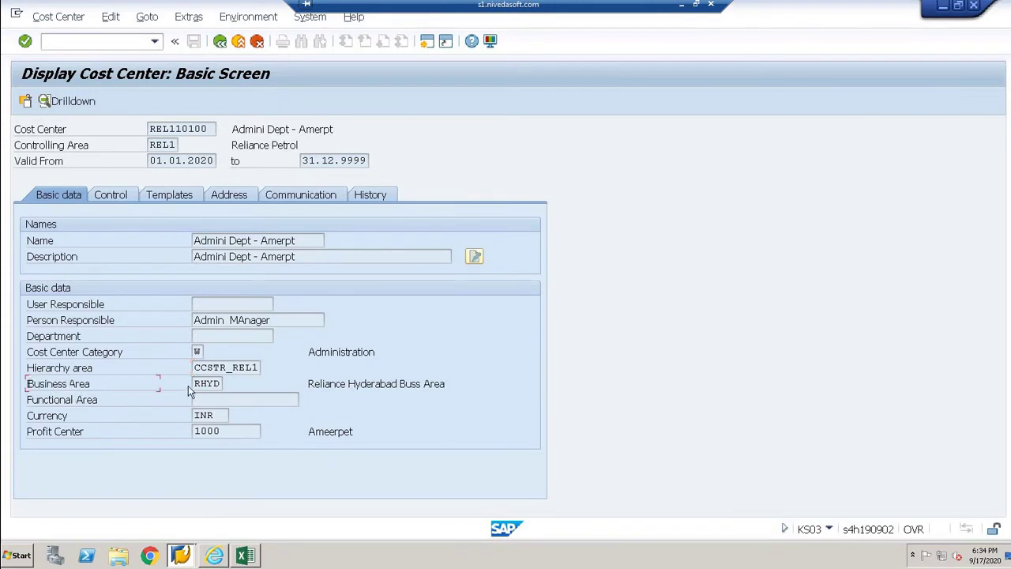
left_click_drag(194, 384, 222, 384)
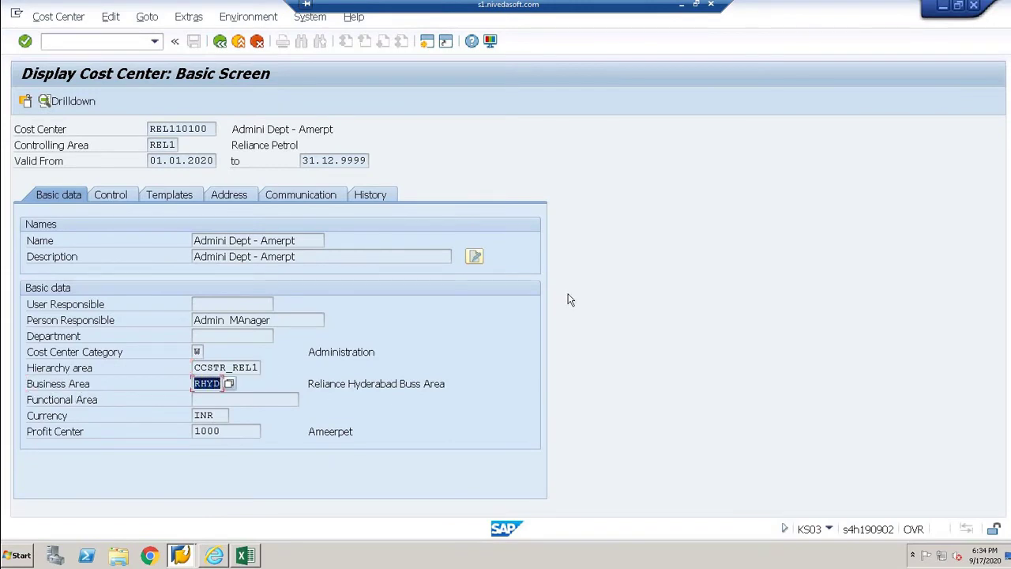
key("ctrl+c")
left_click(251, 557)
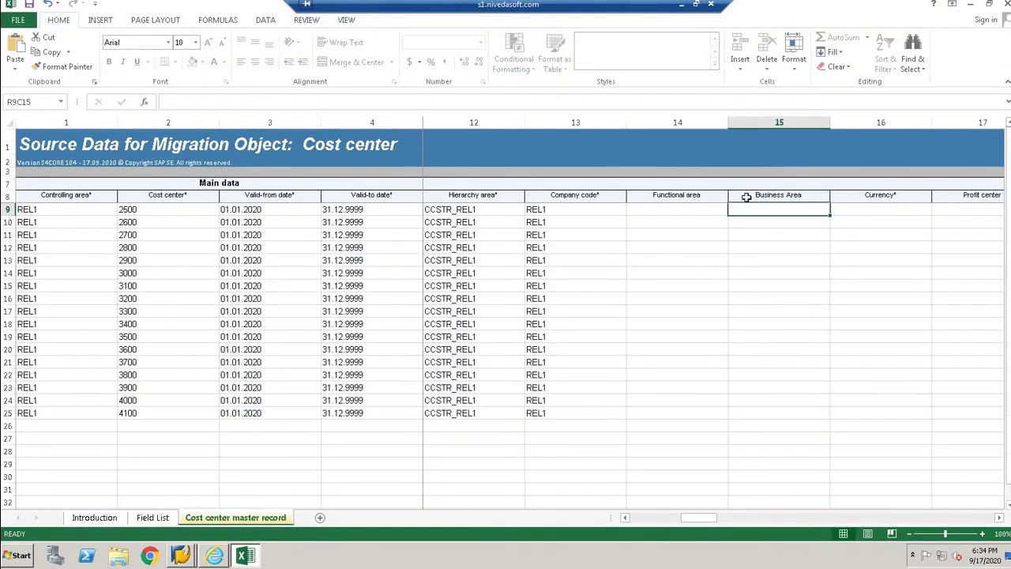
key("ctrl+v")
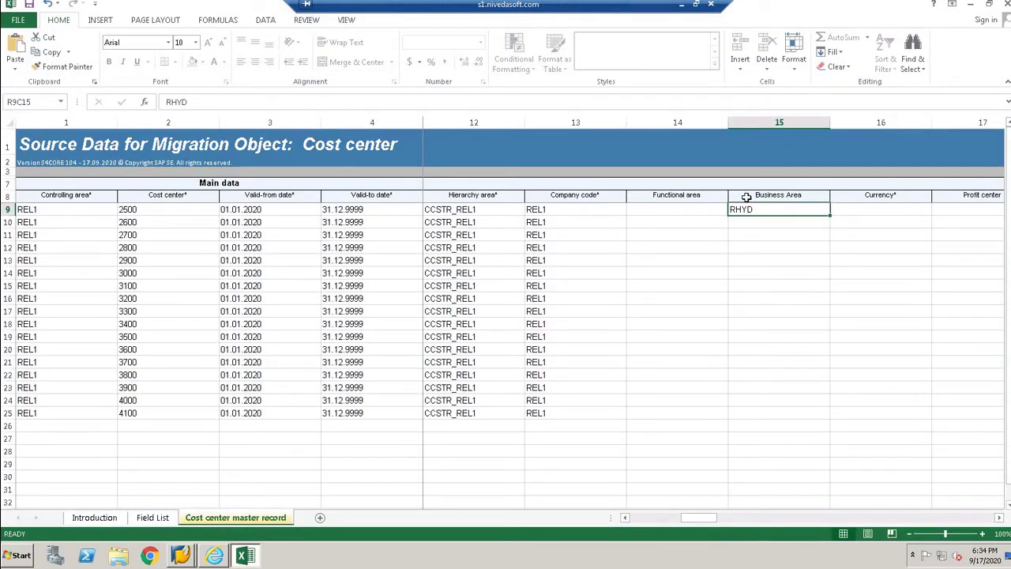
- Copy the business area RHYD from row 9 into all rows down to row 25
key("ctrl+c")
key("shift+Down")
key("shift+Down")
key("shift+Down")
key("shift+Down")
key("shift+Down")
key("shift+Down")
key("shift+Down")
key("shift+Down")
key("shift+Down")
key("shift+Down")
key("shift+Down")
key("shift+Down")
key("shift+Down")
key("shift+Down")
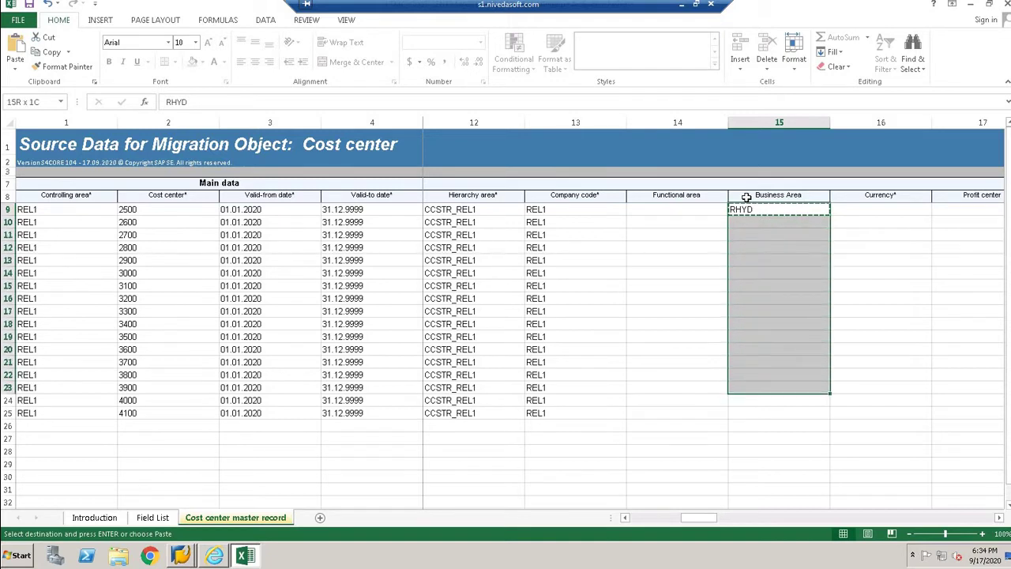
key("shift+Down")
key("shift+Down")
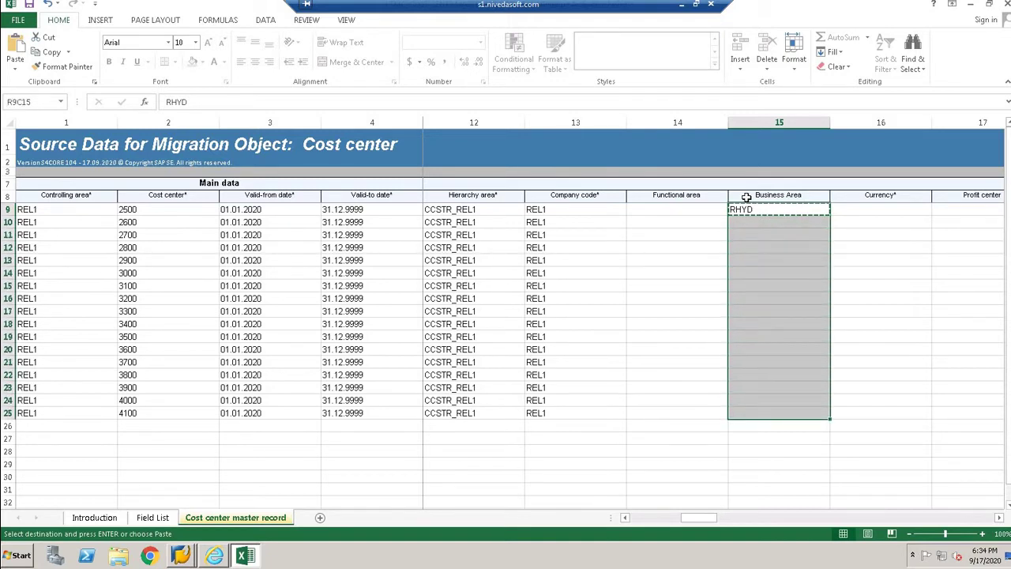
key("ctrl+v")
- Enter INR in the Currency cells of rows 9 and 10, and auto-fill it down to row 25
key("Right")
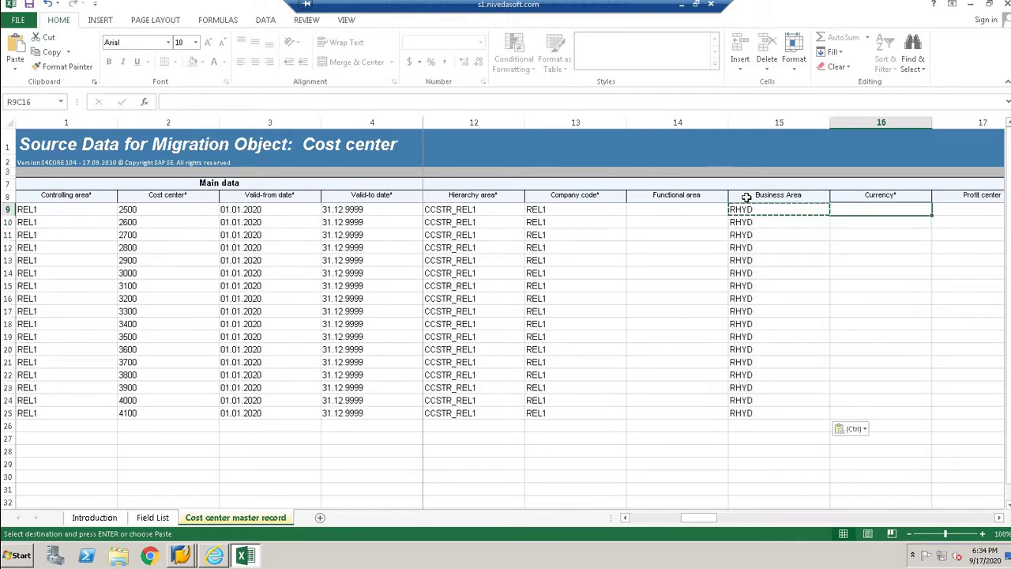
type("INR")
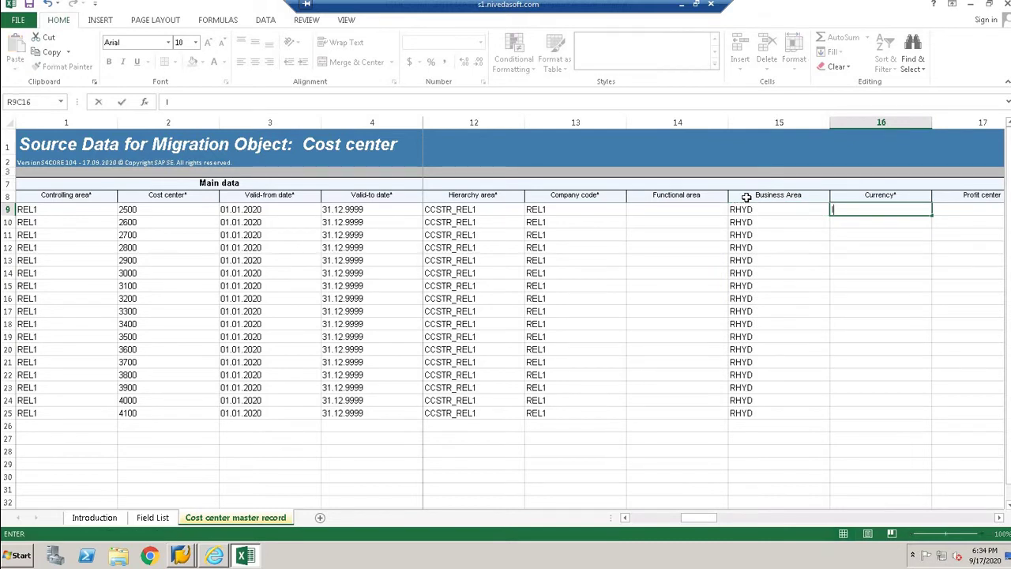
key("Return")
type("INR")
key("Return")
key("Up")
key("Up")
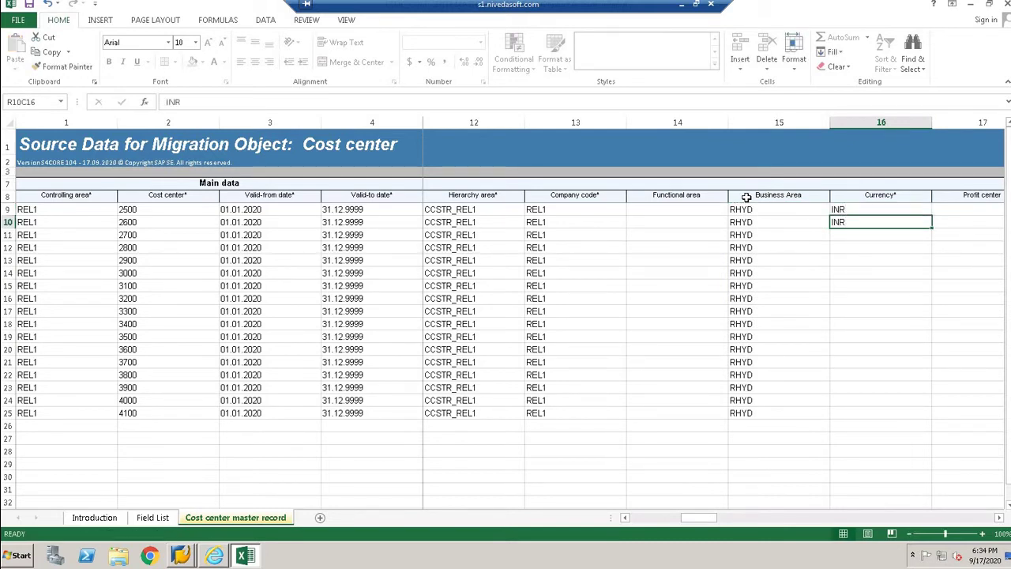
key("shift+Down")
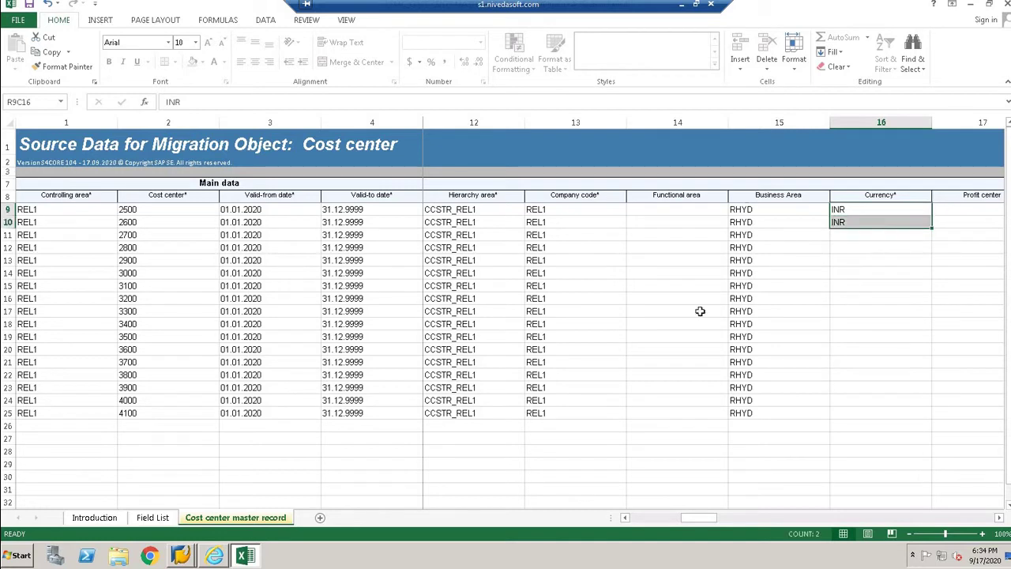
double_click(933, 230)
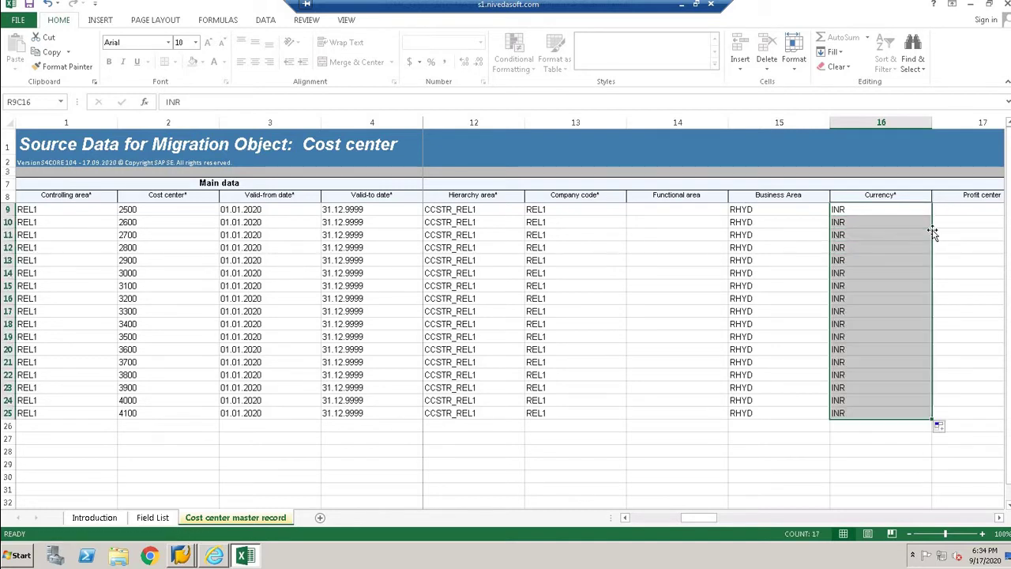
left_click(900, 211)
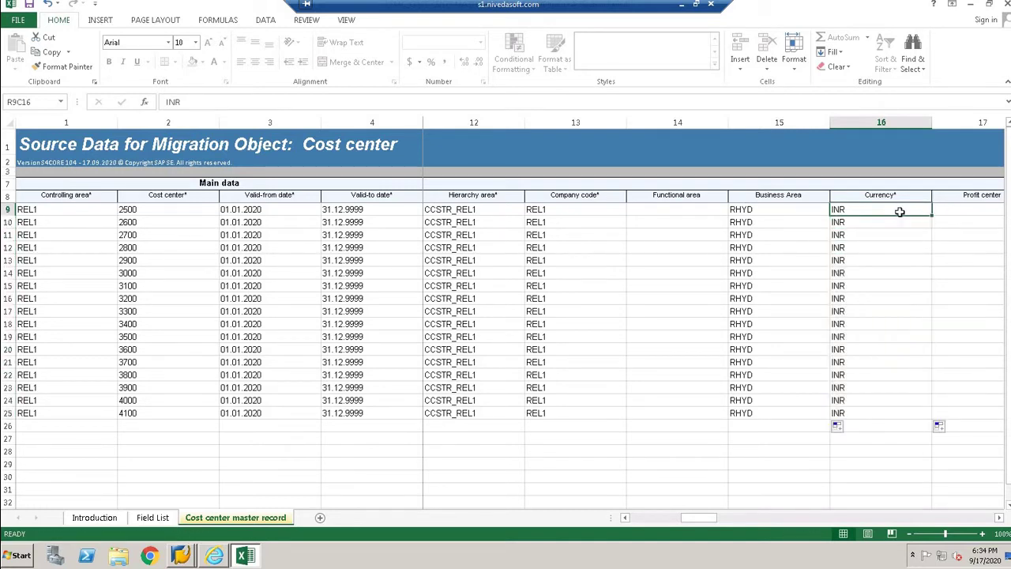
- Enter 1000 in the Profit center cells of rows 9 to 11, and auto-fill it down to row 25
key("Right")
type("1000")
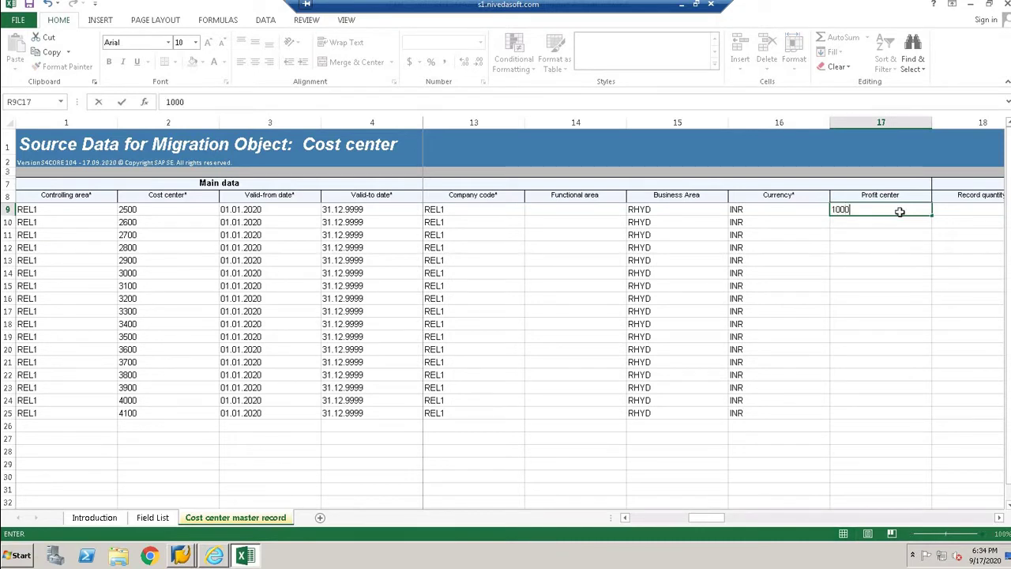
key("Return")
type("1000")
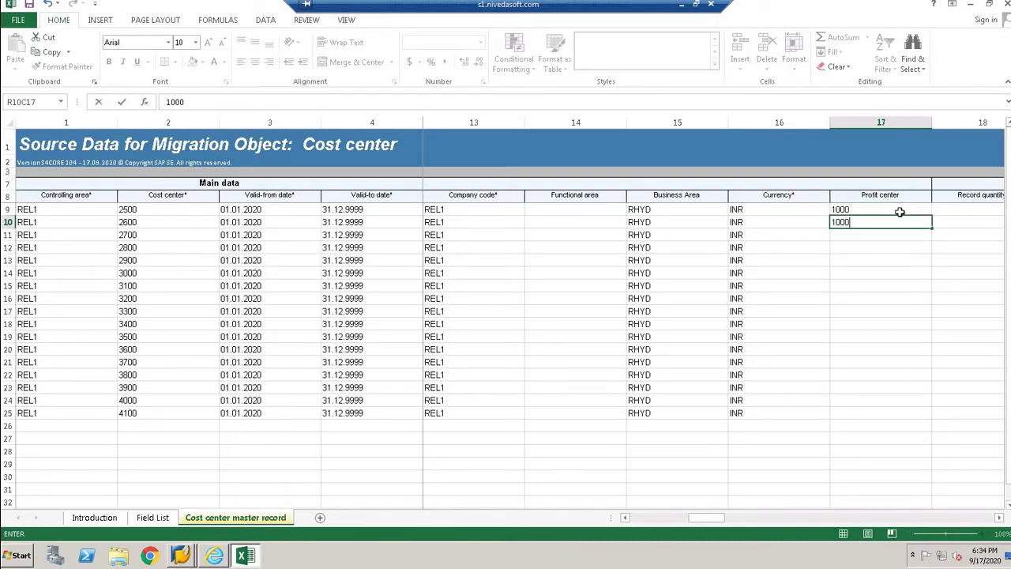
key("Return")
type("1000")
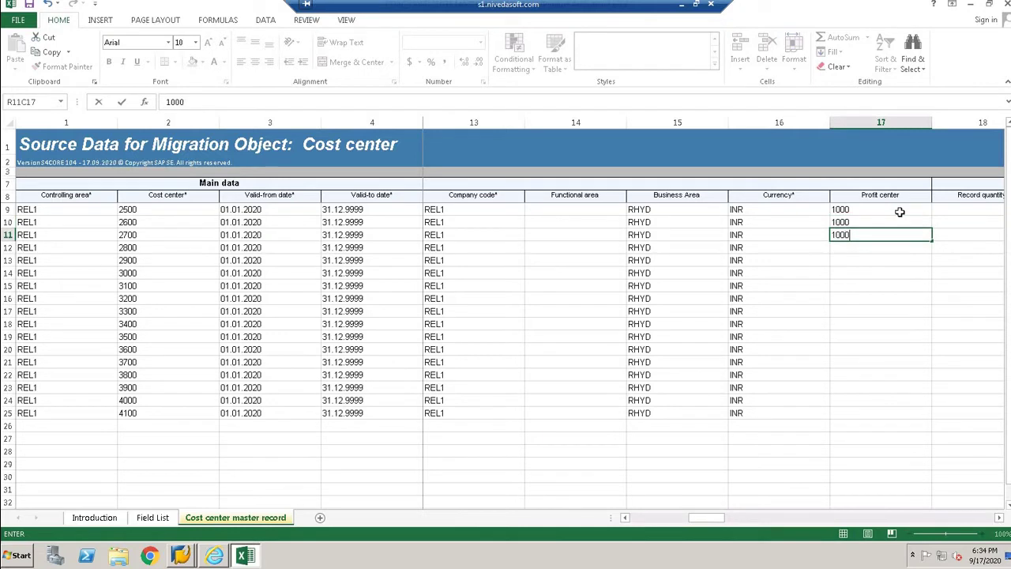
key("Return")
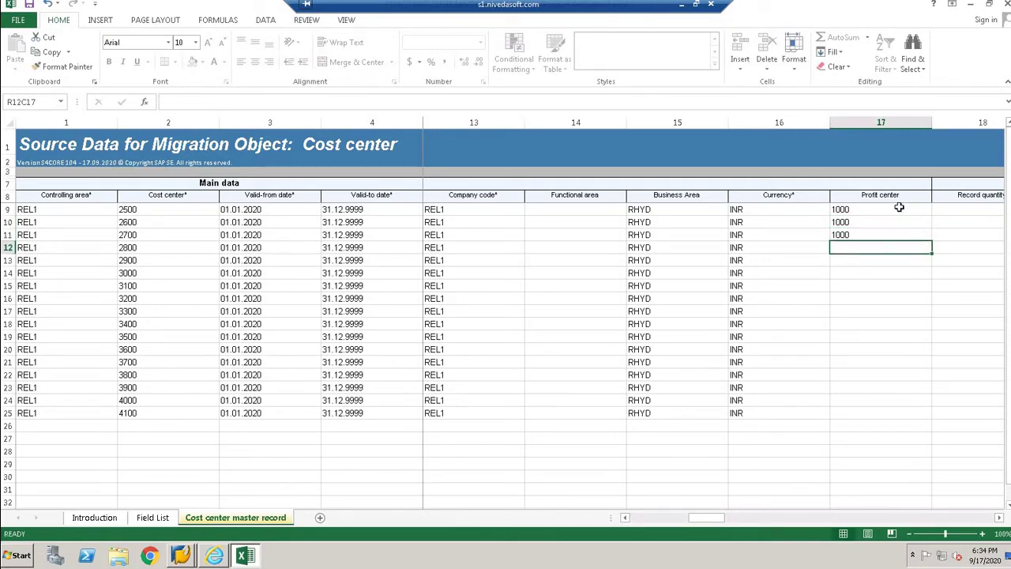
left_click_drag(899, 209, 906, 234)
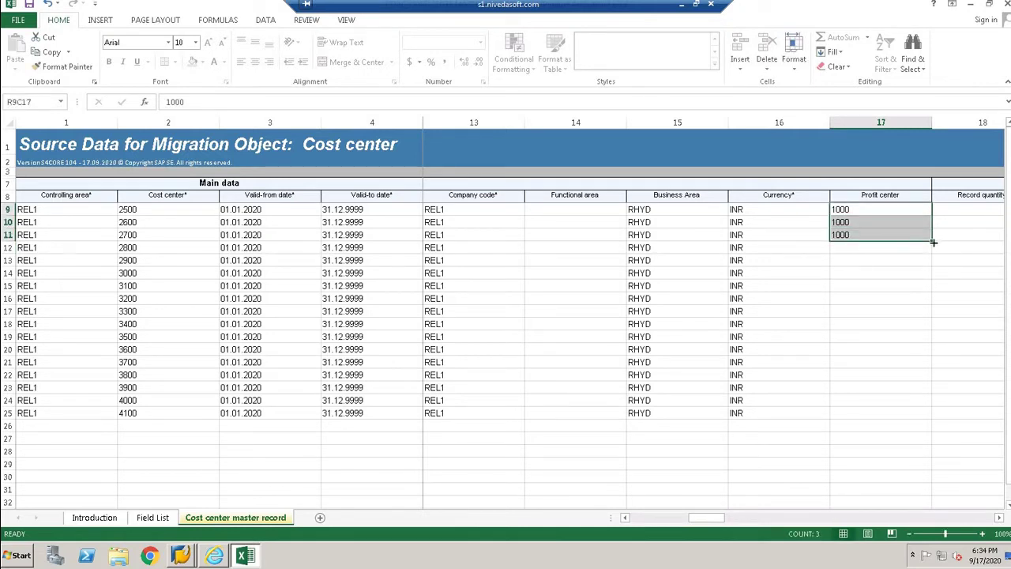
double_click(932, 239)
left_click(910, 209)
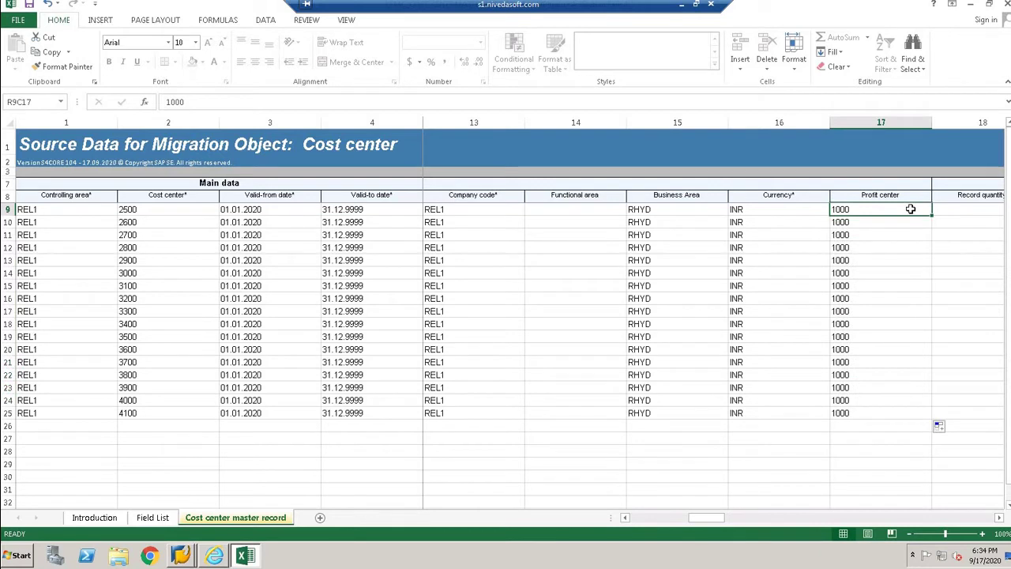
- Look through the remaining template columns from Record quantity to Printer destination for further required fields, and return to the first column
key("Right")
key("Right")
key("Right")
key("Right")
key("Right")
key("Right")
key("Right")
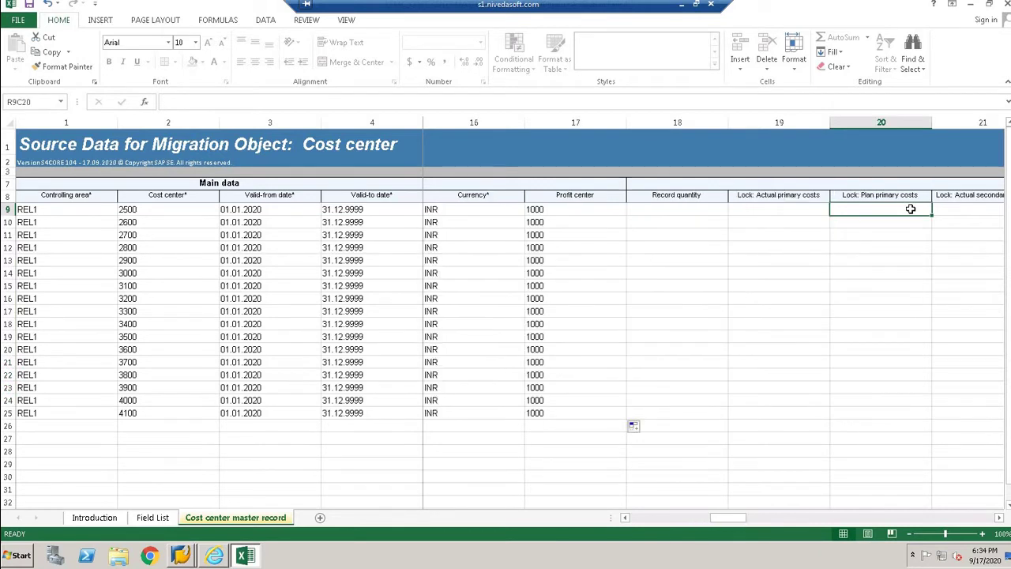
key("Right")
key("Right")
key("Right")
key("Right")
key("Right")
key("Right")
key("Right")
key("Right")
key("Right")
key("Right")
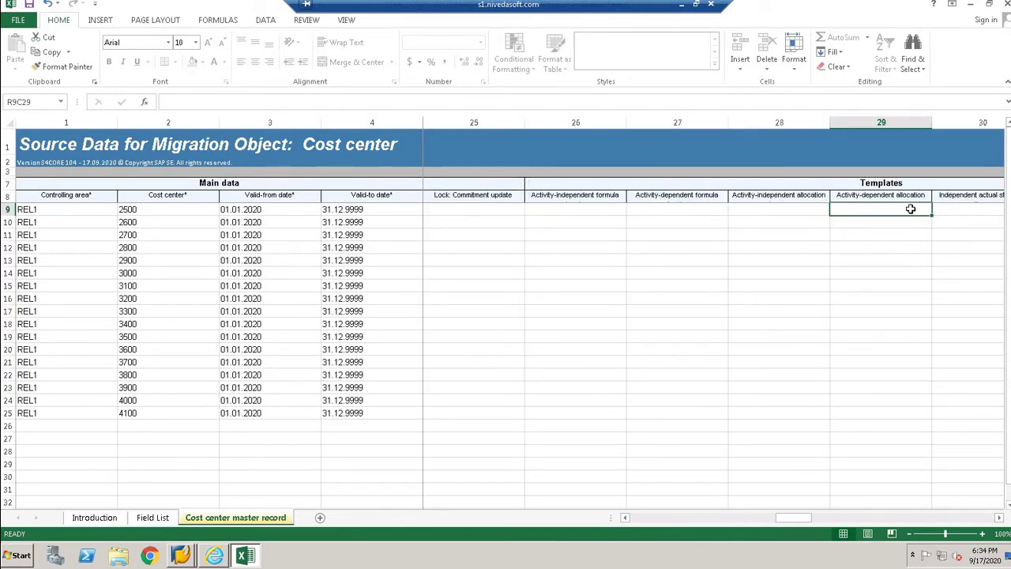
key("Right")
key("Right")
key("Right")
key("Right")
key("Right")
key("Right")
key("Right")
key("Right")
key("Right")
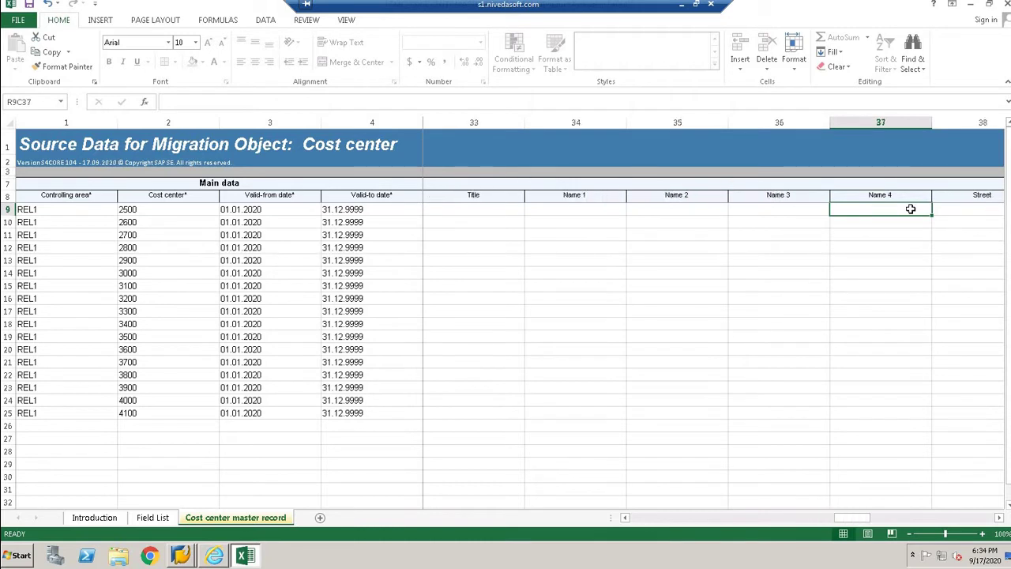
key("Right")
key("Right")
key("Right")
key("Right")
key("Right")
key("Right")
key("Right")
key("Right")
key("Right")
key("Right")
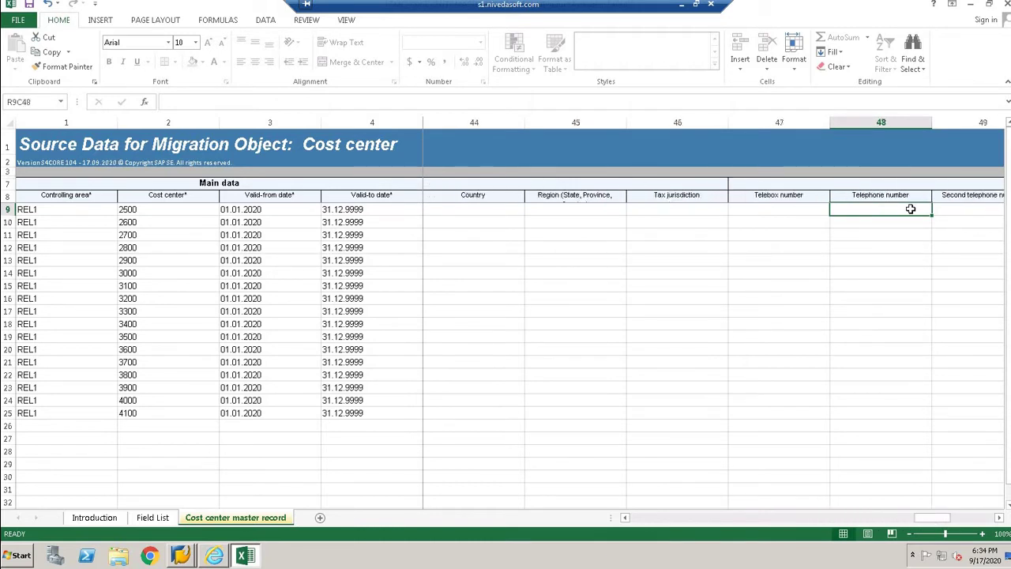
key("Left")
key("Left")
key("Left")
key("Left")
key("Left")
key("Left")
key("Left")
key("Left")
key("Left")
key("Left")
key("Left")
key("Left")
key("Left")
key("Left")
key("Left")
key("Left")
key("Left")
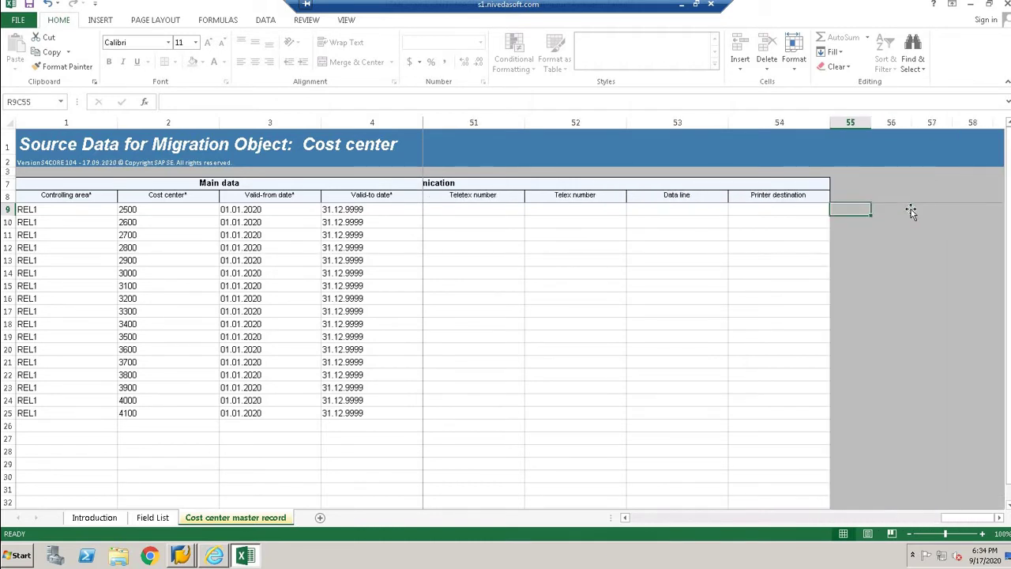
key("Left")
key("Left")
key("Left")
key("Left")
key("Left")
key("Left")
key("Left")
key("Left")
key("Left")
key("Left")
key("Left")
key("Left")
key("Left")
key("Left")
key("Left")
key("Left")
key("Left")
key("Left")
key("Left")
key("Left")
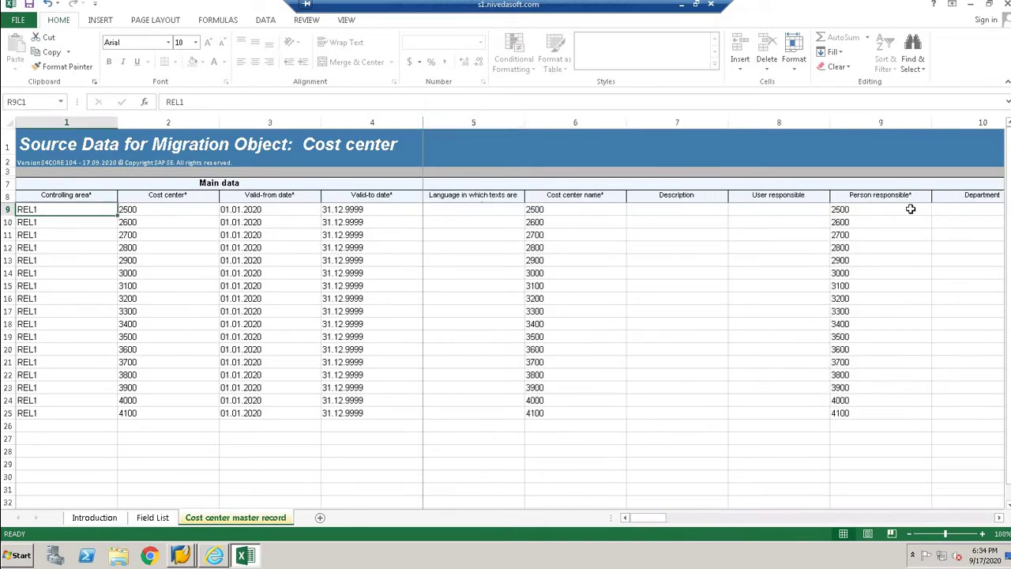
- Save the filled-in cost center workbook, keeping the XML Spreadsheet 2003 format
left_click(24, 22)
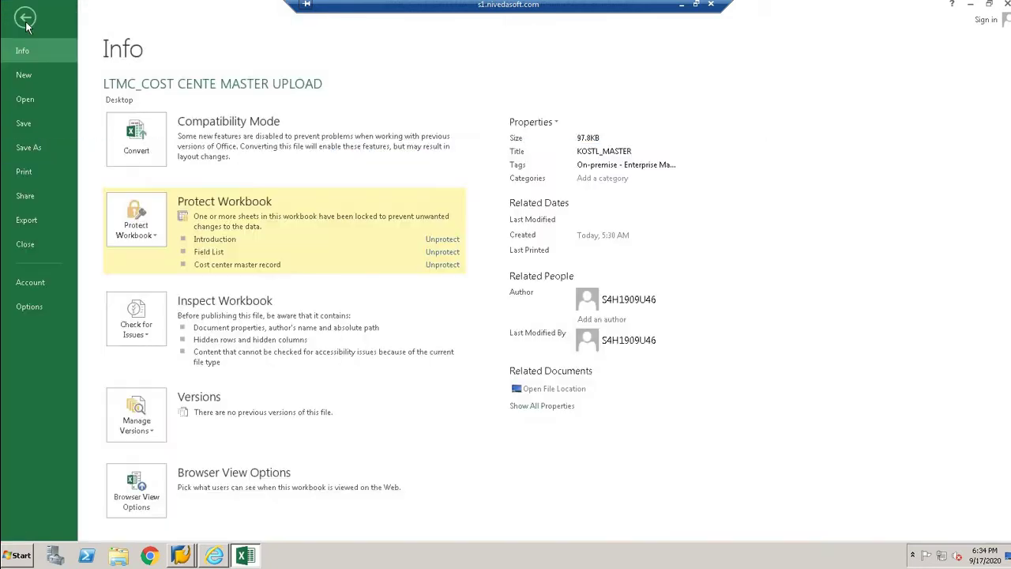
left_click(26, 123)
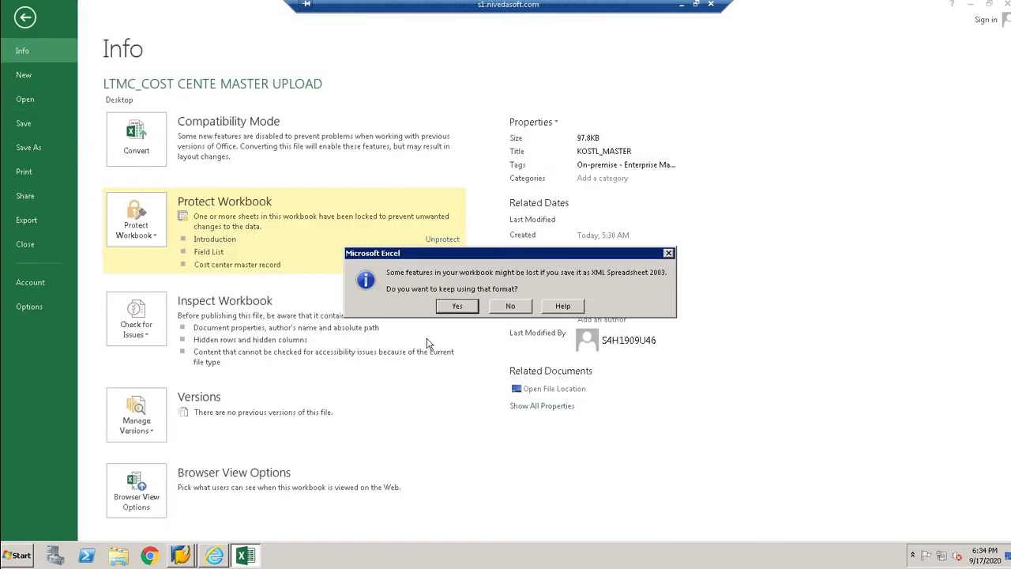
left_click(458, 307)
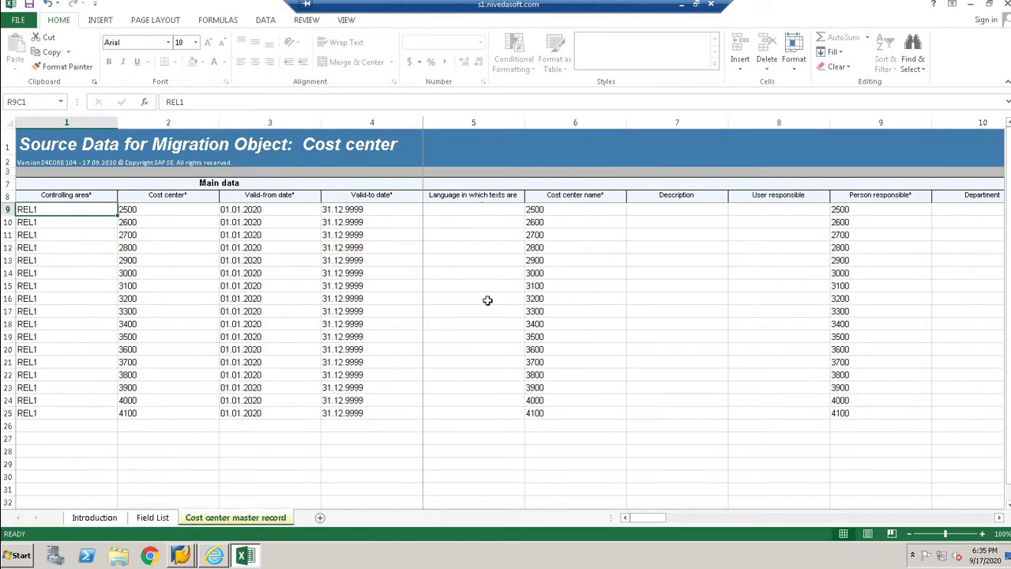
- Switch to the Cost center migration object in Internet Explorer and choose LTMC_COST CENTE MASTER UPLOAD.xml from the Desktop for file upload
left_click(213, 556)
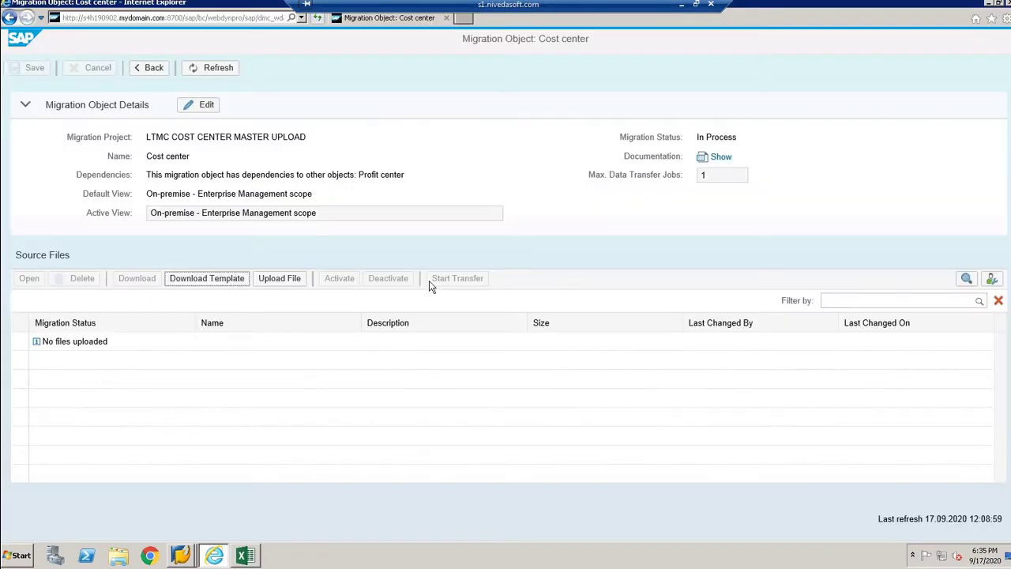
left_click(285, 283)
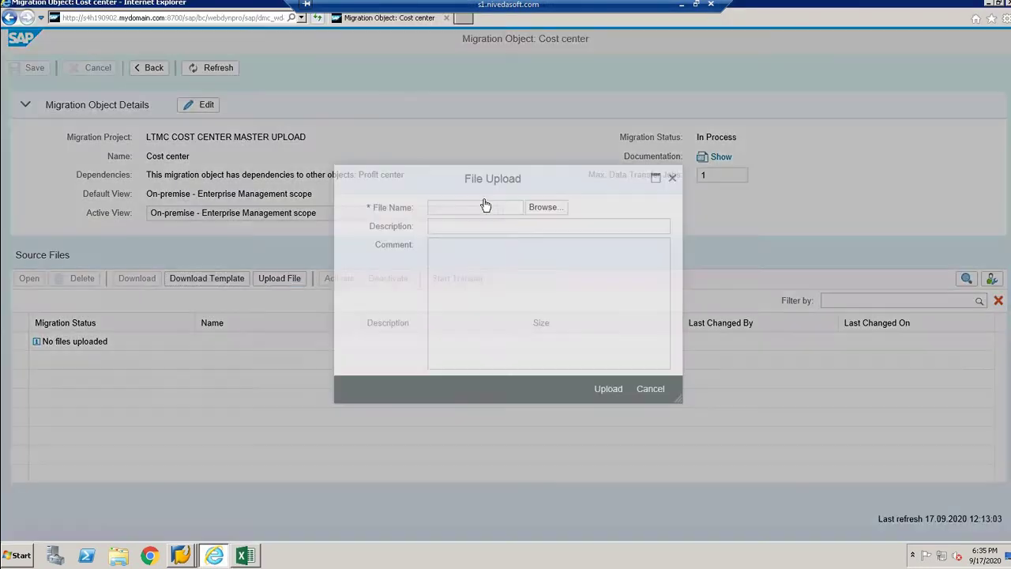
left_click(544, 207)
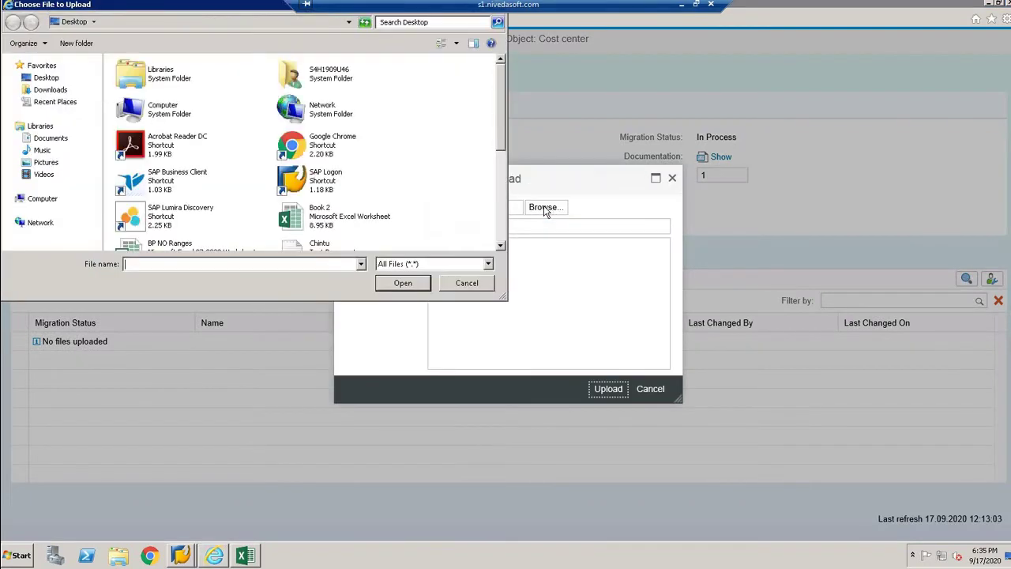
left_click(318, 183)
scroll(319, 183, "down", 5)
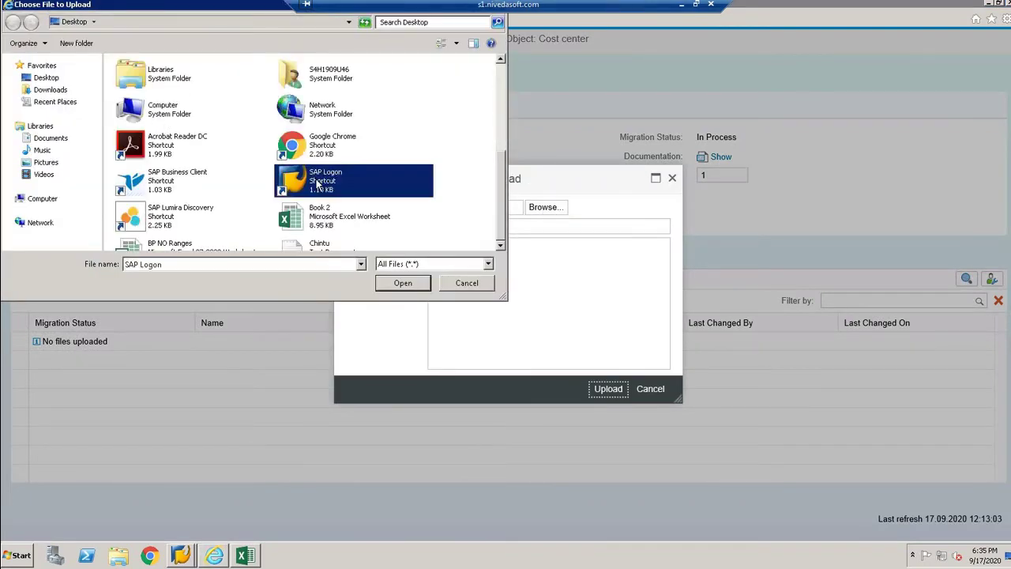
left_click(365, 126)
double_click(341, 131)
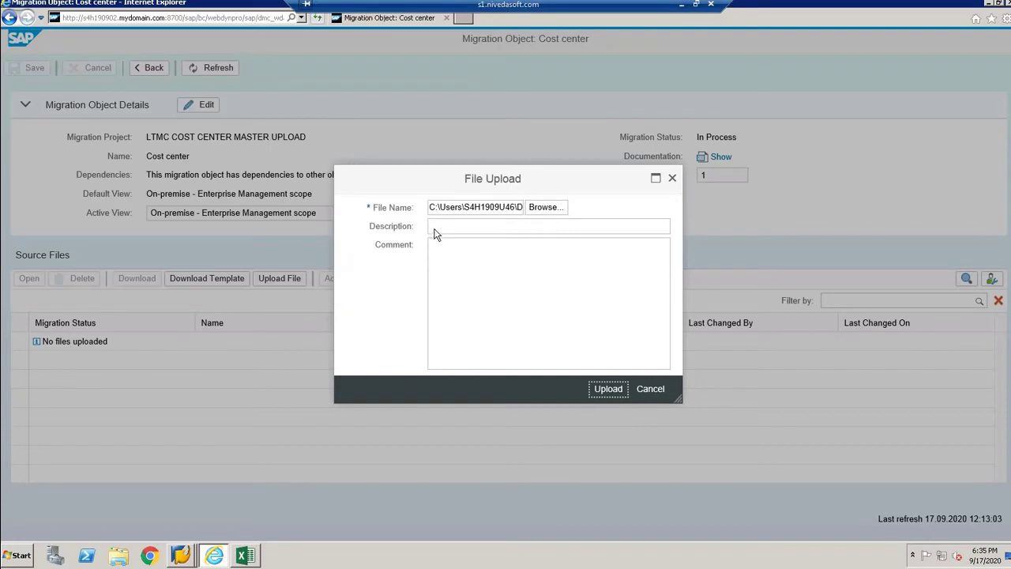
- Set the file description to LTMC COST CENTER MASTER UPLOAD and upload the file
left_click(441, 226)
type("L")
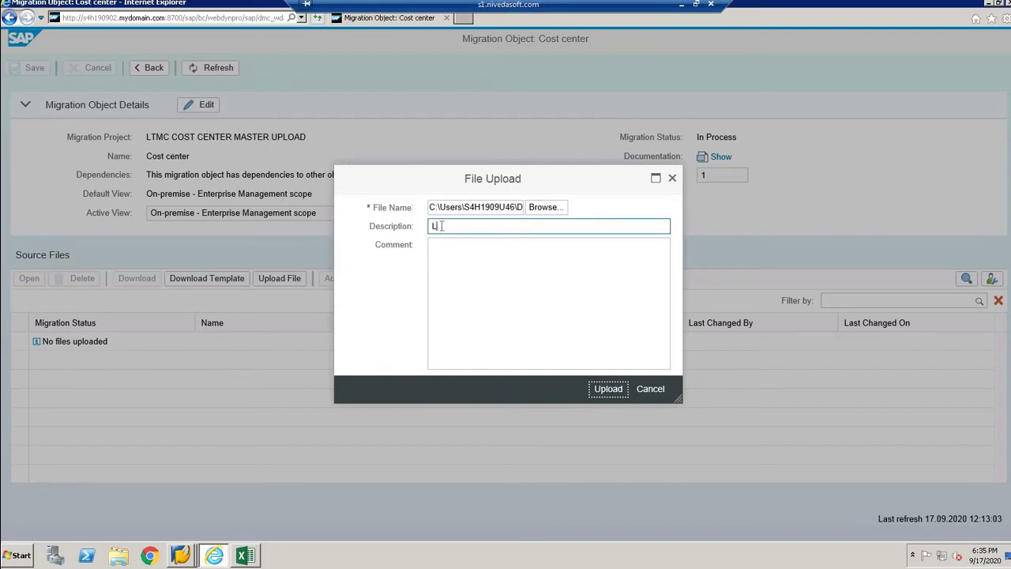
type("TMC COST CENTER MASTER UPLOAD")
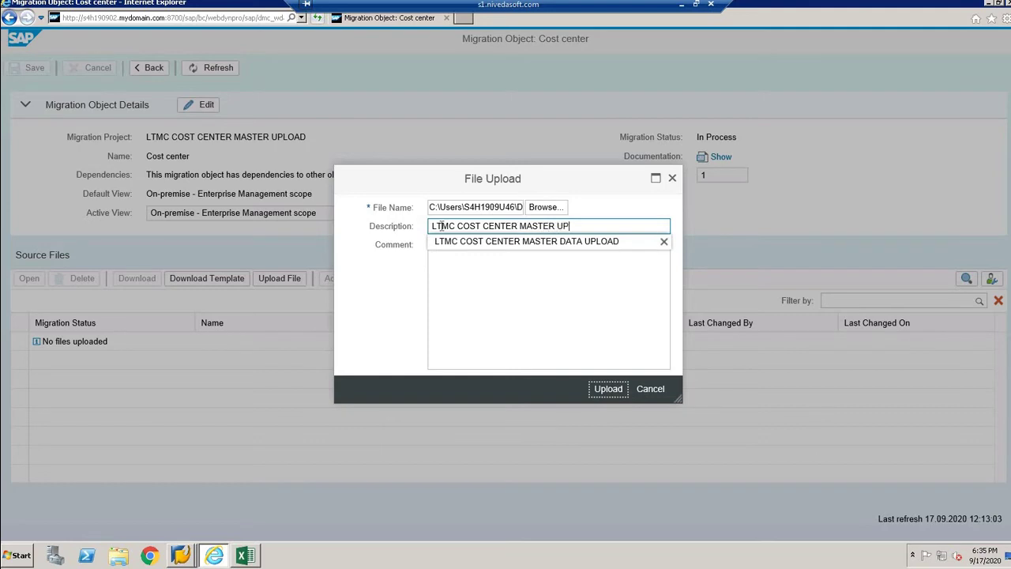
left_click(610, 390)
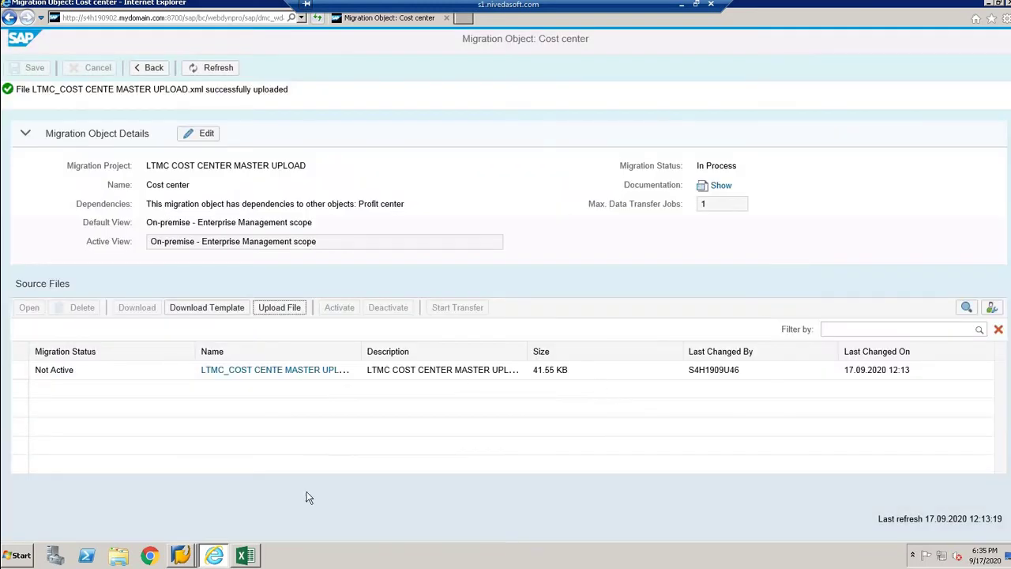
- Activate the uploaded source file and start its data transfer, running the data validation through to completion
left_click(18, 374)
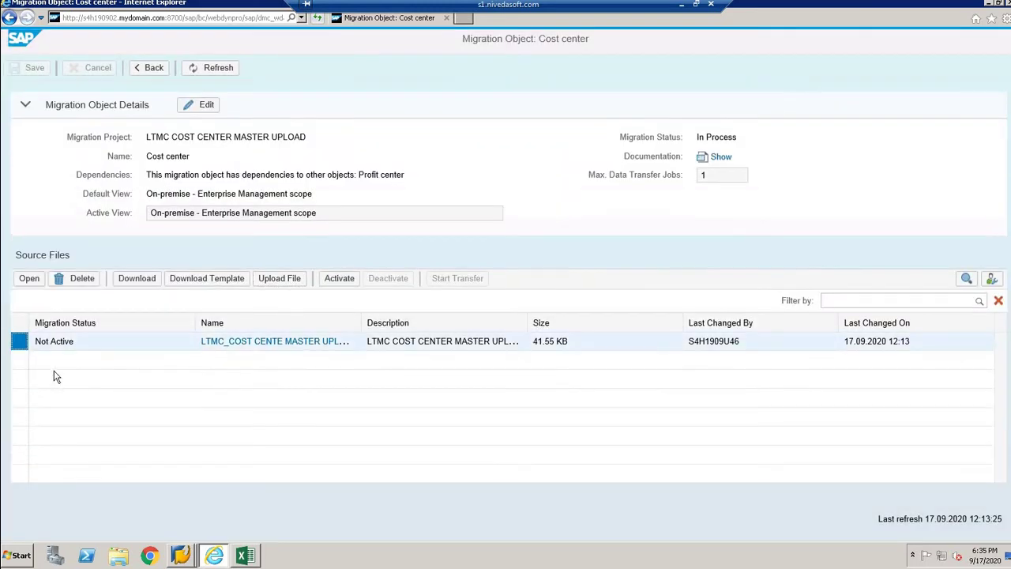
left_click(338, 281)
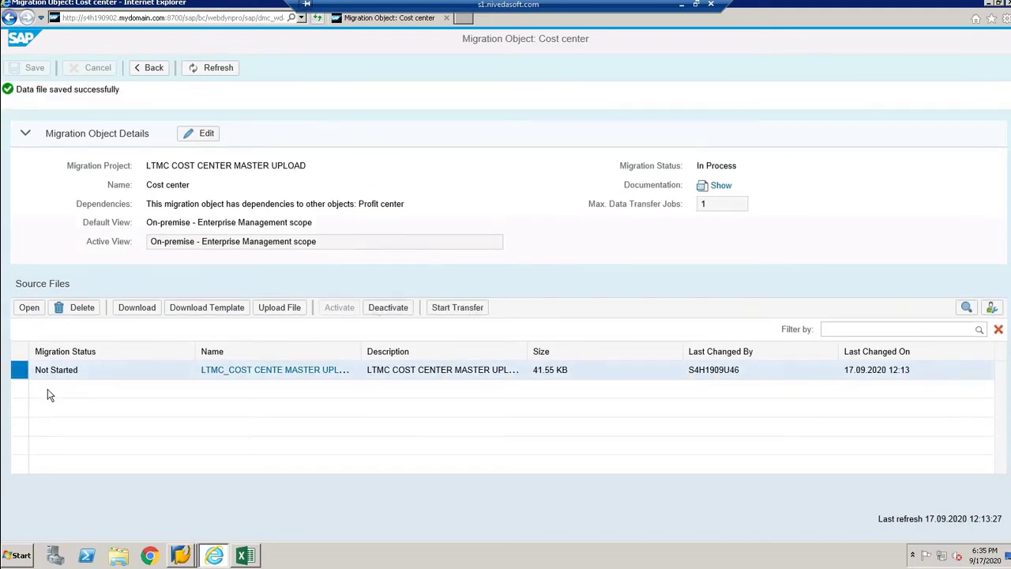
left_click(458, 310)
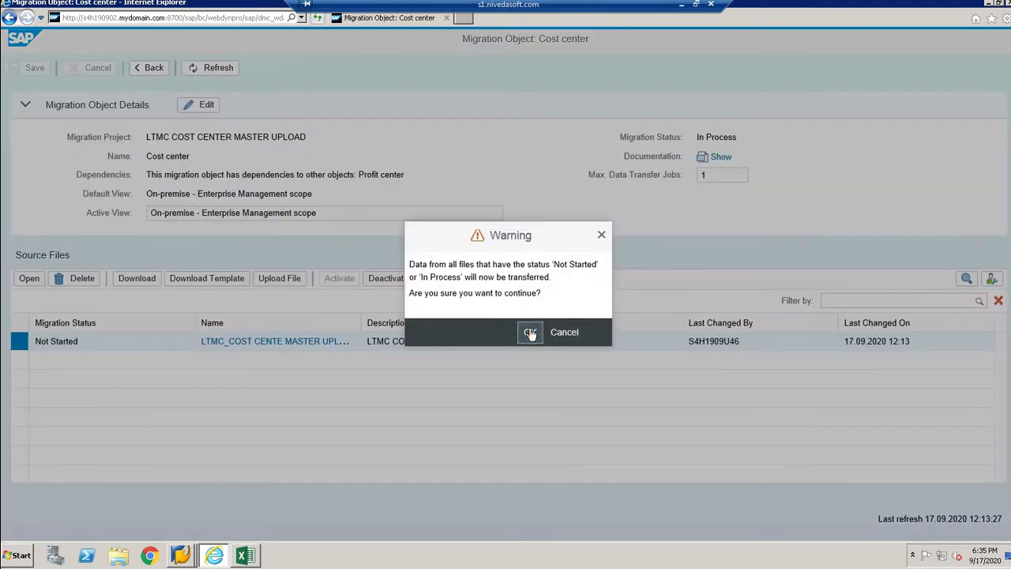
left_click(530, 333)
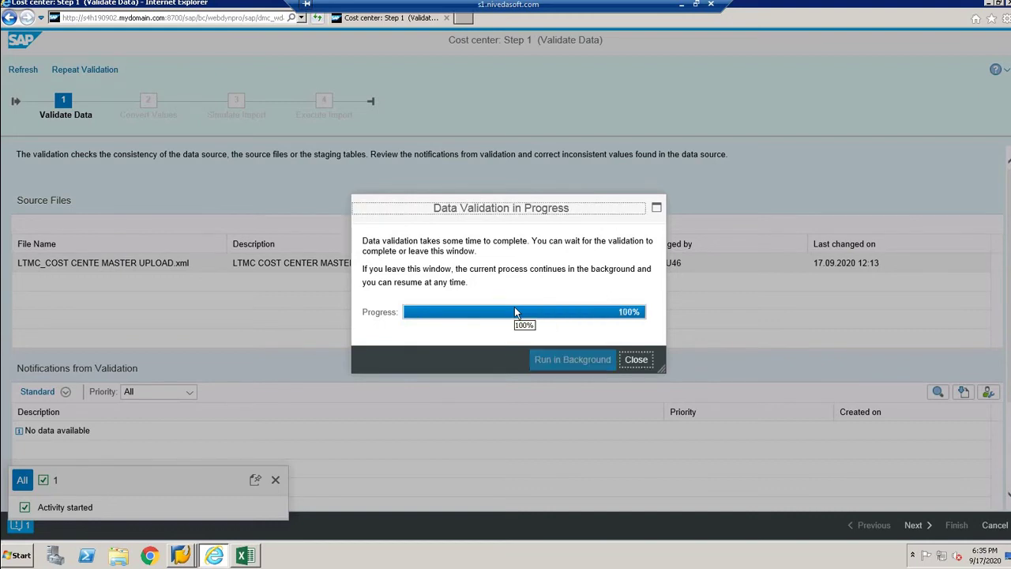
left_click(640, 361)
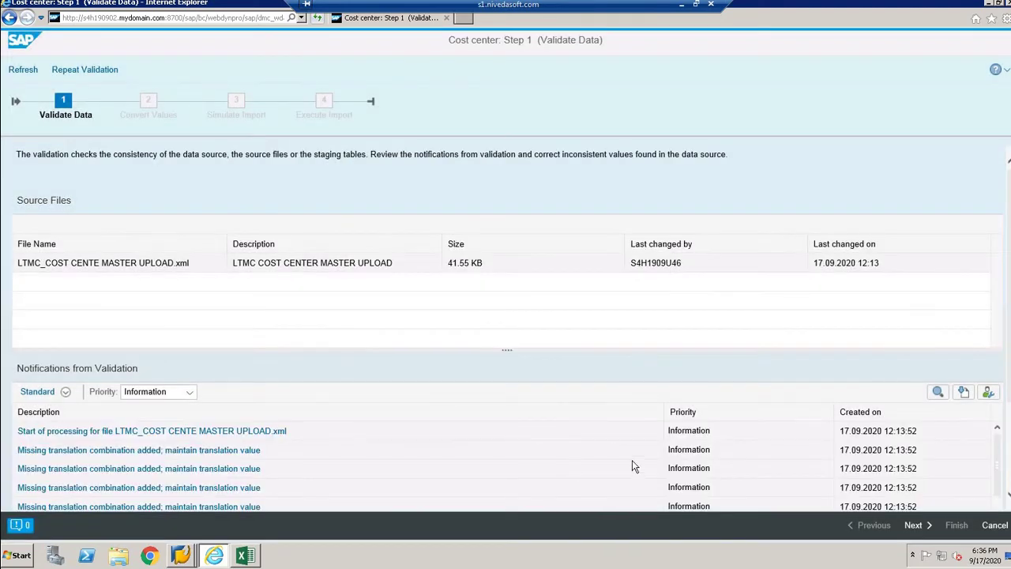
- Proceed to the Convert Values stage and confirm the mapping values for all open worklist tasks
scroll(527, 457, "down", 1)
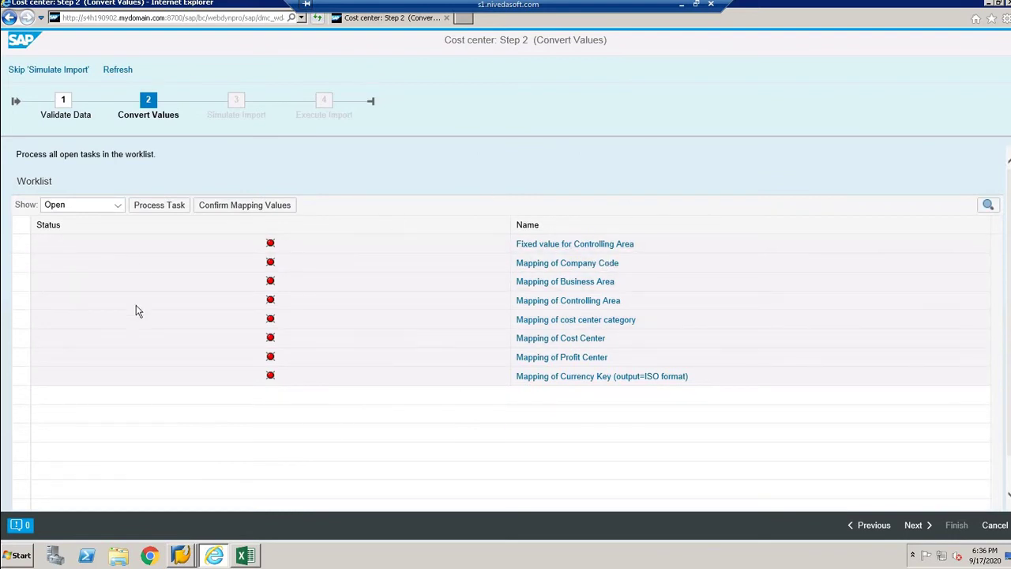
left_click(21, 228)
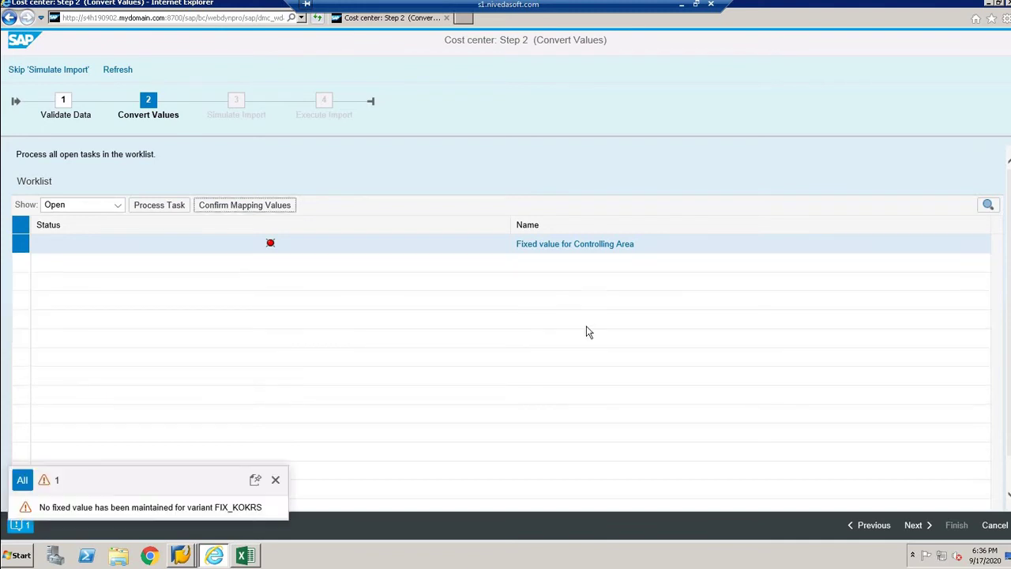
- Confirm 0001 as the customizing value in the Fixed value for Controlling Area task and save it
left_click(544, 247)
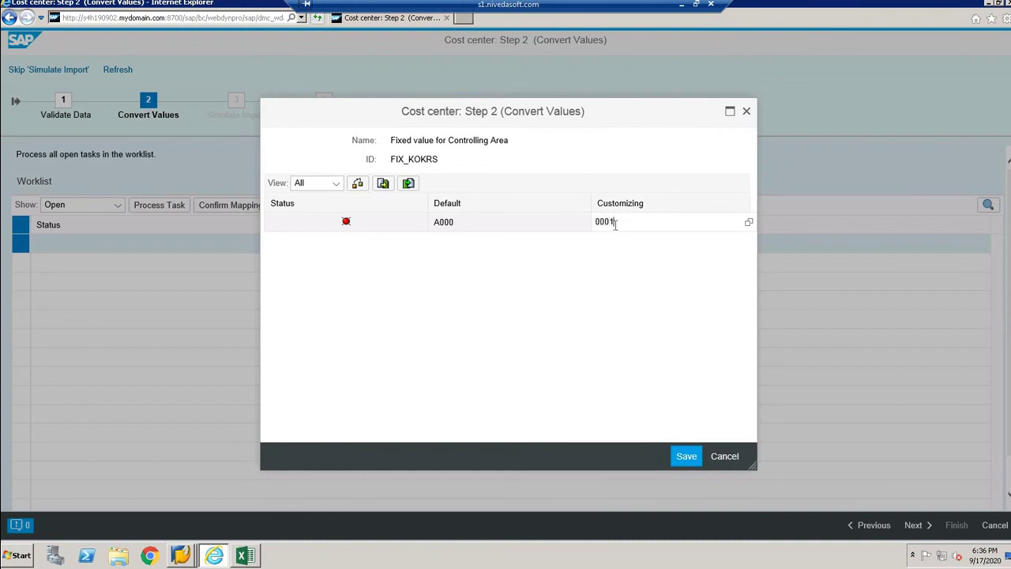
double_click(615, 225)
left_click(418, 273)
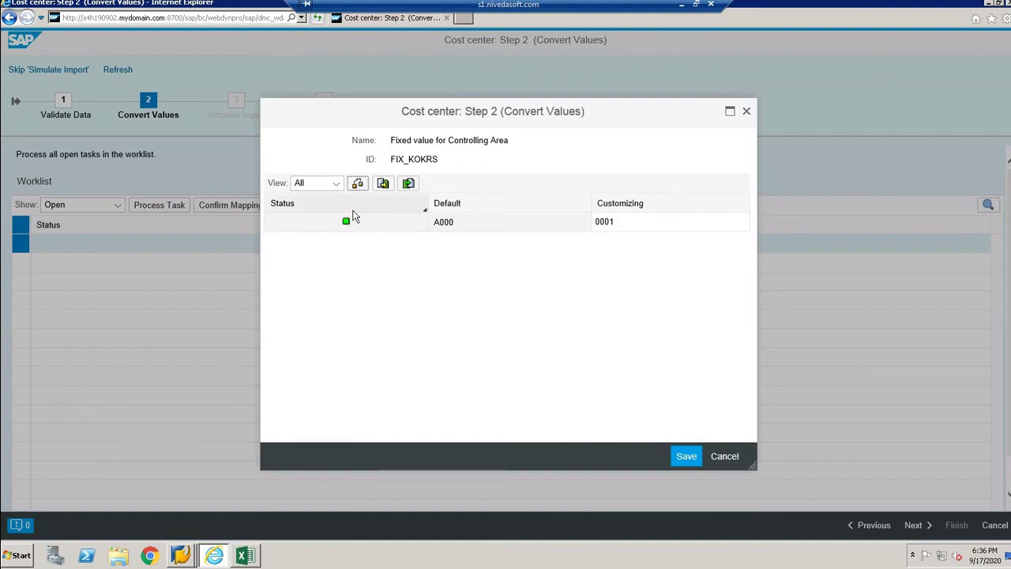
left_click(687, 457)
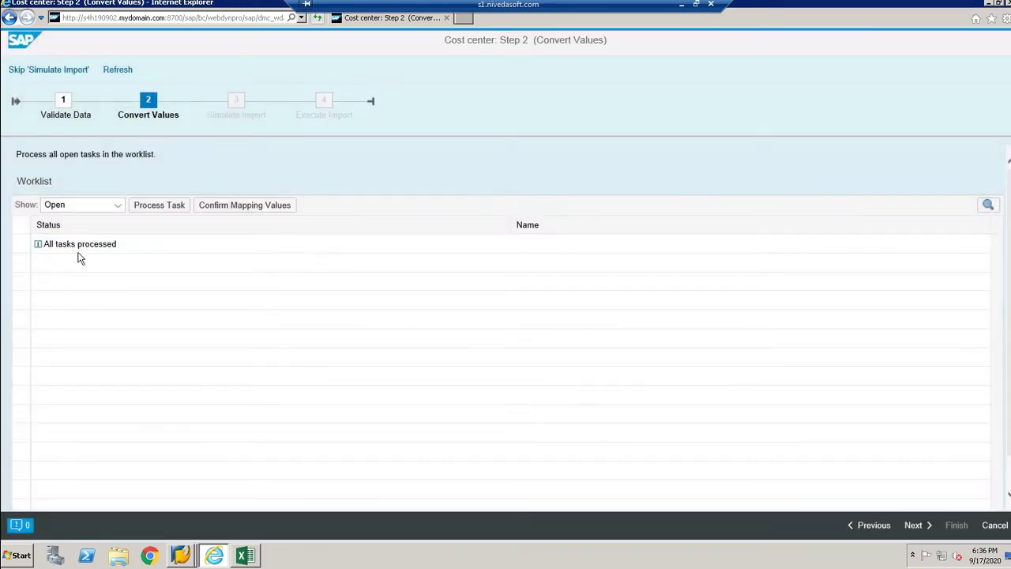
- Run the import simulation for the cost center file and close its progress dialog on completion
left_click(914, 526)
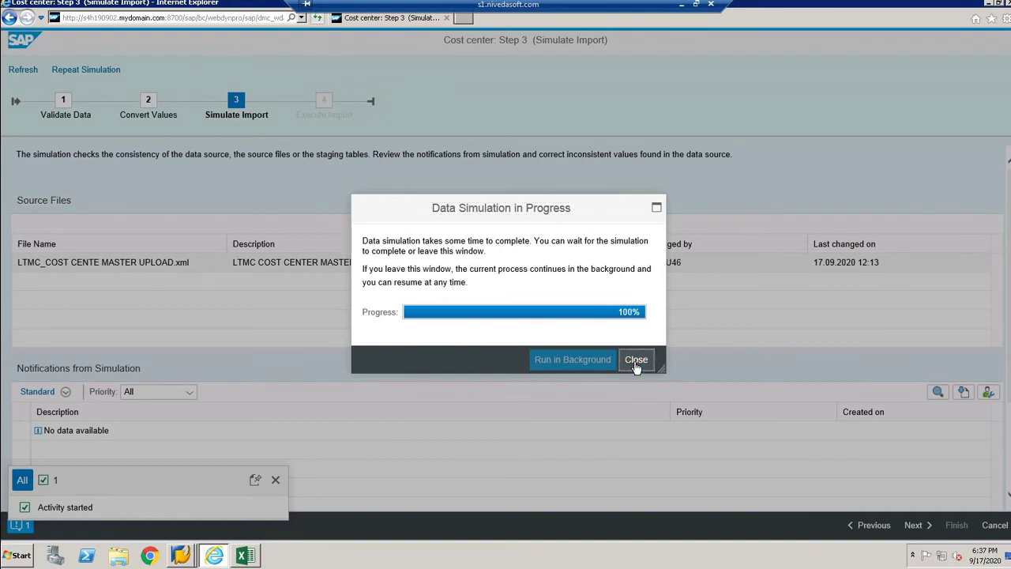
left_click(636, 361)
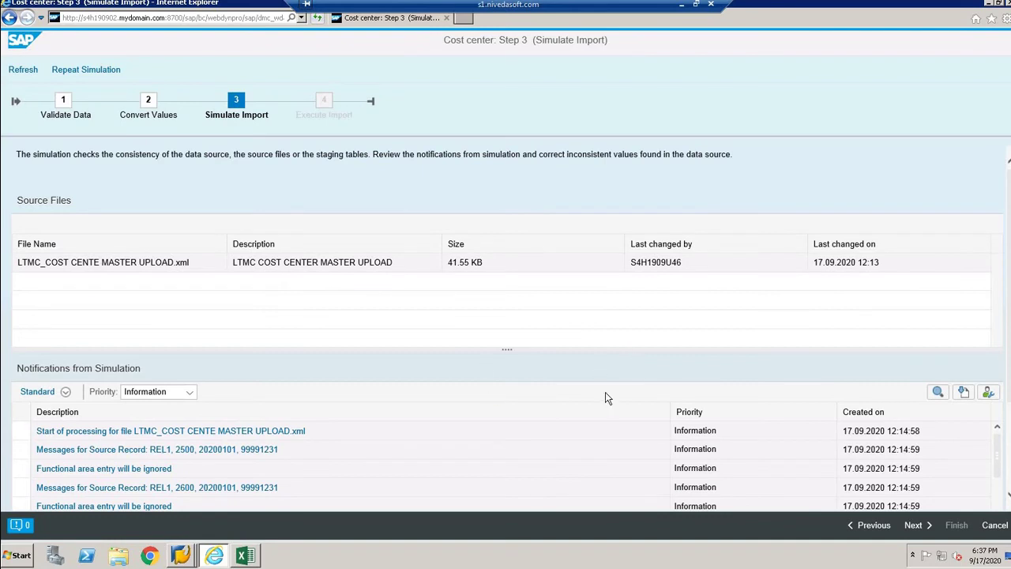
- Review the simulation notifications, execute the import of the cost center file through to Finish, and close the migration browser window
scroll(605, 392, "down", 1)
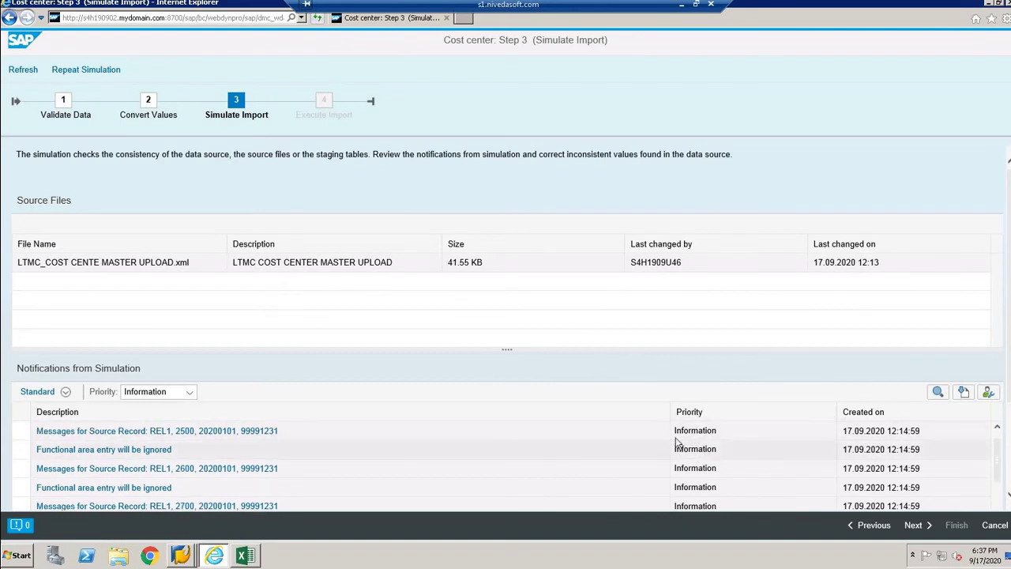
scroll(614, 474, "down", 2)
scroll(679, 466, "down", 2)
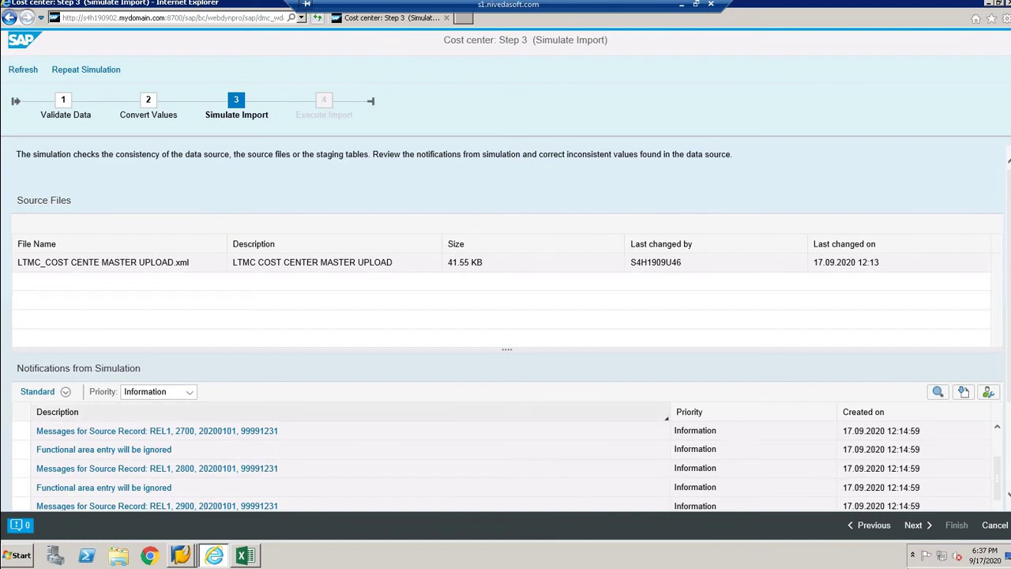
left_click(917, 526)
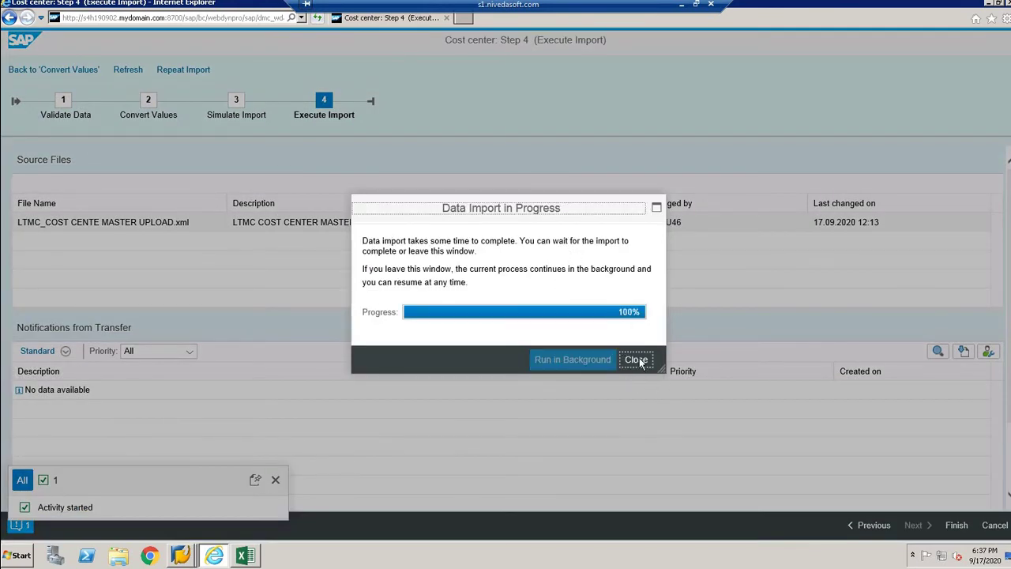
left_click(637, 361)
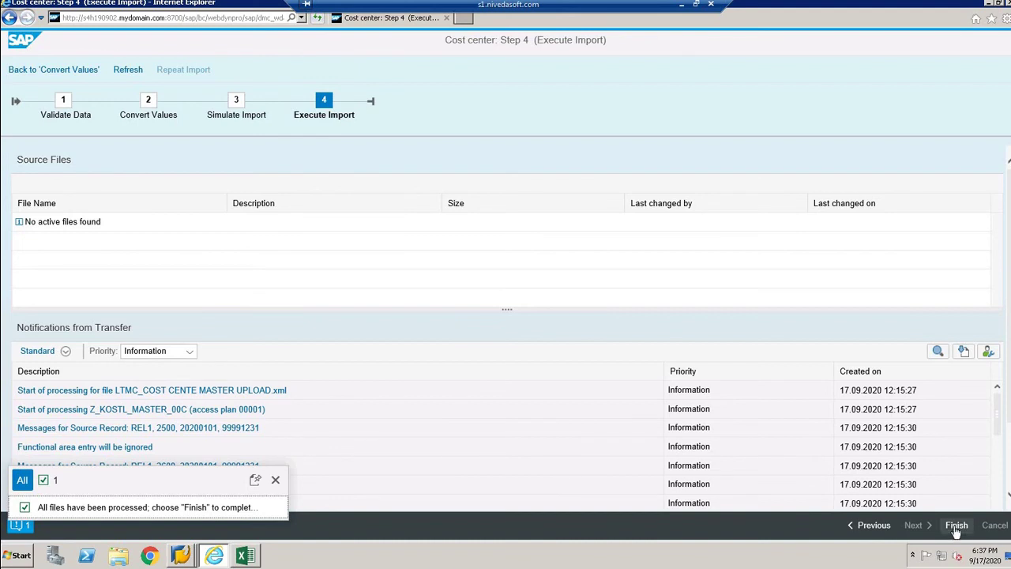
left_click(956, 526)
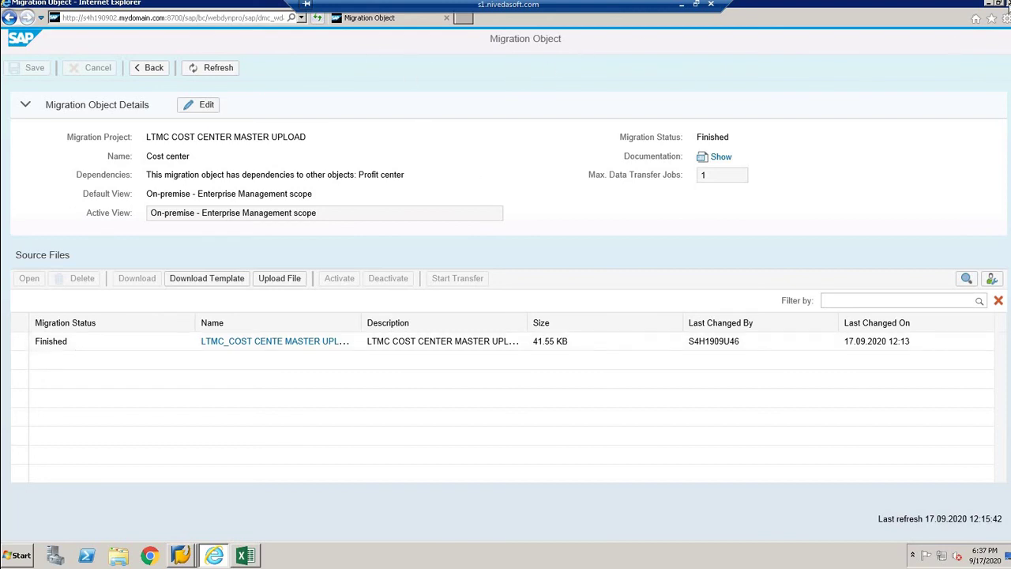
left_click(1007, 5)
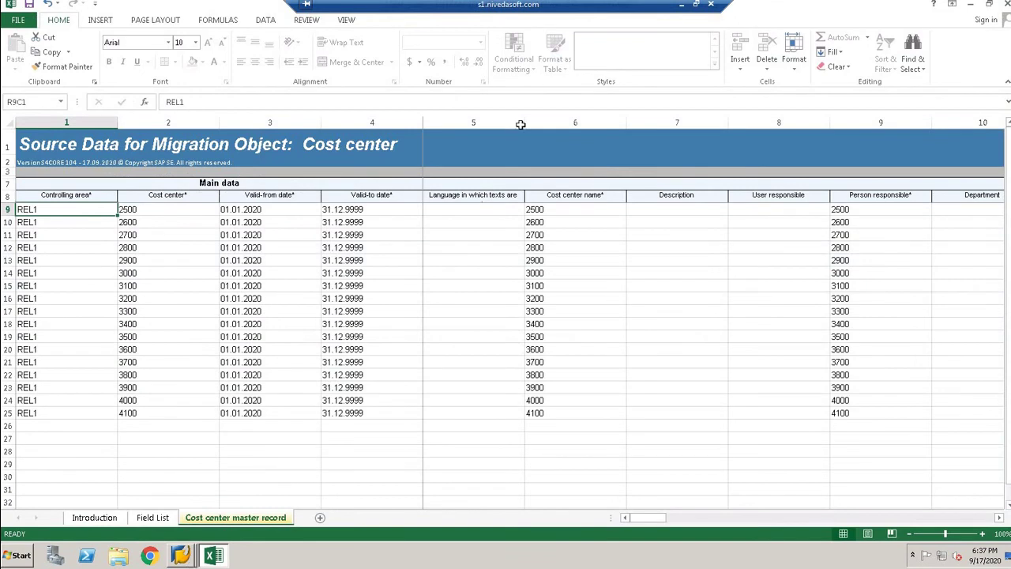
- Switch to Notepad and add the line "Migration status has finished, now let's go to KS03 AND CHECK" below "Let's go ahead !"
left_click(683, 8)
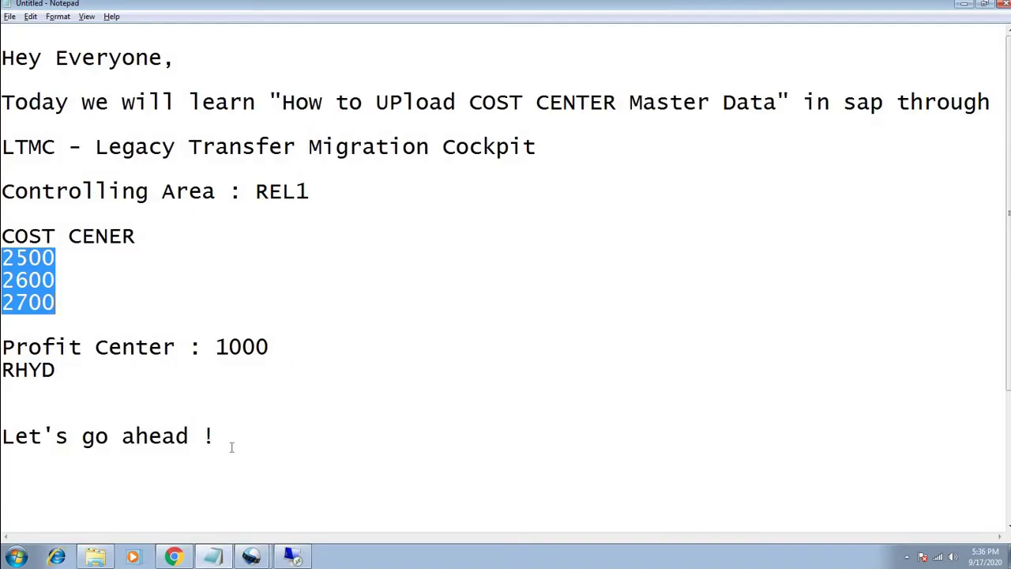
left_click(232, 447)
key("Return")
key("Return")
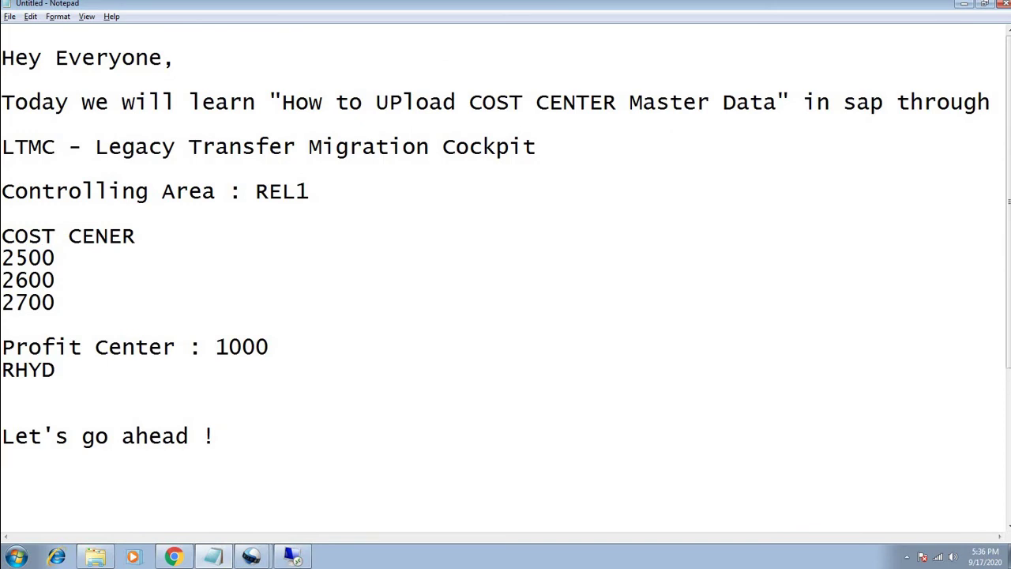
type("mIG")
key("BackSpace")
key("BackSpace")
key("BackSpace")
key("BackSpace")
type("M")
key("BackSpace")
key("Return")
type("Migratiion")
key("BackSpace")
key("BackSpace")
key("BackSpace")
key("BackSpace")
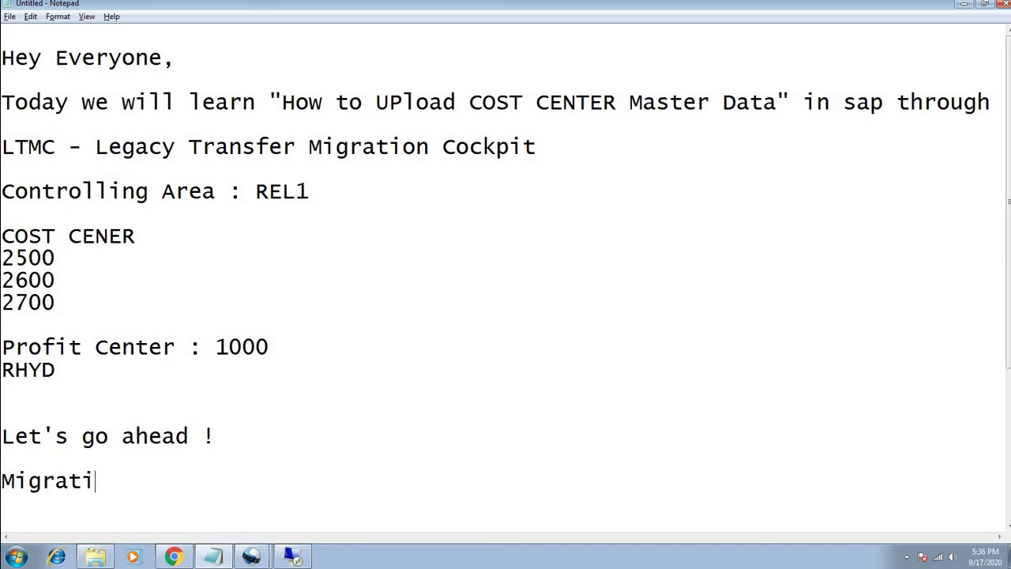
key("BackSpace")
type("t")
key("BackSpace")
type("ion status has fini")
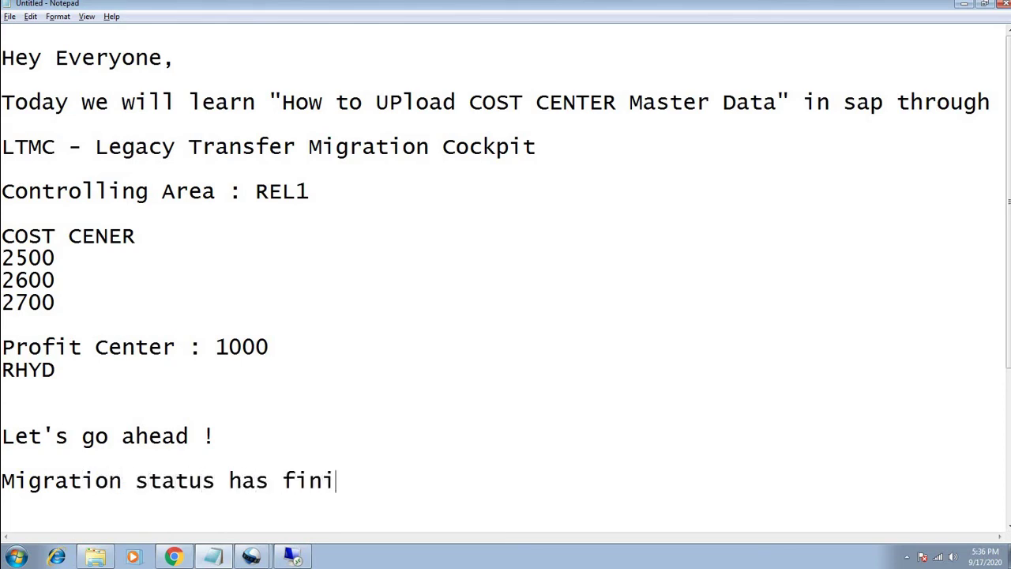
type("shed, now l")
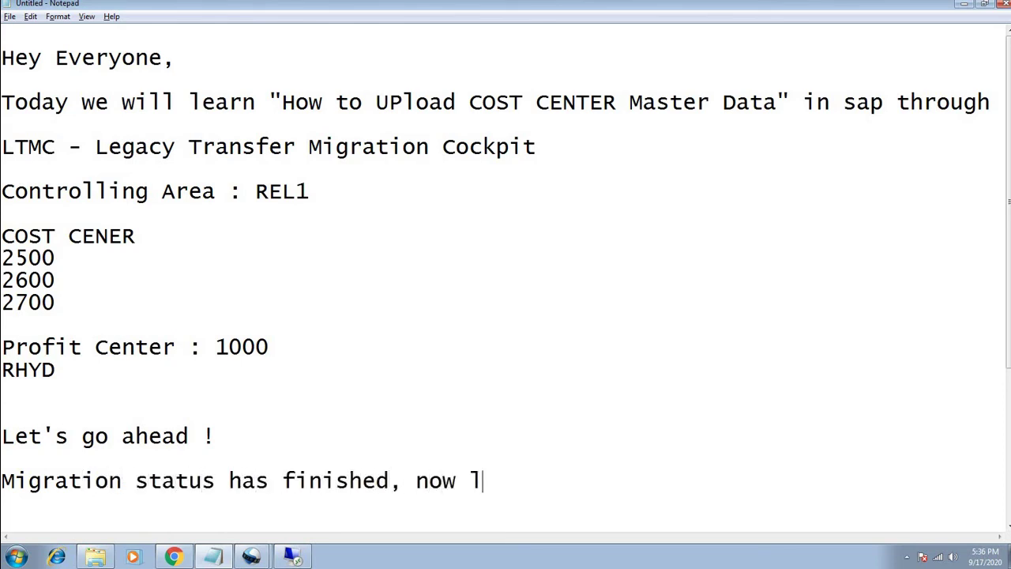
type("et's go to ")
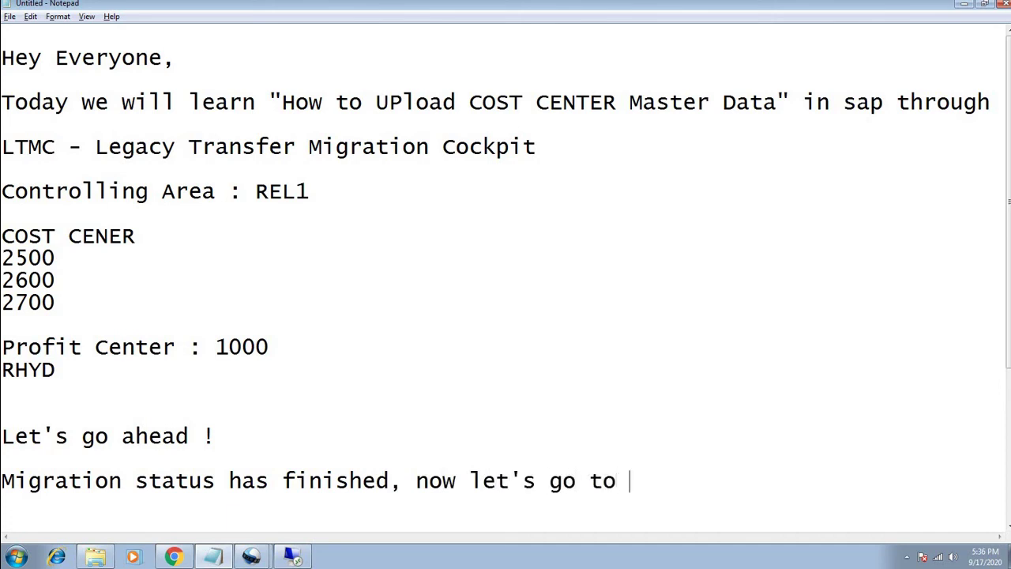
type("KS03")
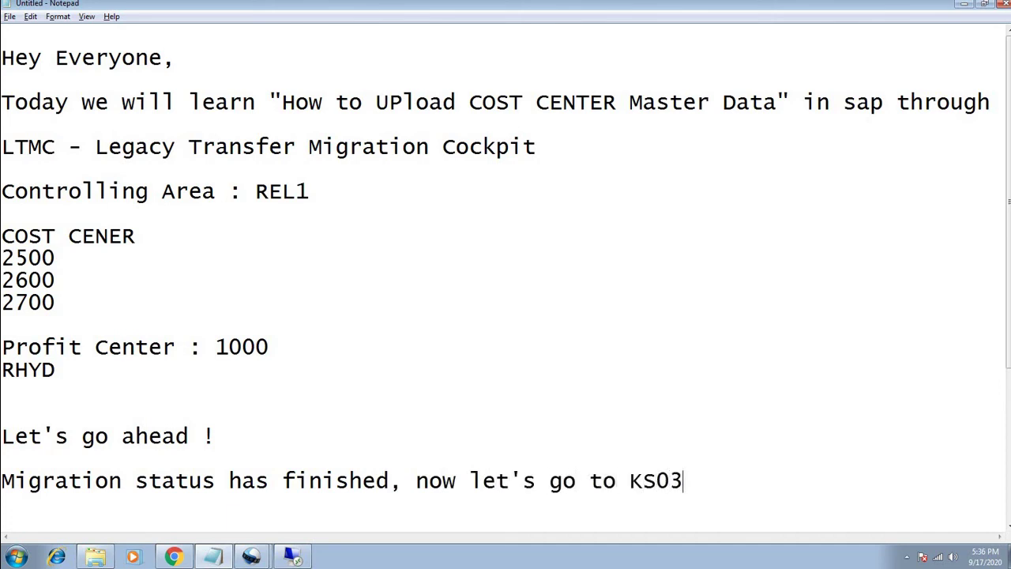
type(" AND CHECK")
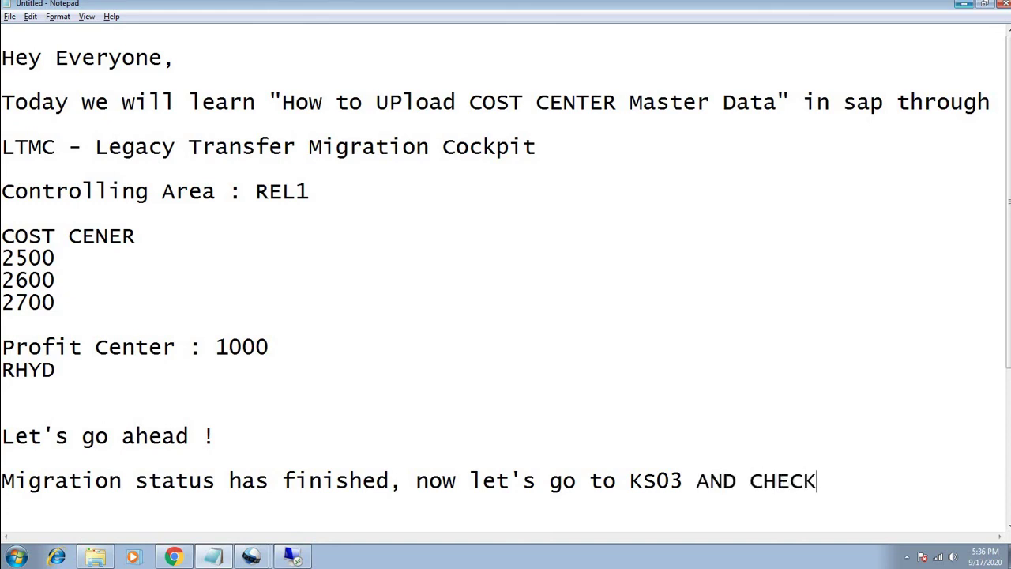
- Return to the remote desktop session, close the Excel template and restart SAP transaction KS03 with /NKS03
left_click(292, 557)
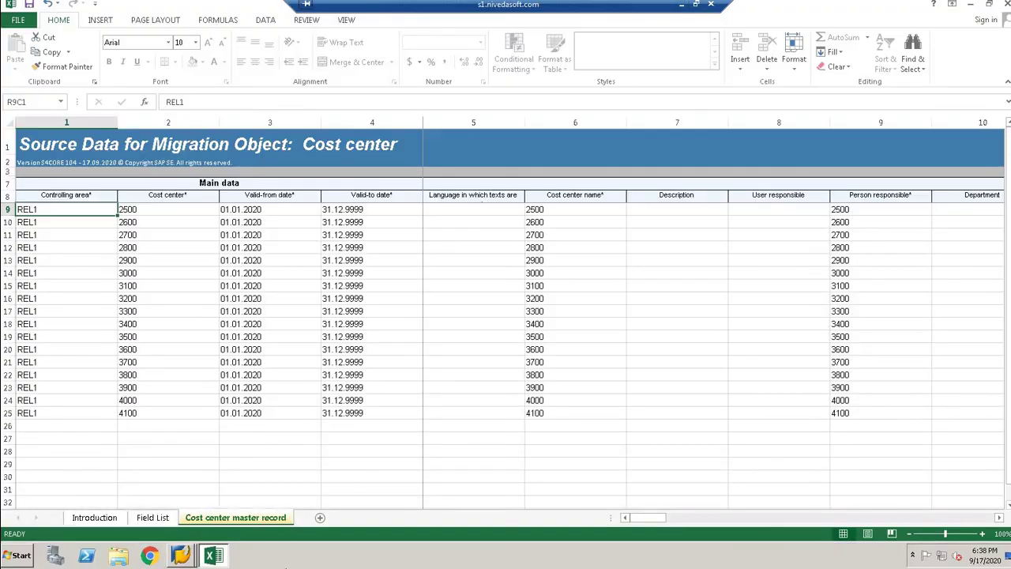
left_click(1005, 4)
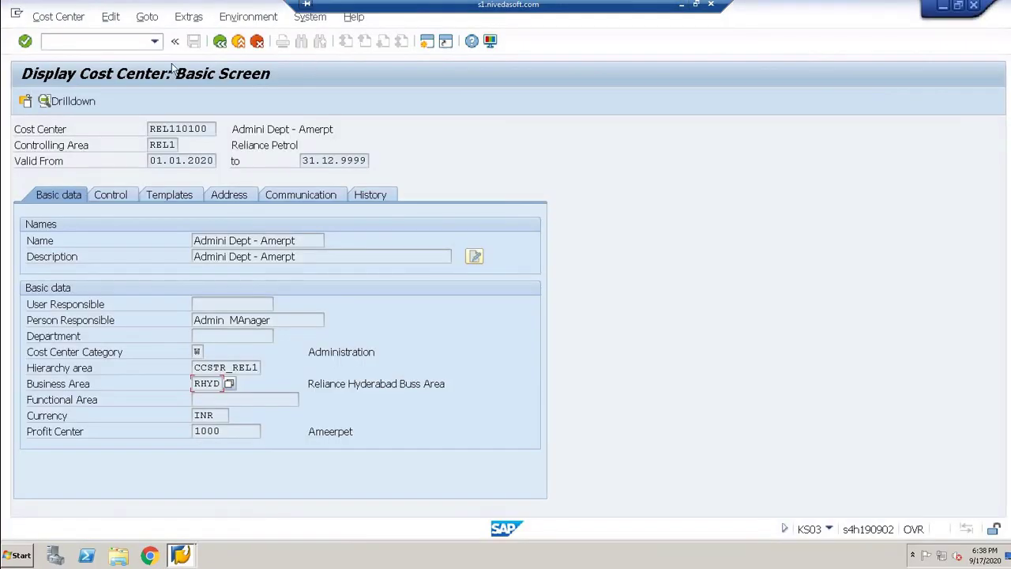
left_click(98, 41)
type("/NKS03")
key("Return")
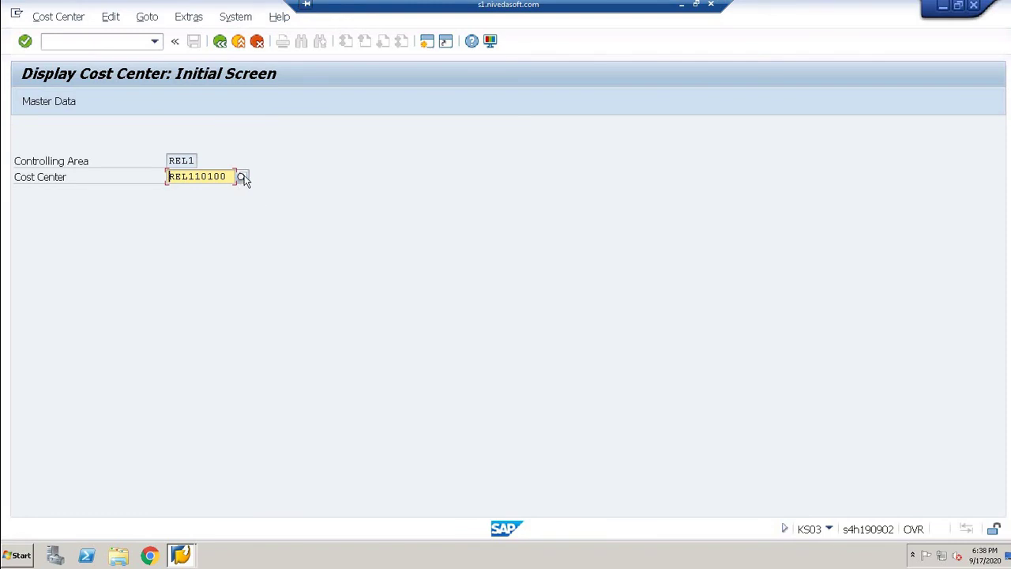
- Search for all cost centers of controlling area REL1, check the uploaded entries and display the basic data of cost center 3200
left_click(242, 177)
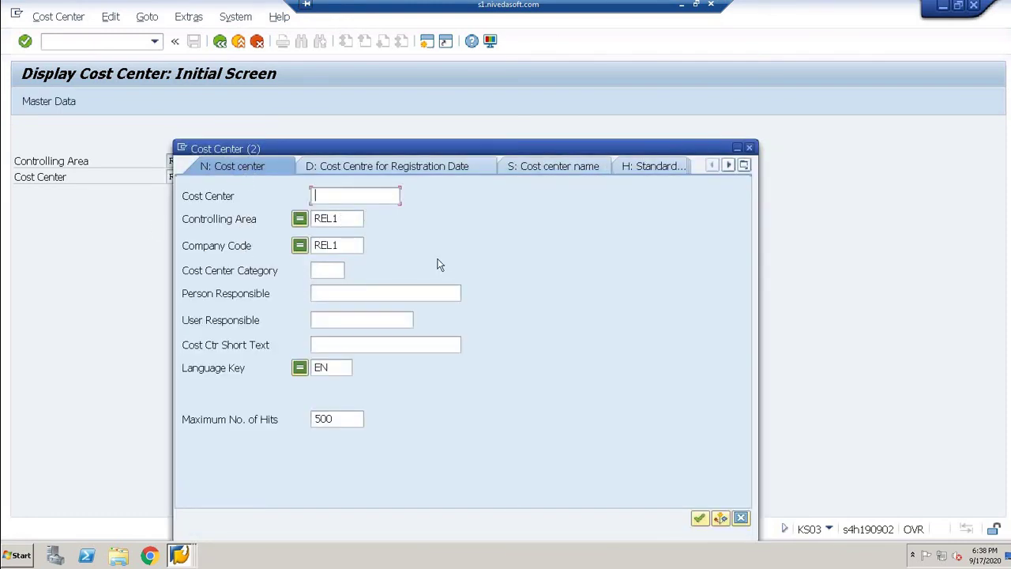
key("Return")
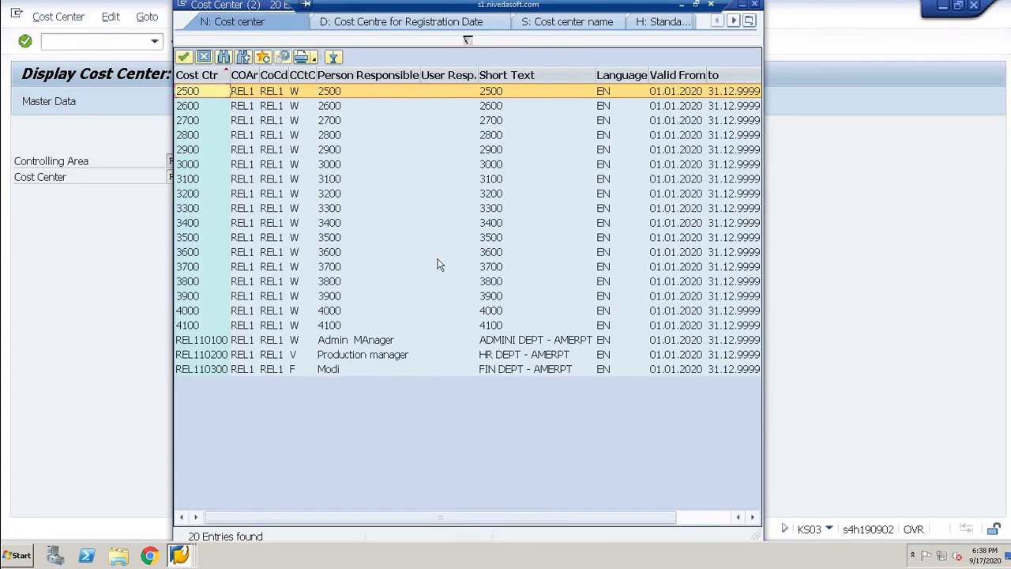
left_click(196, 105)
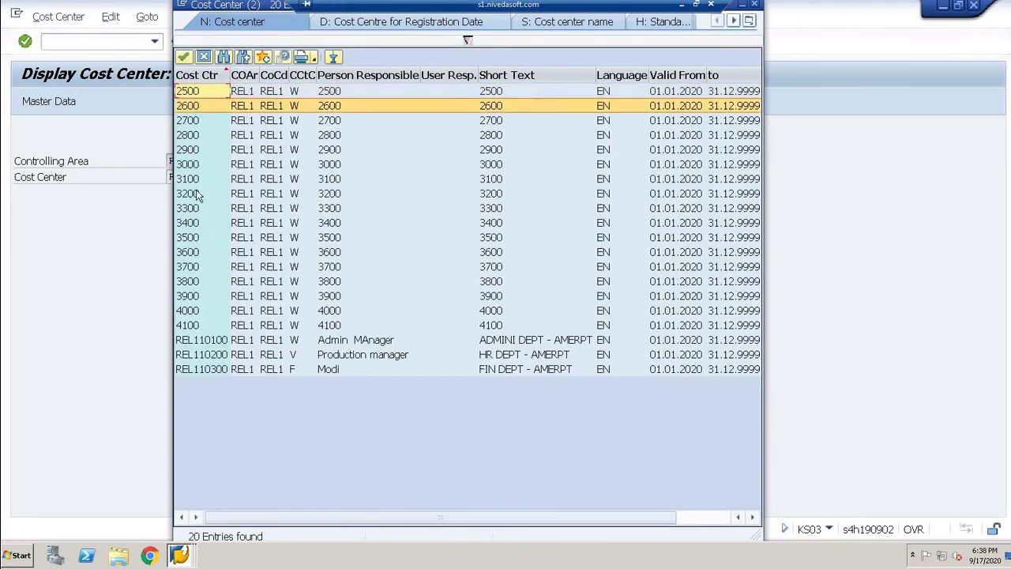
left_click(187, 310)
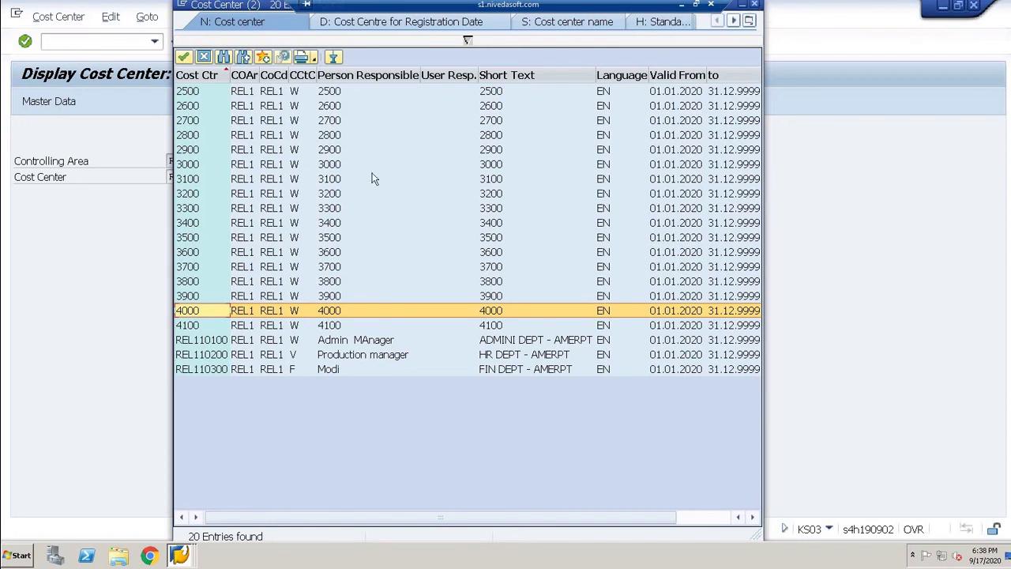
double_click(223, 194)
key("Return")
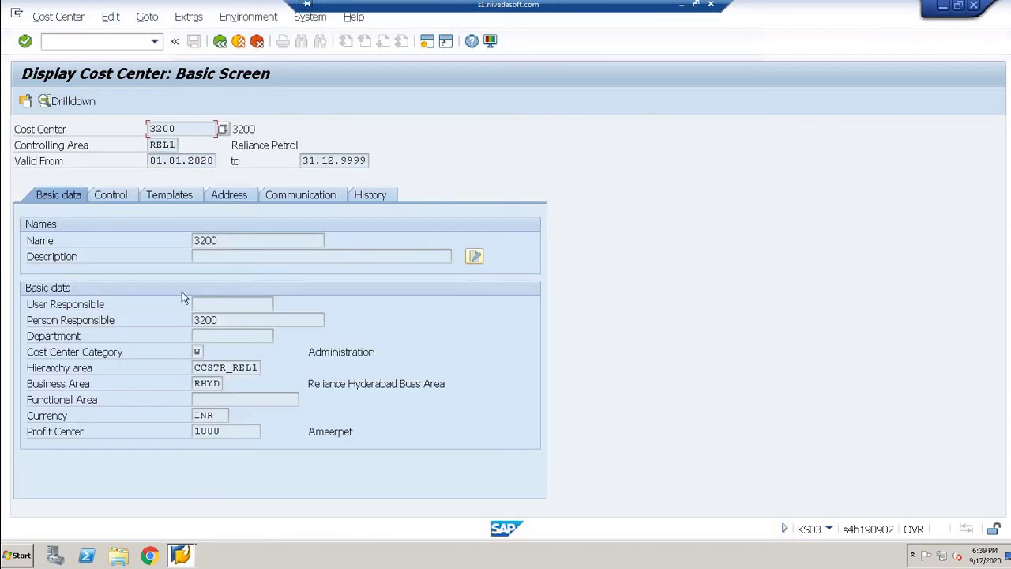
- Switch to Notepad and add the closing line "Do Subscript and thanks for watching" a few blank lines below the existing notes
left_click(682, 4)
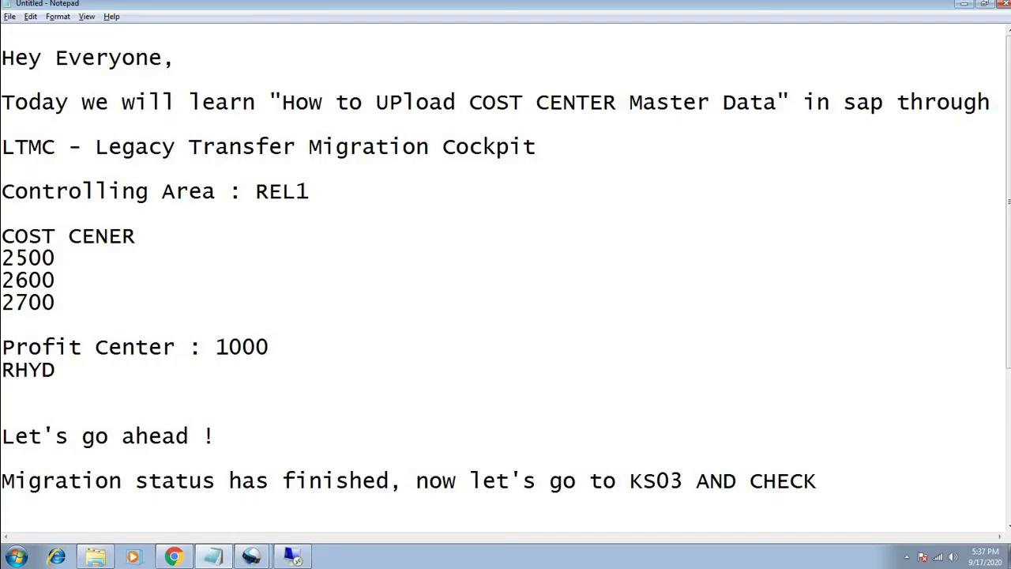
key("Return")
key("Return")
key("Return")
key("Return")
key("Return")
key("BackSpace")
key("BackSpace")
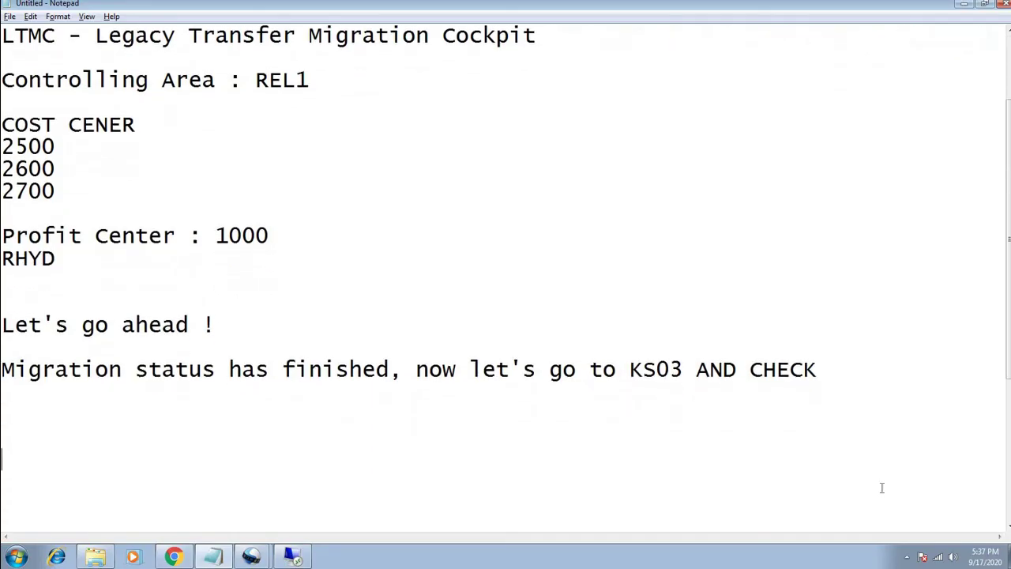
type("Do Sub")
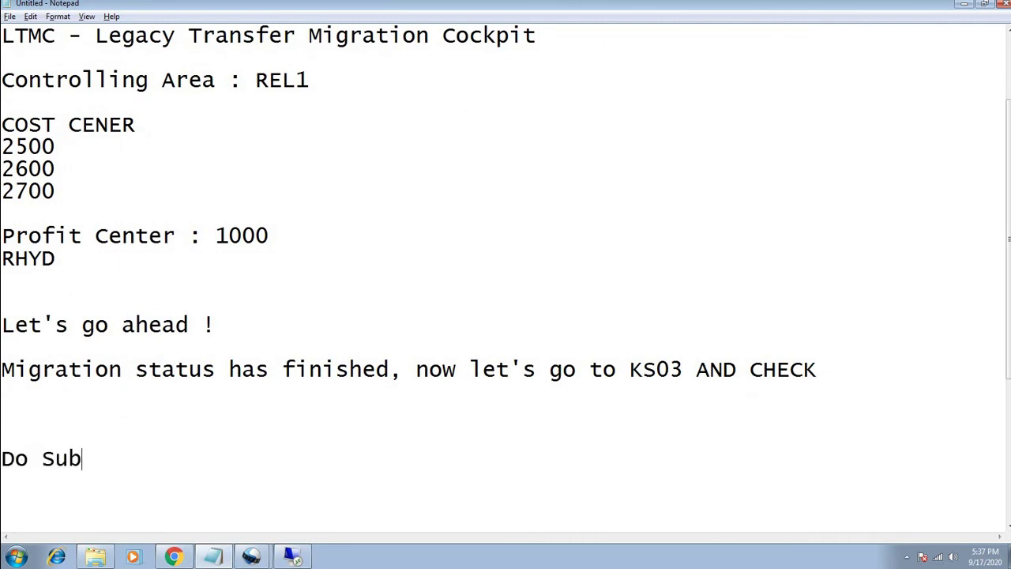
type("script and ")
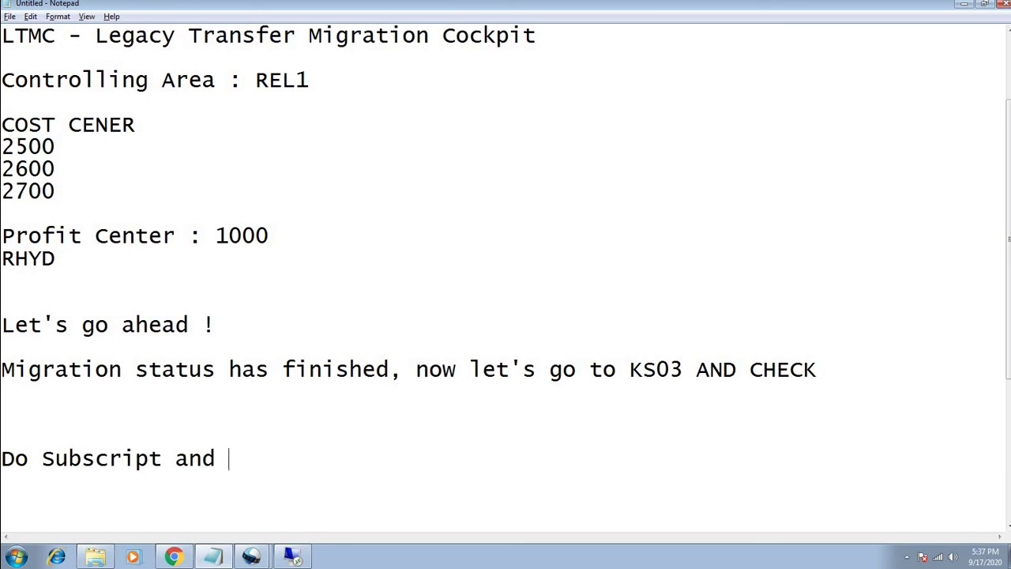
type("thanks for watching")
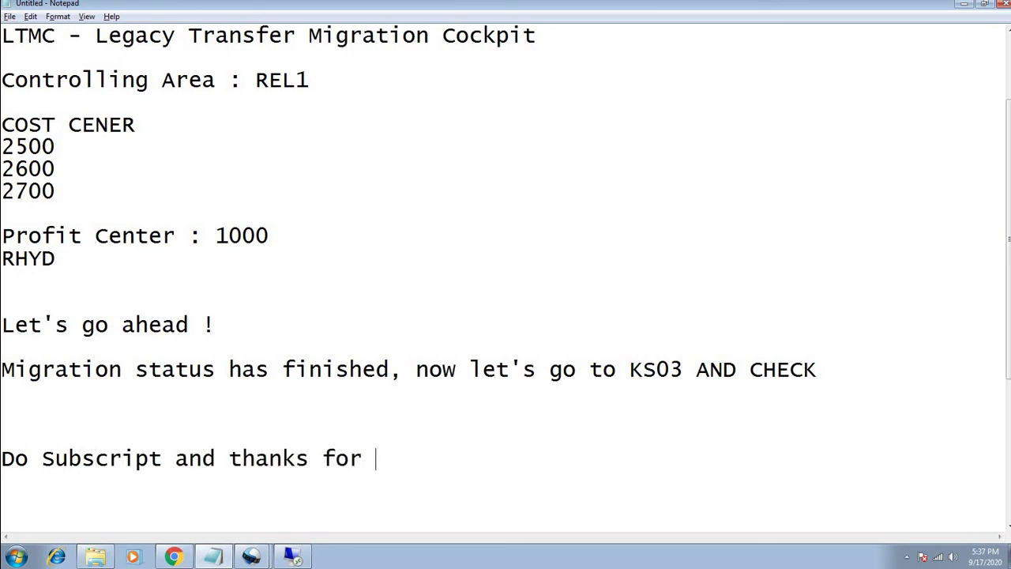